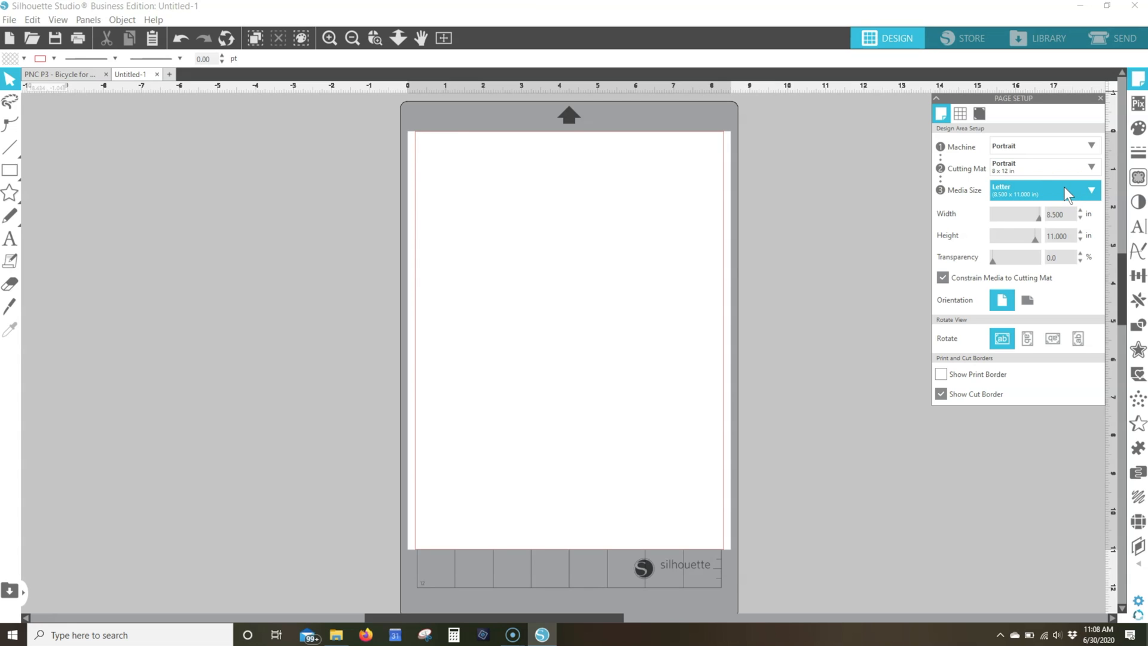
# Show the print border on the page and turn on the registration marks
pyautogui.click(941, 375)
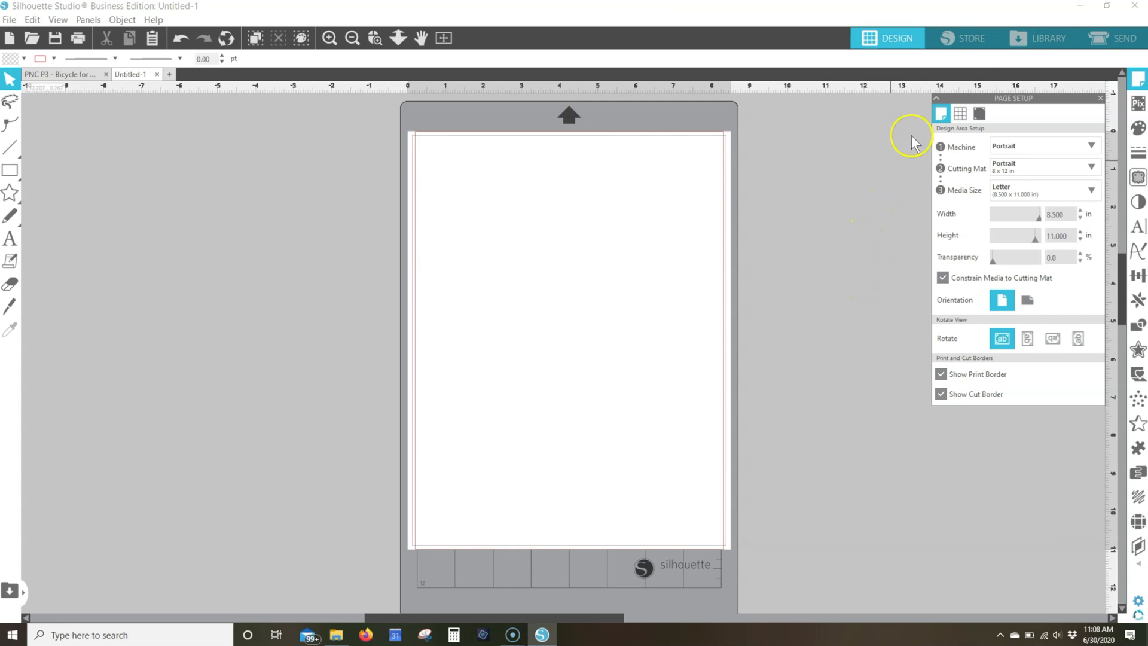
pyautogui.click(981, 113)
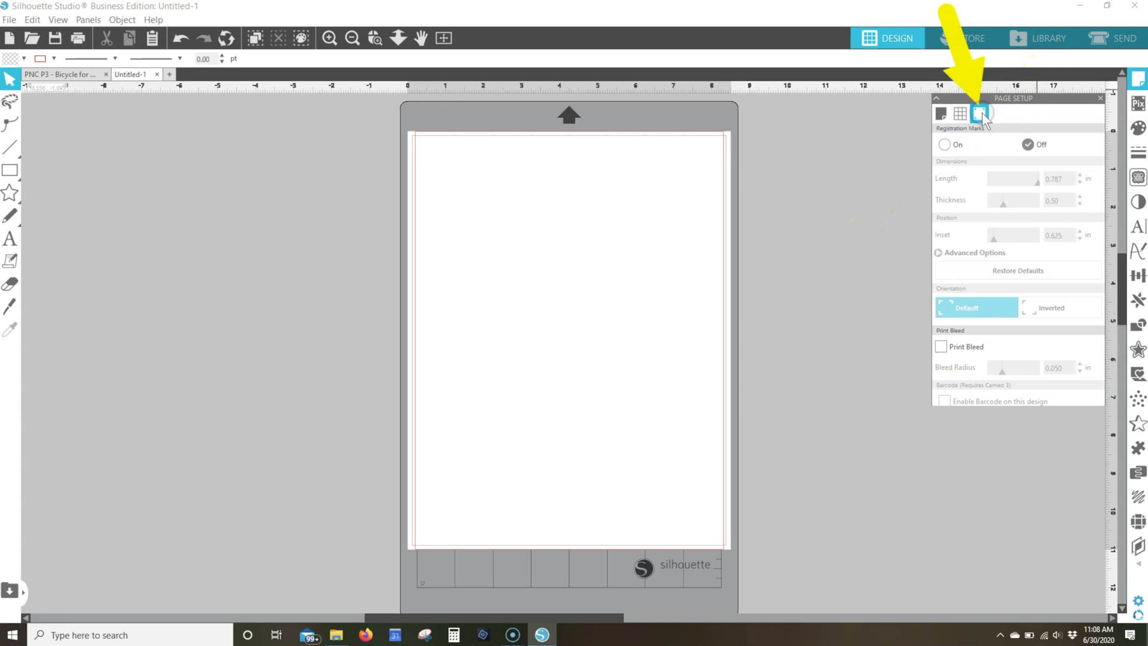
pyautogui.click(945, 146)
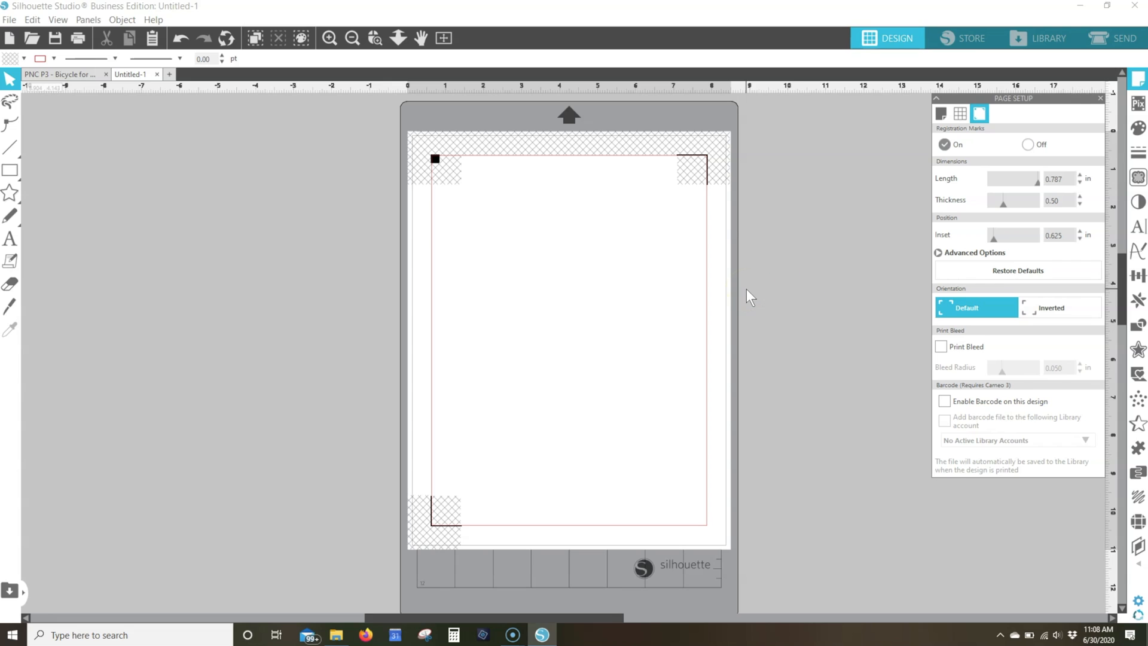
# Open the Favorites folder in the design library
pyautogui.click(1045, 43)
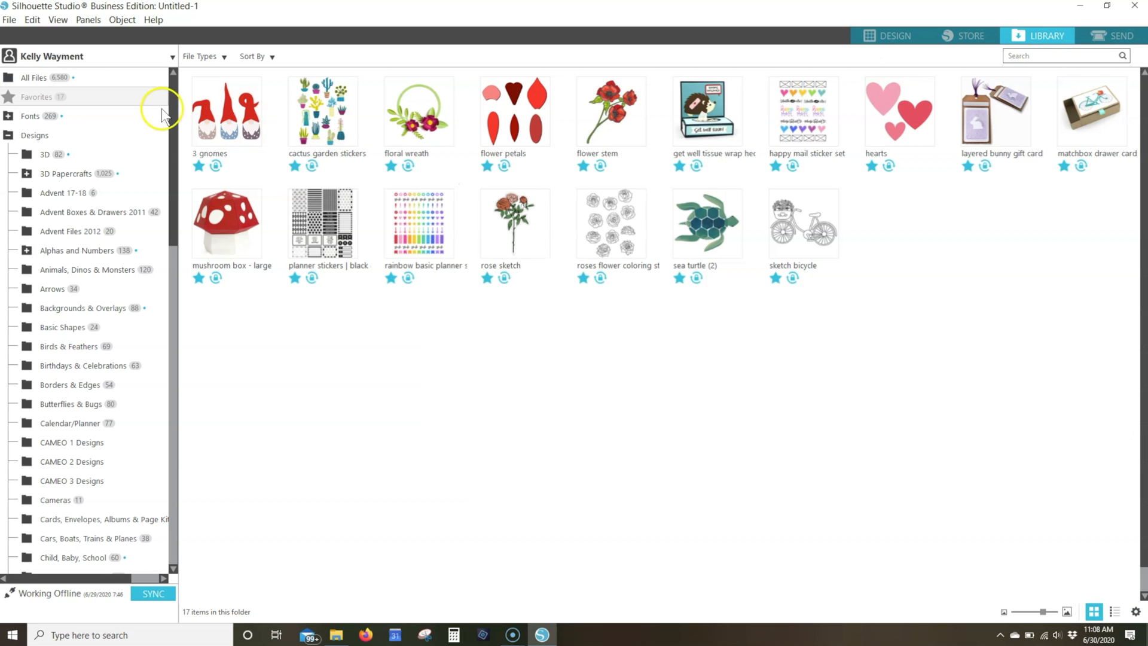
pyautogui.click(33, 99)
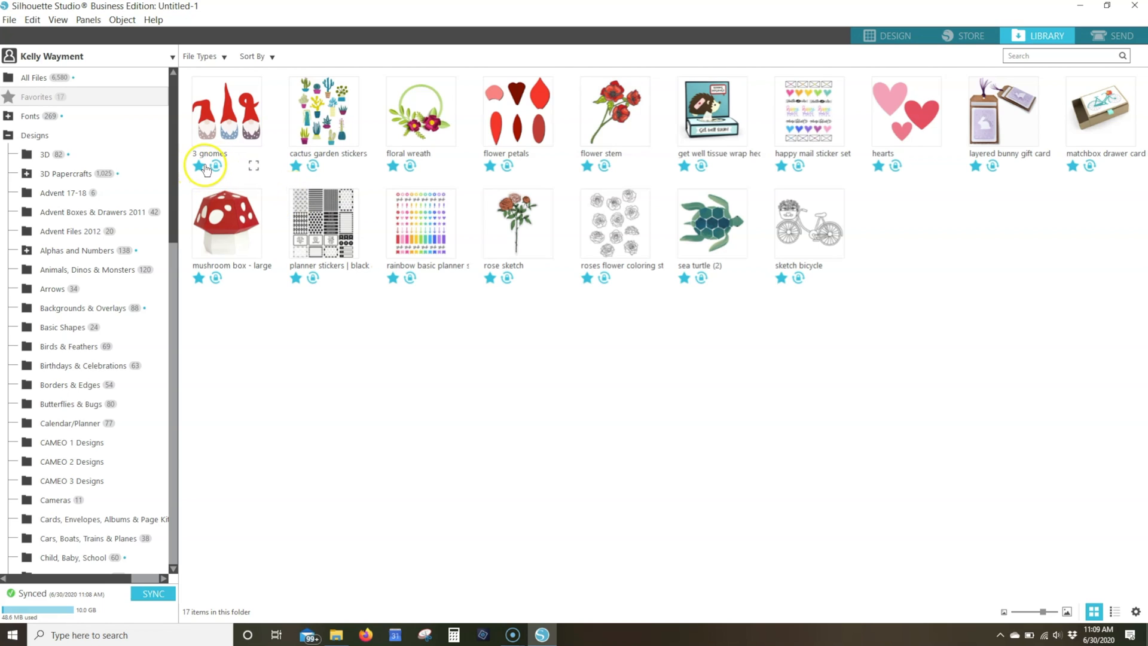
# Filter the favorite designs to Print and Cut only, and restore all file types
pyautogui.click(212, 57)
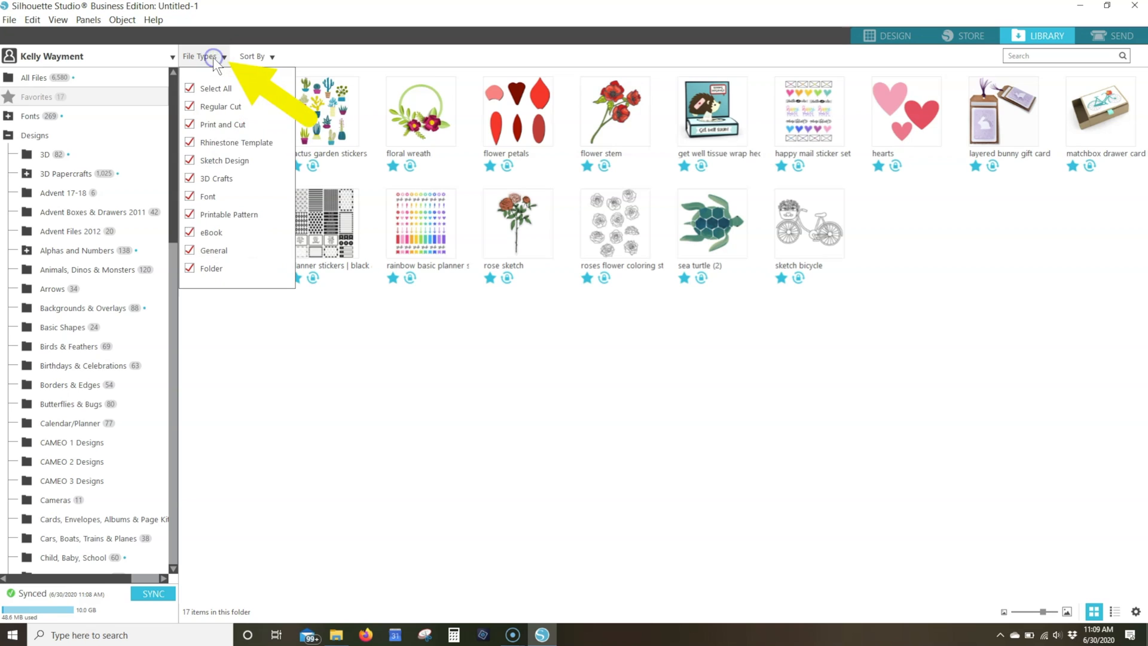
pyautogui.click(189, 90)
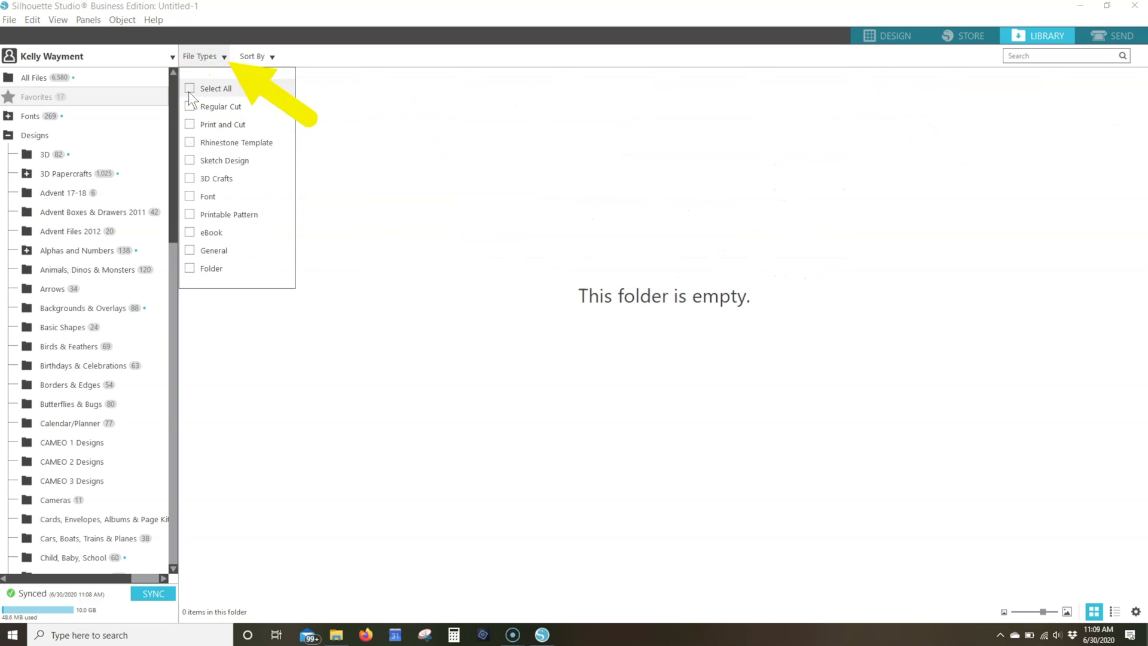
pyautogui.click(189, 124)
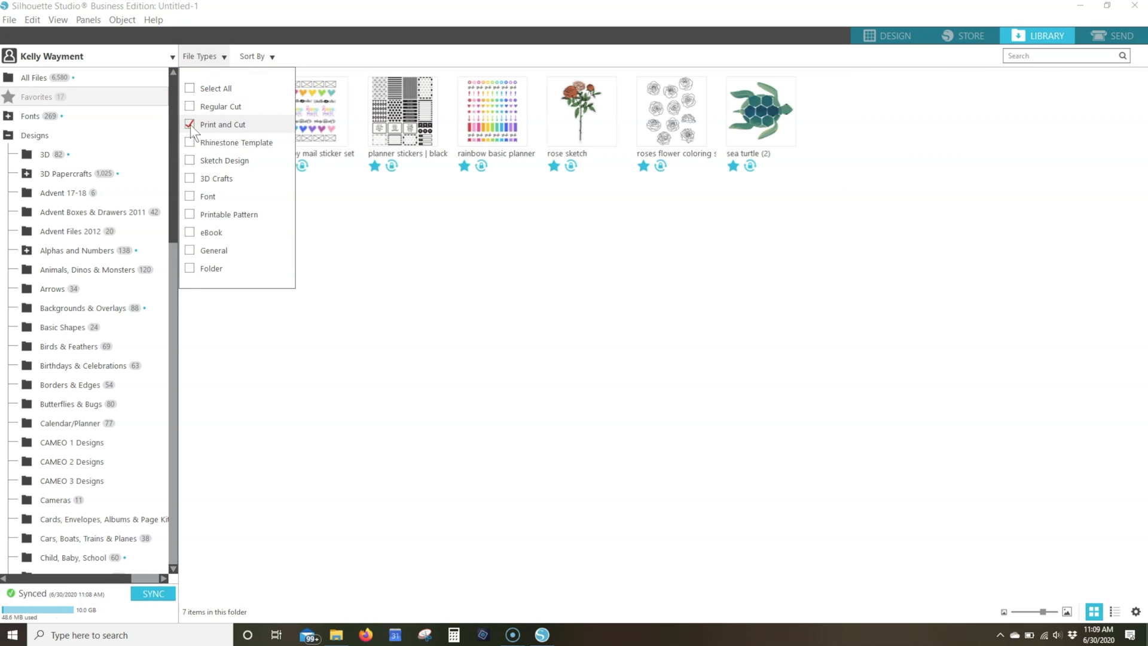
pyautogui.click(188, 86)
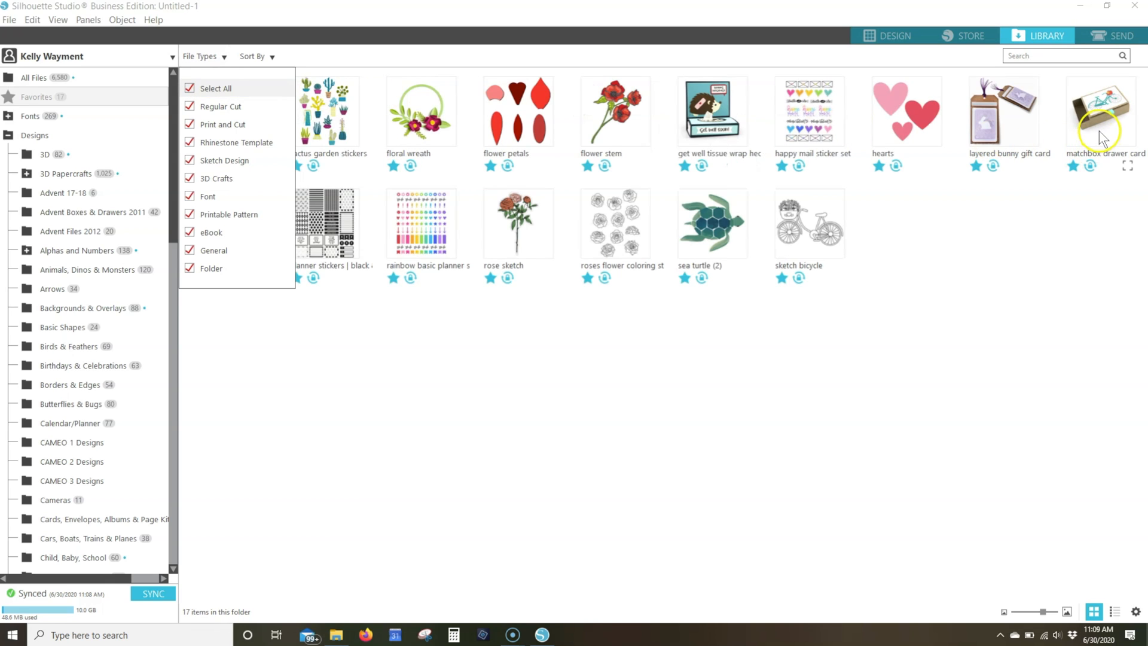
# View the preview and description of the matchbox drawer card bicycle design, and close the details
pyautogui.click(1099, 131)
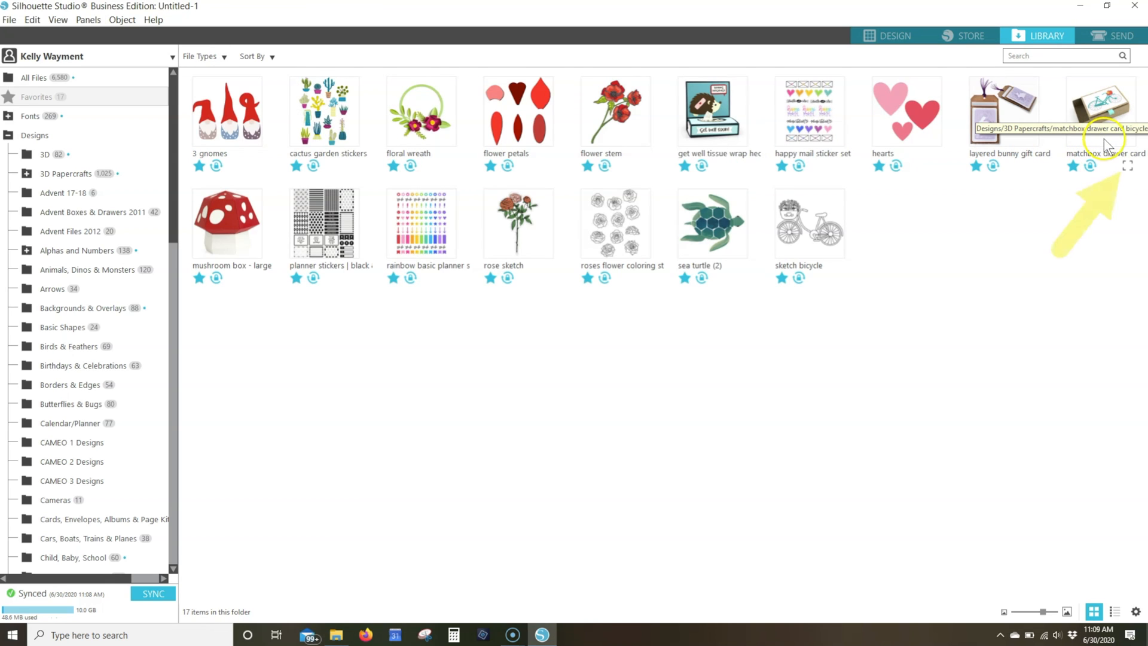
pyautogui.click(1128, 170)
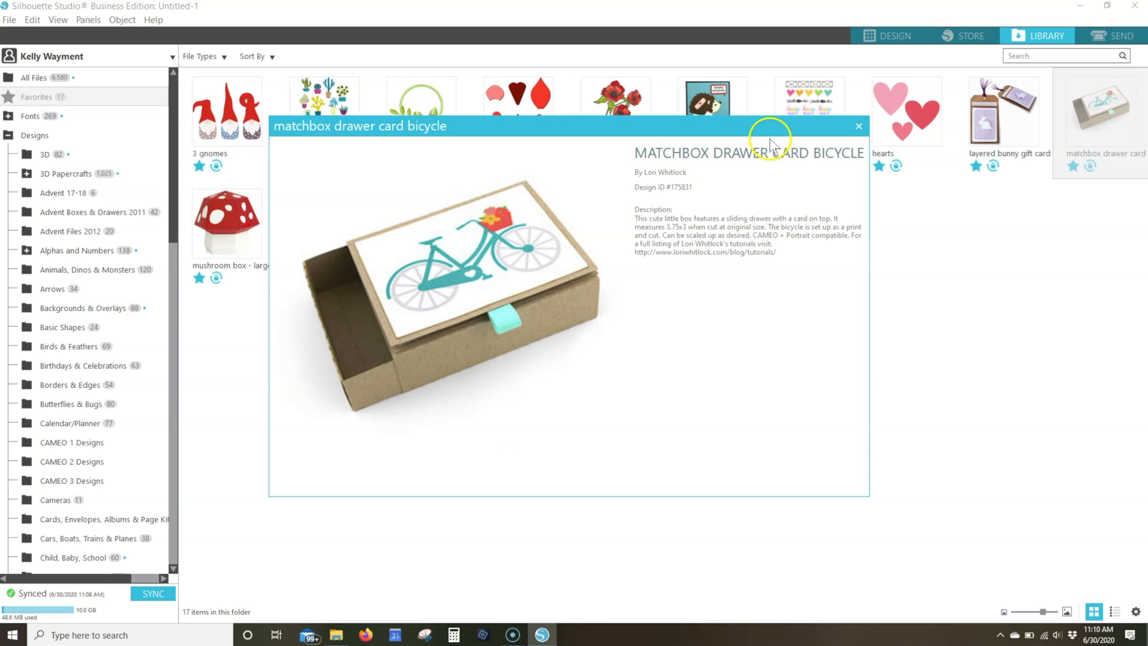
pyautogui.click(859, 130)
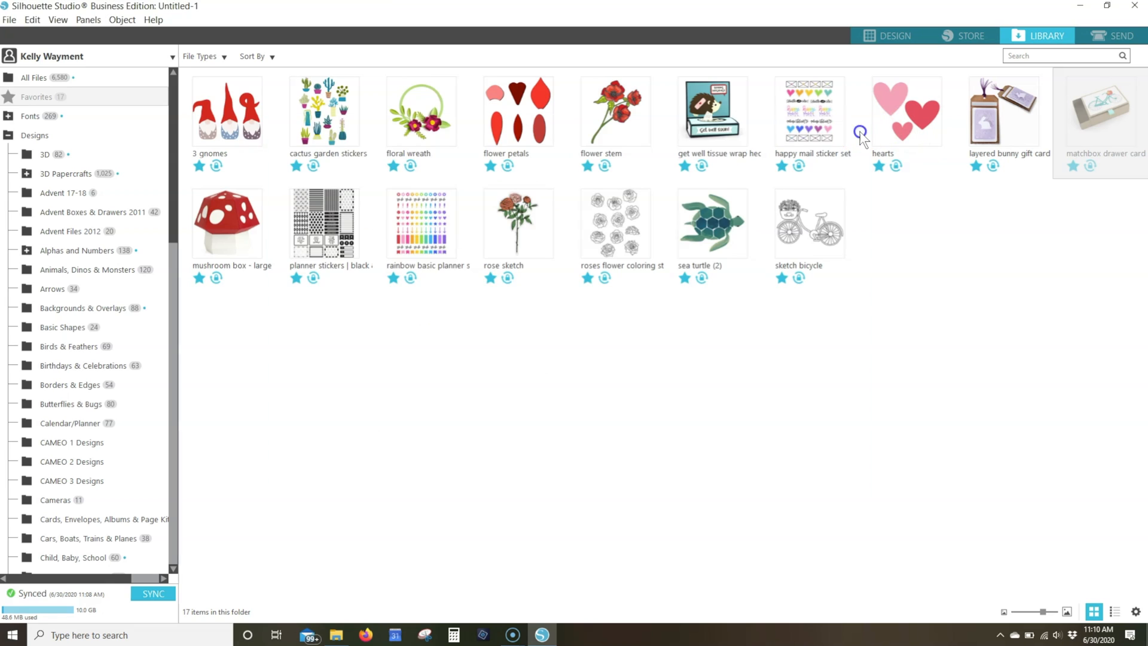
# Open the matchbox drawer card bicycle design on the page and ungroup its pieces
pyautogui.doubleClick(1107, 99)
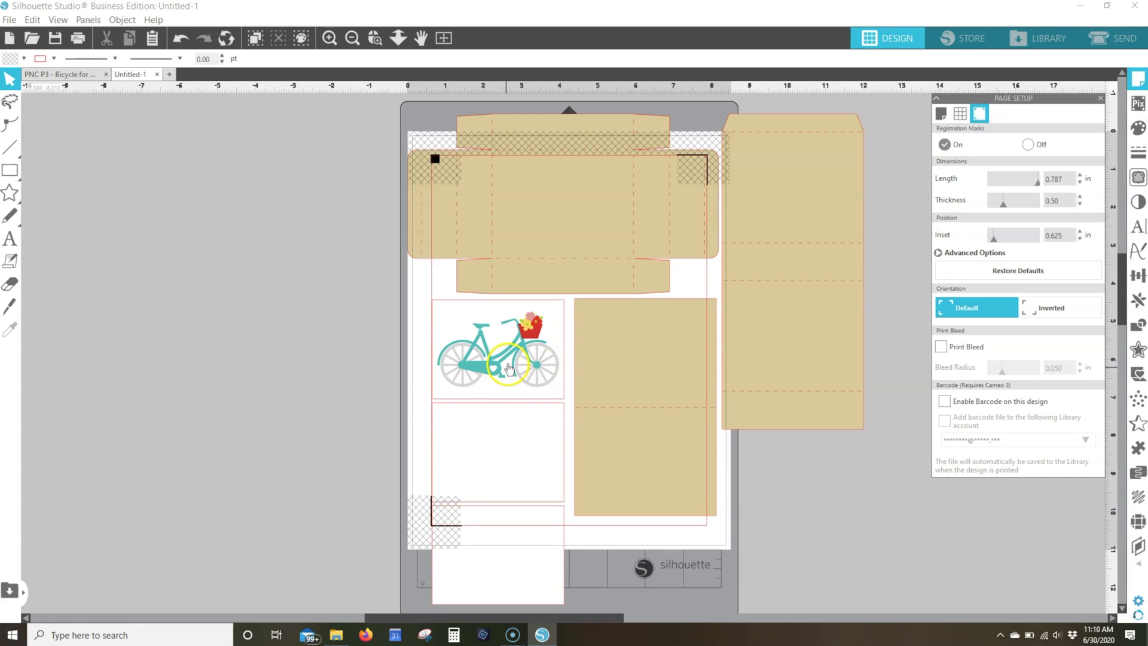
pyautogui.click(530, 264)
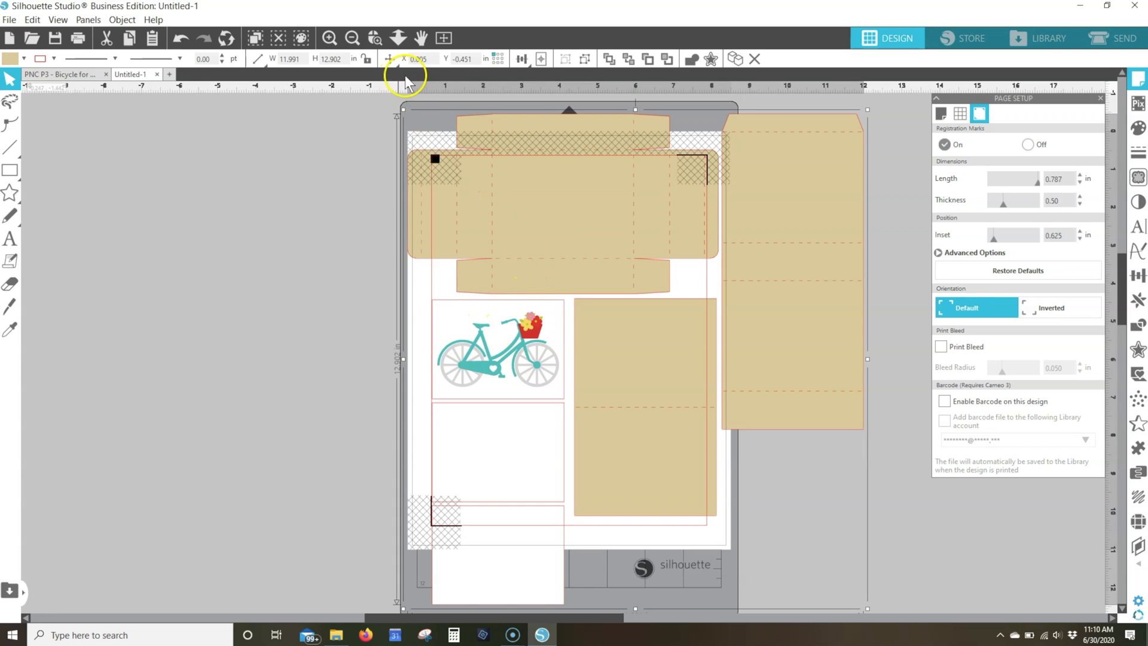
pyautogui.click(583, 58)
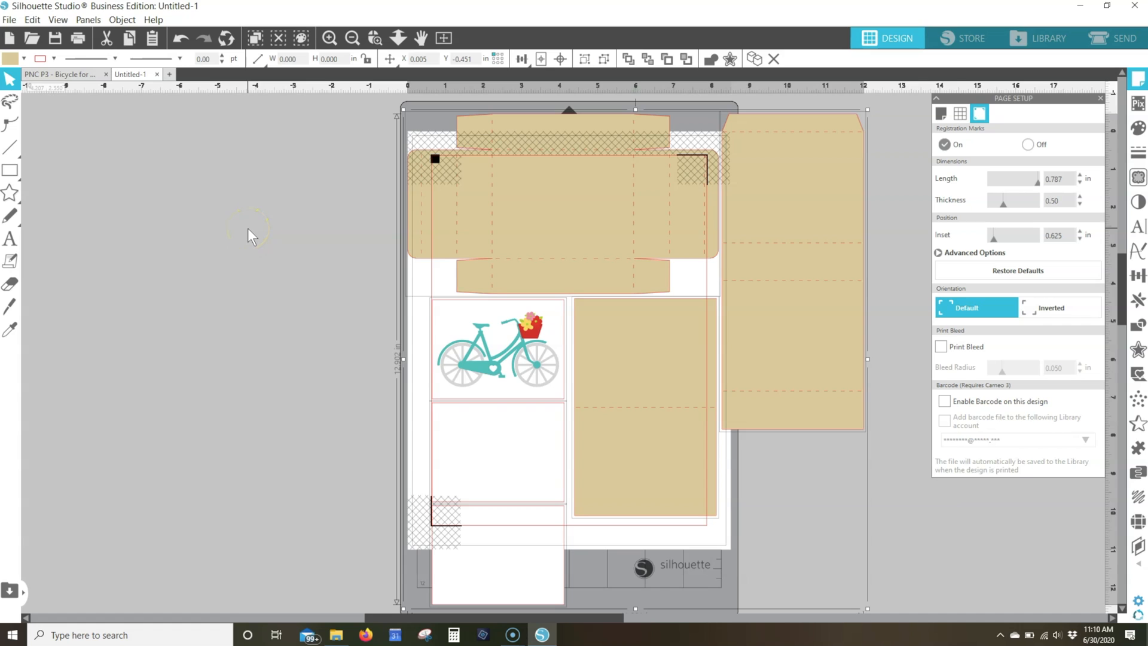
pyautogui.click(262, 260)
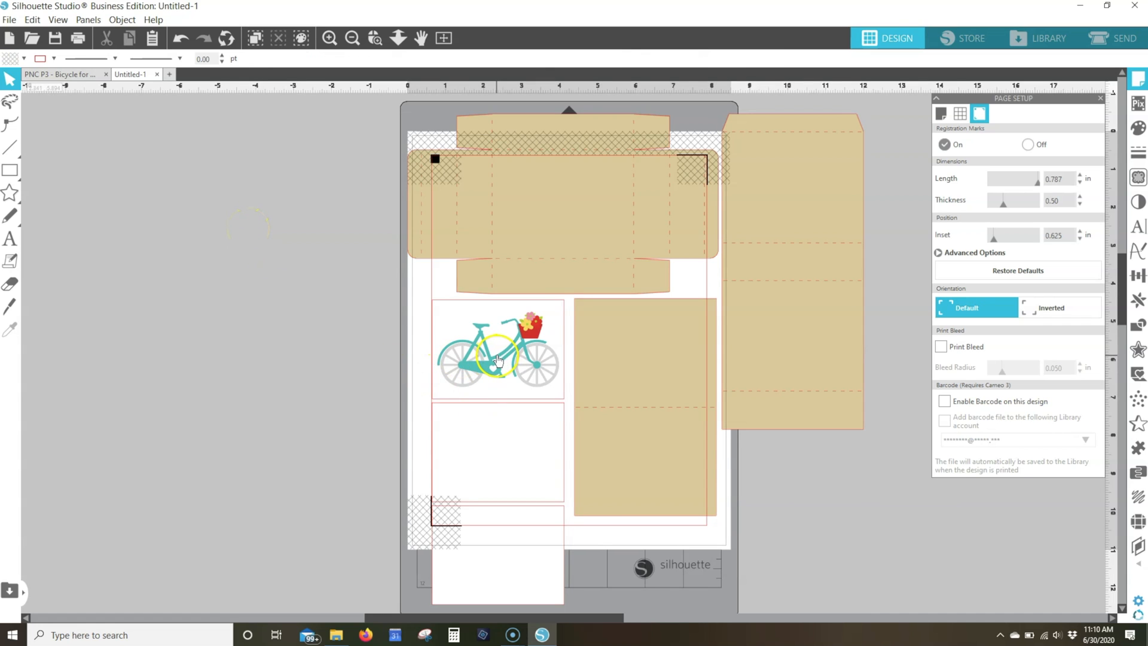
# Delete the two blank white panels below the bicycle and the large tan box pieces
pyautogui.moveTo(359, 442); pyautogui.dragTo(474, 532)
pyautogui.press('Delete')
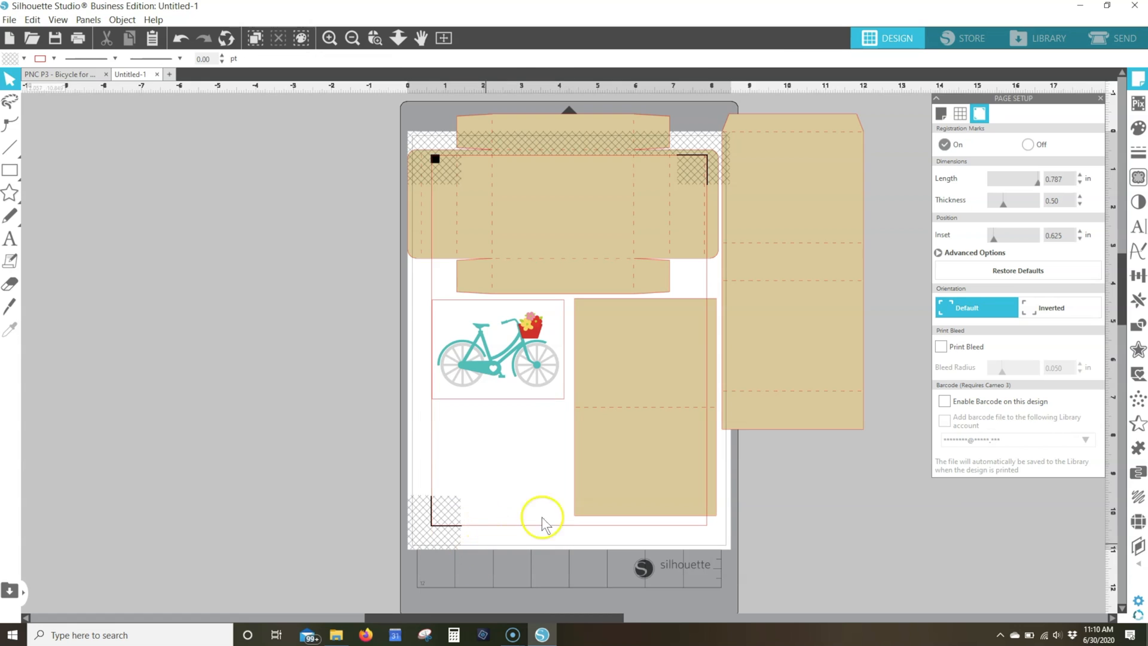
pyautogui.click(611, 213)
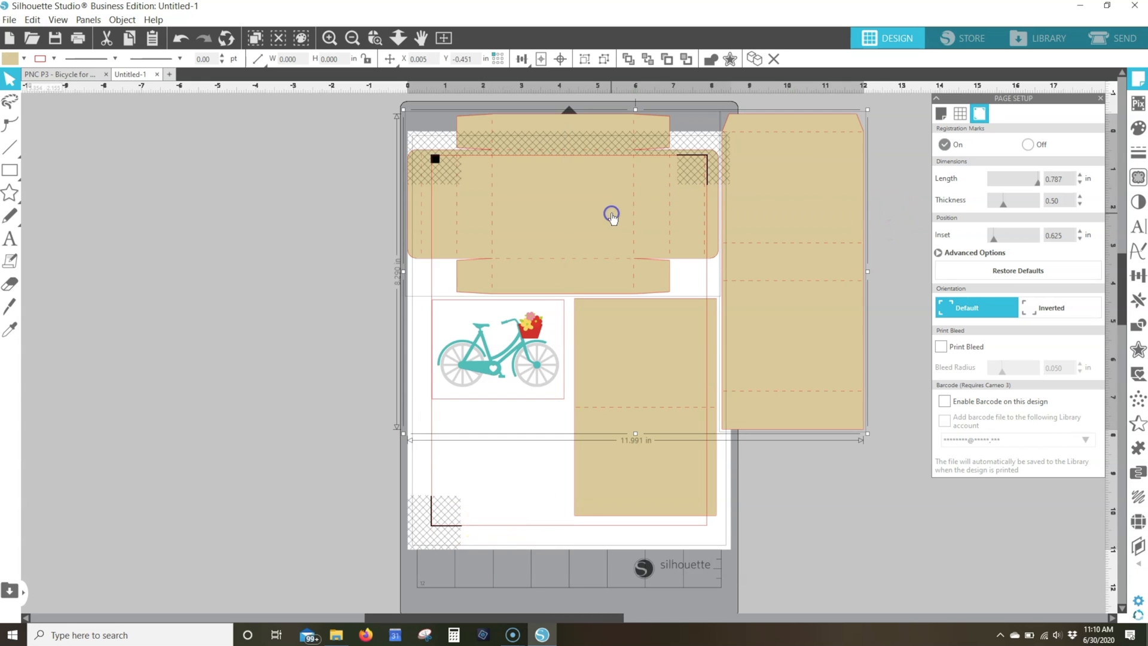
pyautogui.press('Delete')
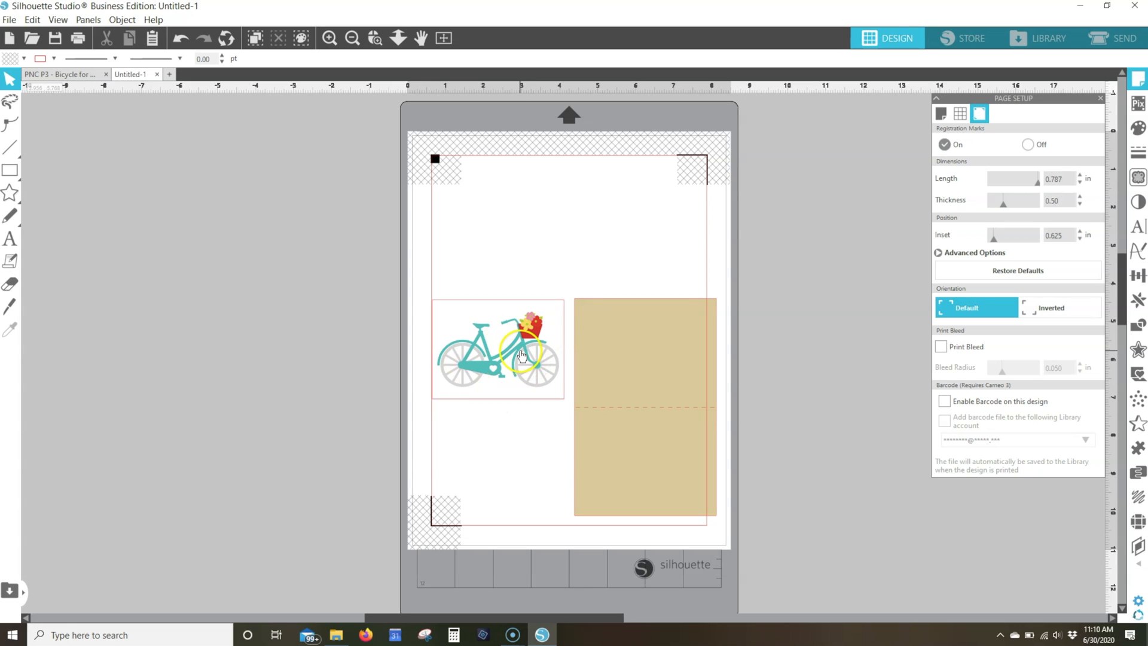
# Move the tan folded card off the page, and place the bicycle panel in the upper-left corner of the cut area
pyautogui.moveTo(678, 342); pyautogui.dragTo(354, 192)
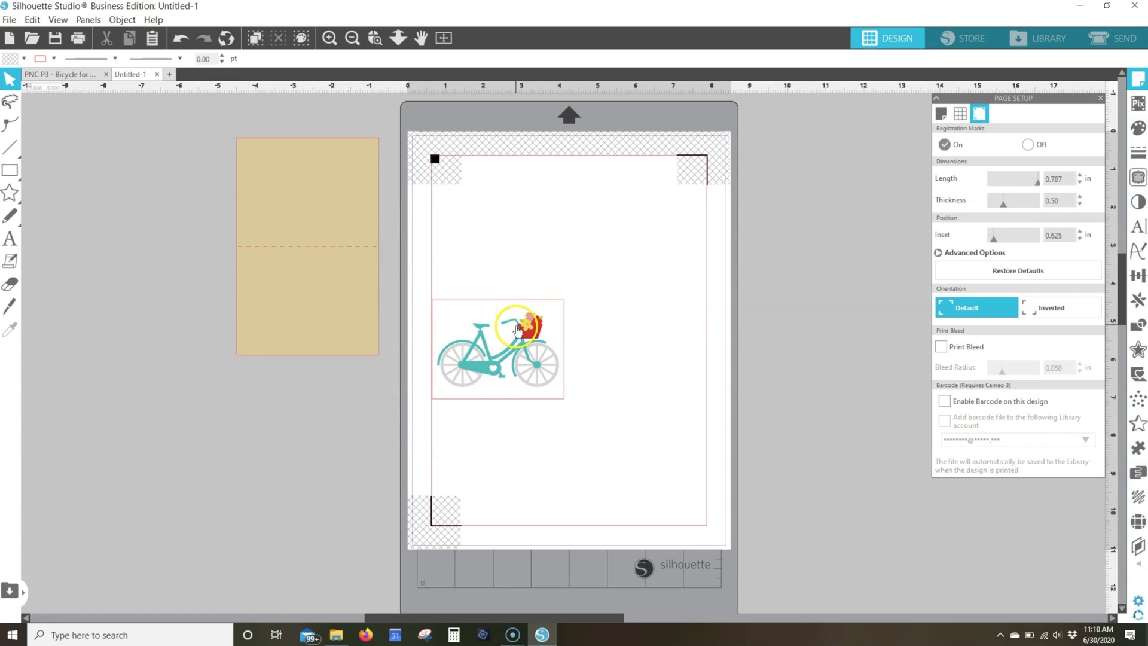
pyautogui.moveTo(519, 351); pyautogui.dragTo(519, 232)
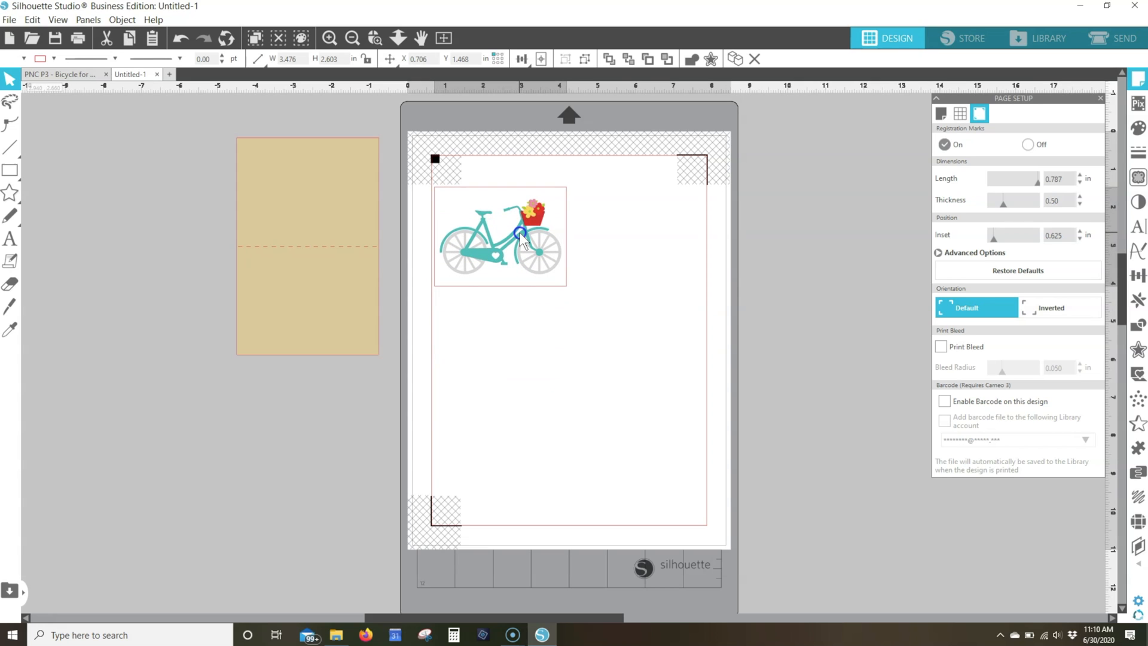
pyautogui.click(436, 182)
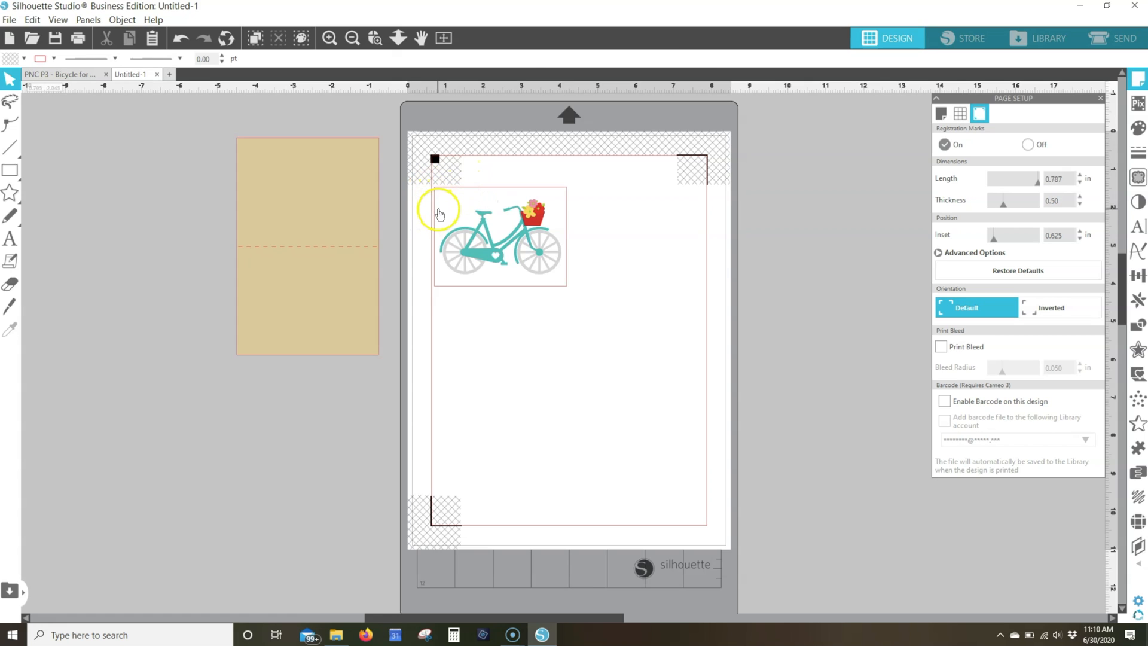
# Open the Replicate options with the bicycle panel selected
pyautogui.click(1135, 302)
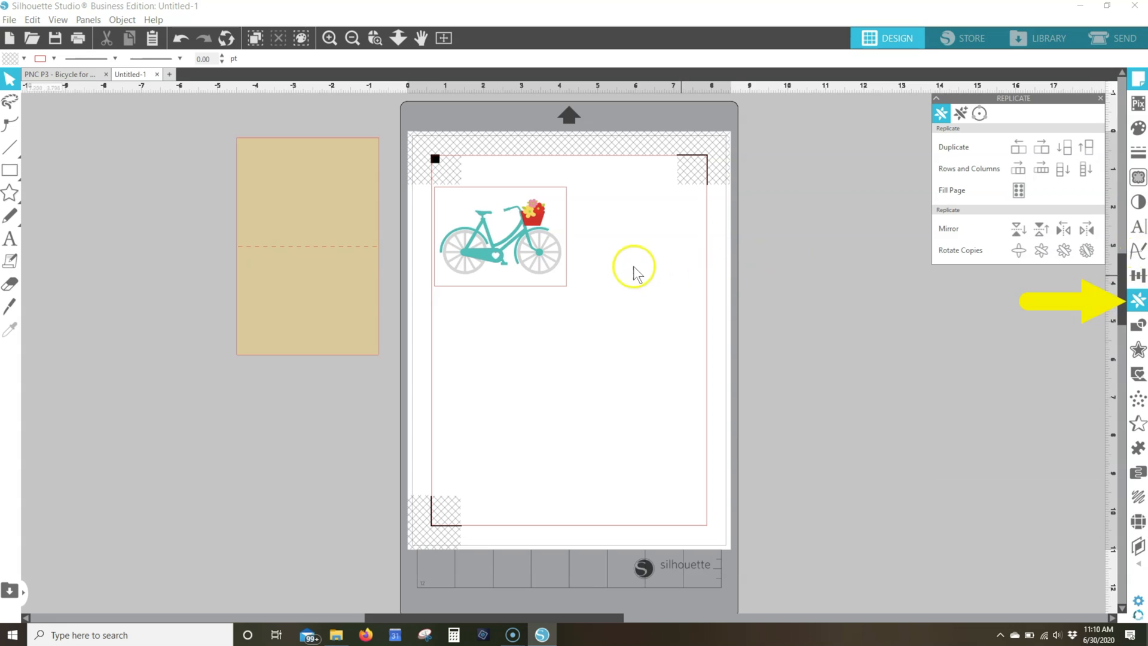
pyautogui.click(541, 245)
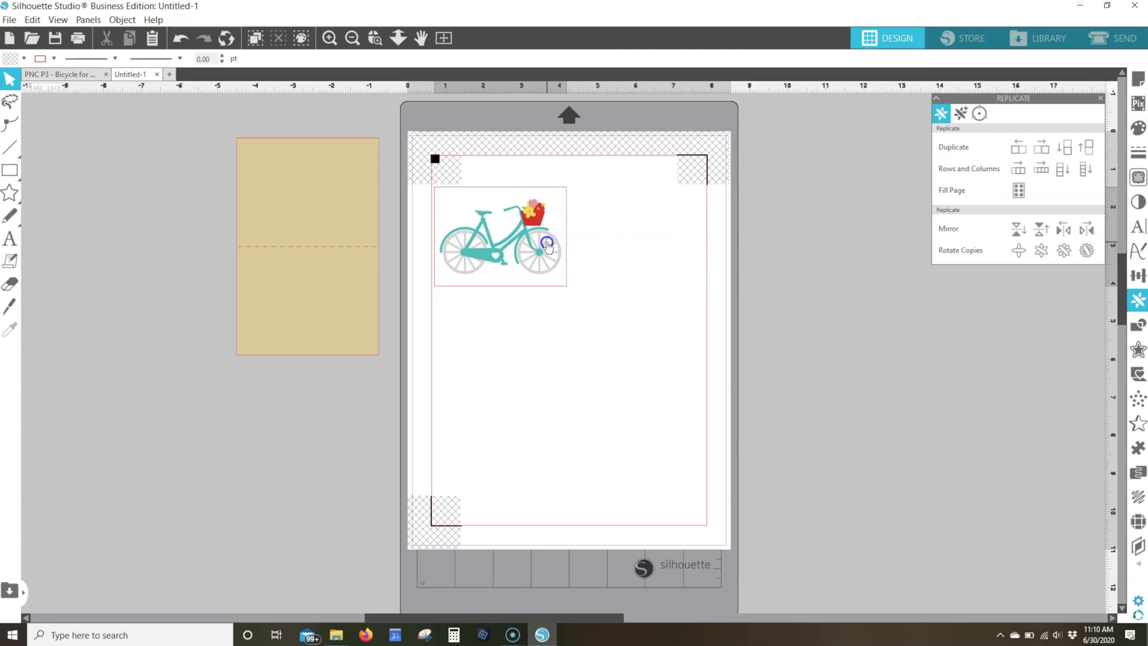
# Try filling the page with copies of the bicycle panel, and undo it
pyautogui.click(1023, 193)
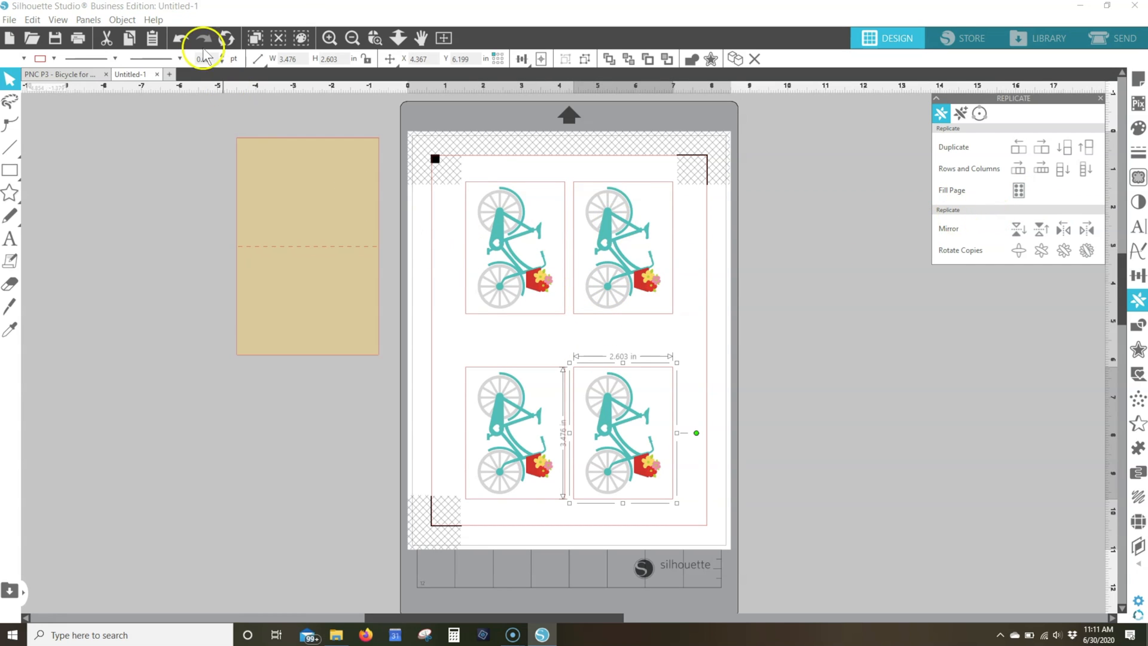
pyautogui.click(182, 38)
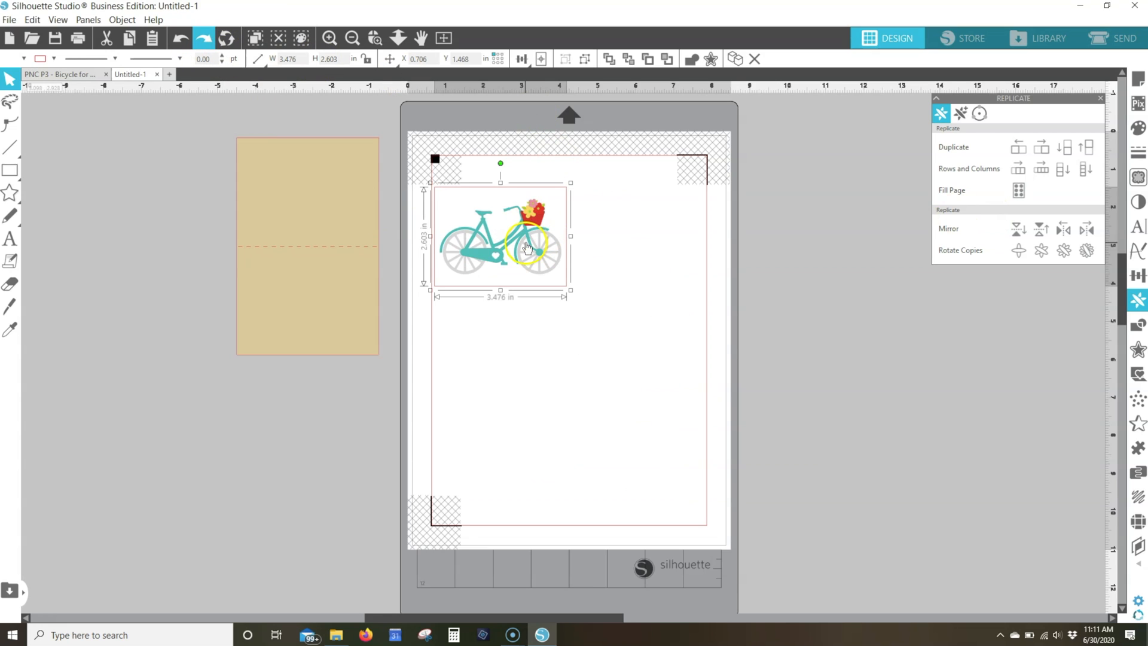
# Duplicate the bicycle panel to the right and nudge the copy right to leave a small gap, at about X 4.3 in
pyautogui.click(1042, 150)
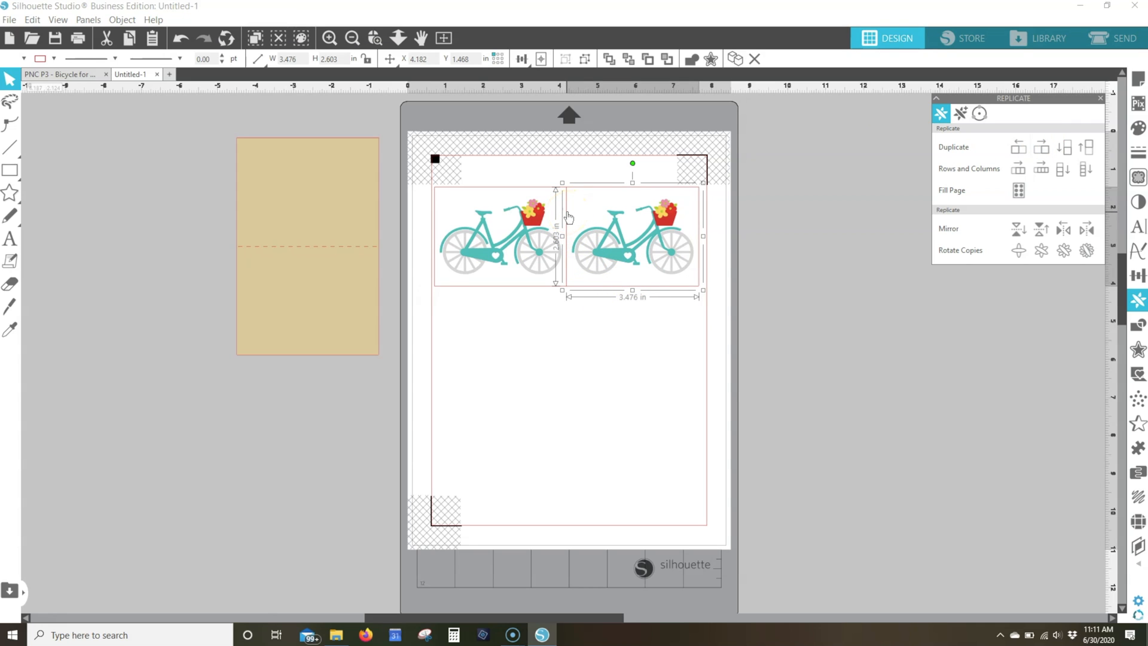
pyautogui.press('Right')
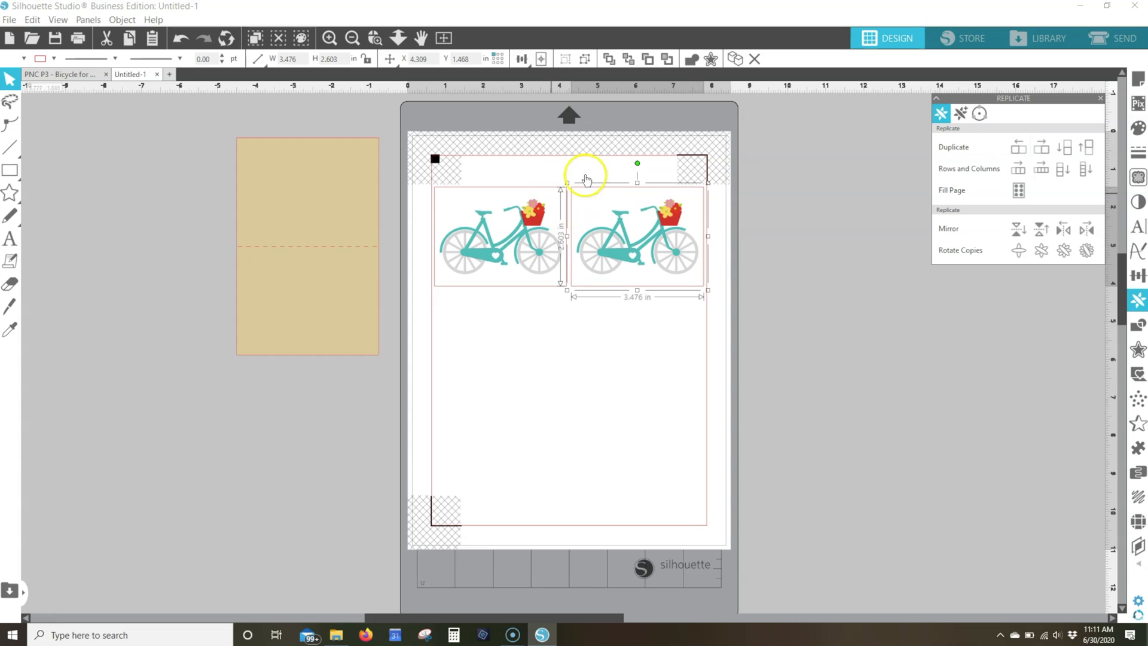
# Replicate both bicycle panels downward into three rows, and nudge the bottom row down to about Y 6.9 in
pyautogui.click(619, 228)
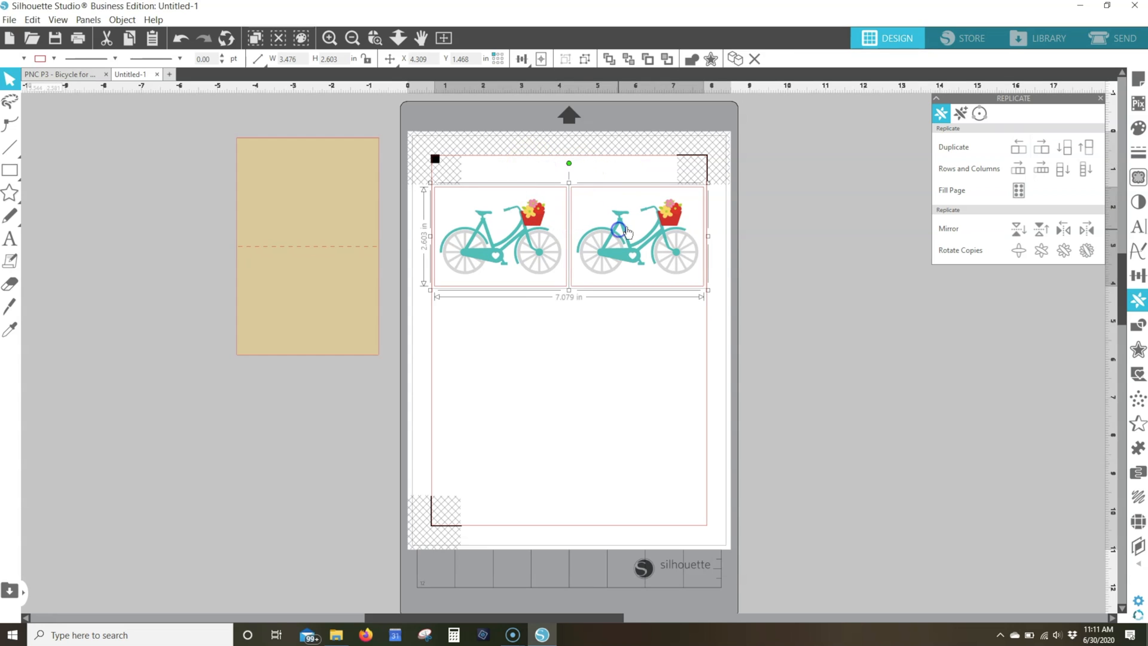
pyautogui.click(1062, 174)
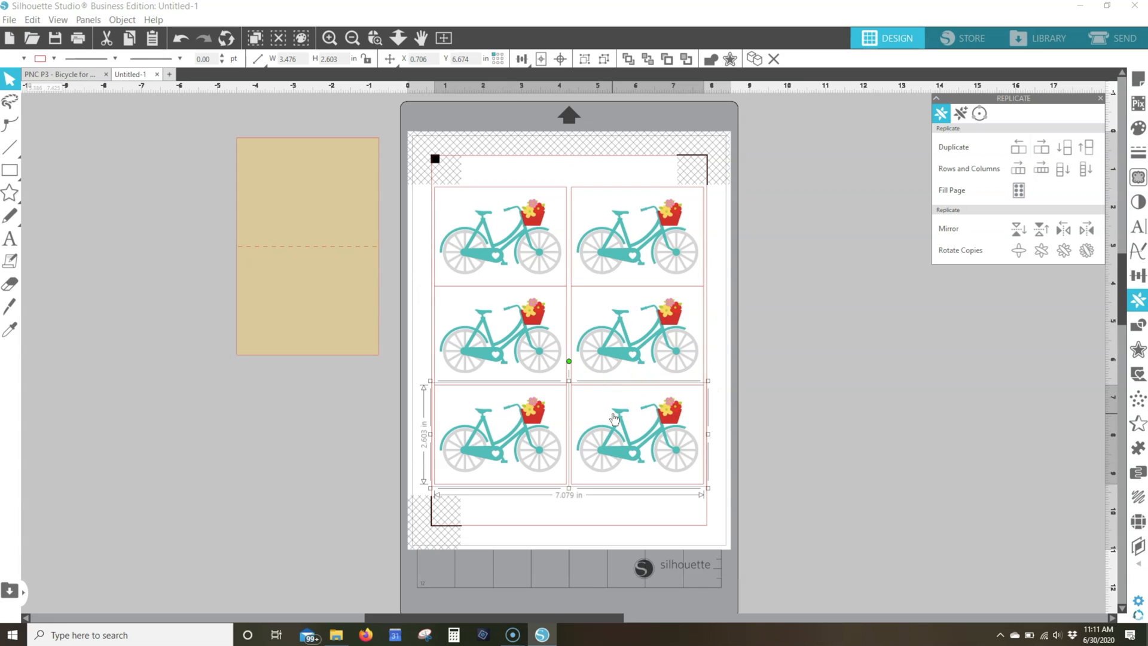
pyautogui.press('Down')
pyautogui.press('Down')
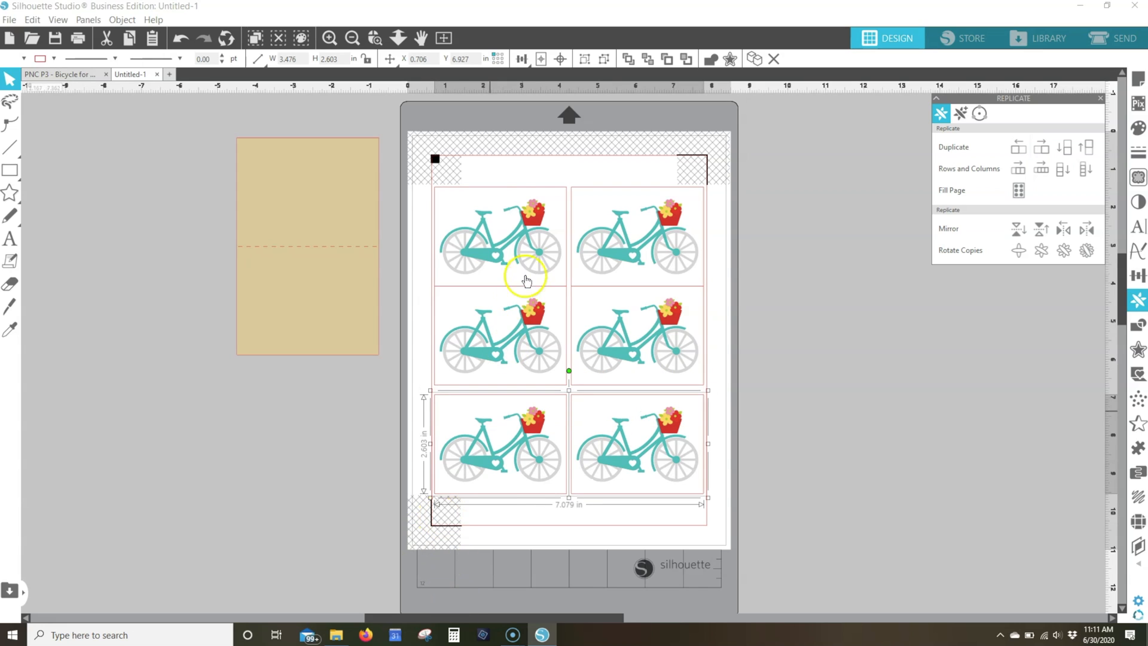
# Space the three bicycle panels evenly in the vertical direction in both the left and the right column
pyautogui.moveTo(511, 167); pyautogui.dragTo(525, 461)
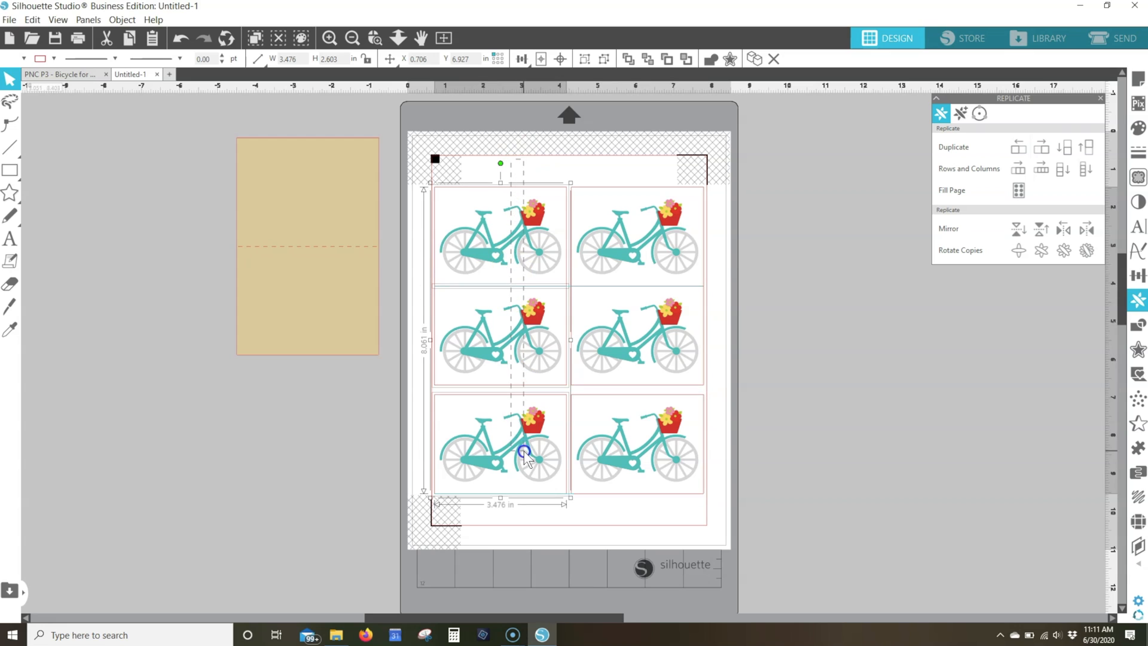
pyautogui.click(522, 60)
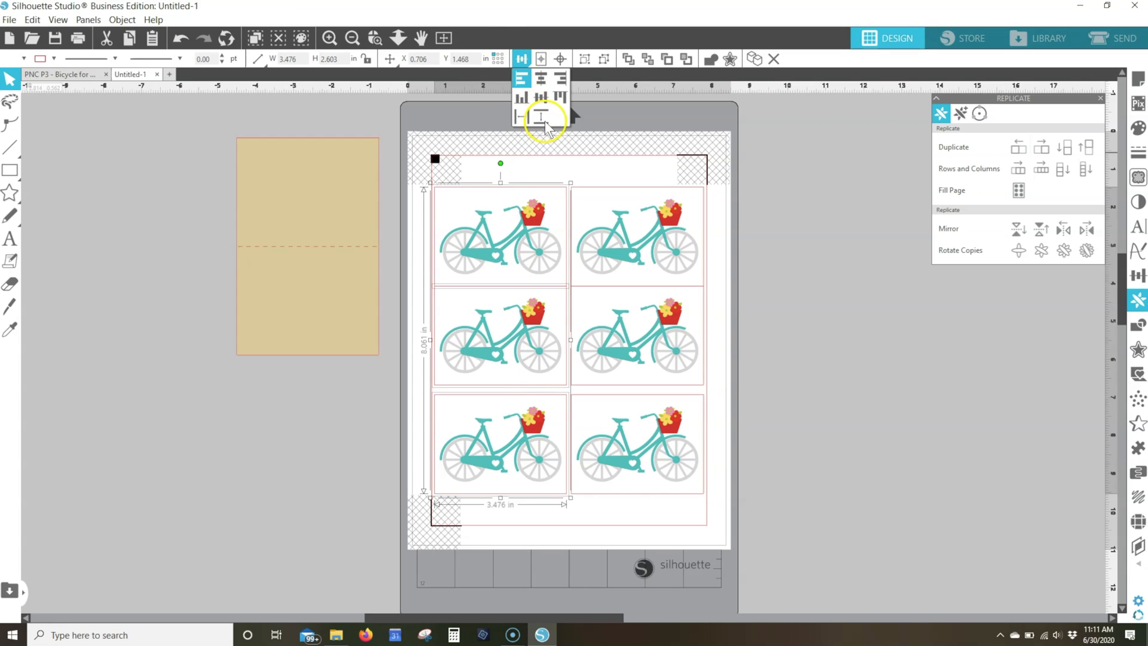
pyautogui.click(542, 118)
pyautogui.moveTo(615, 152); pyautogui.dragTo(639, 439)
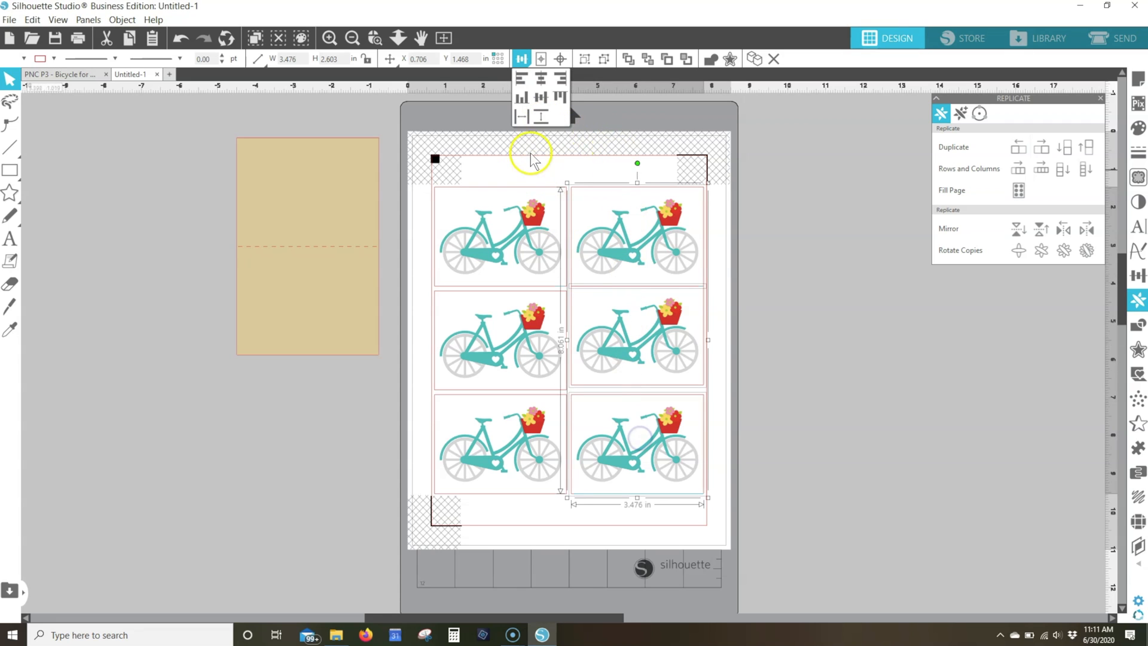
pyautogui.click(540, 117)
pyautogui.click(524, 62)
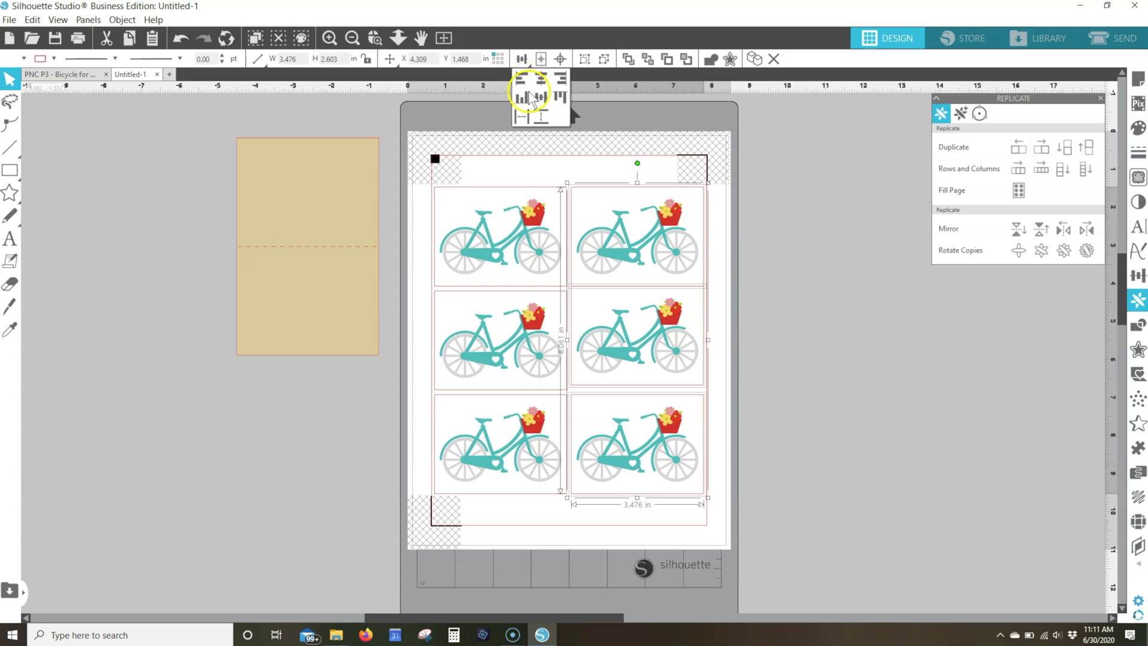
pyautogui.click(541, 118)
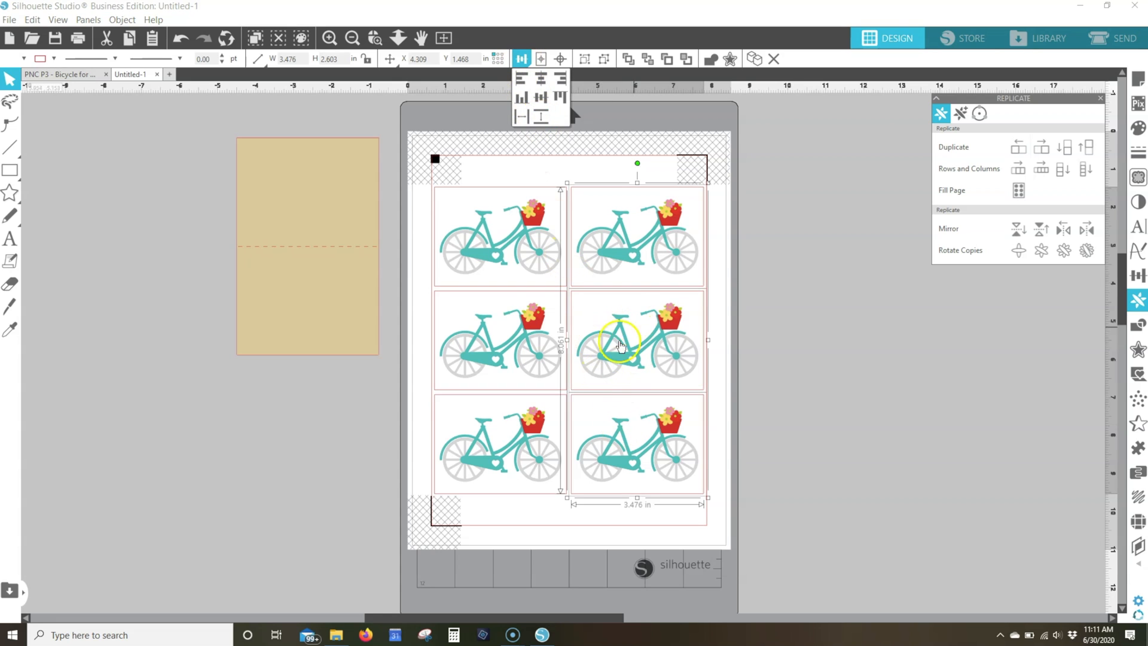
pyautogui.click(727, 281)
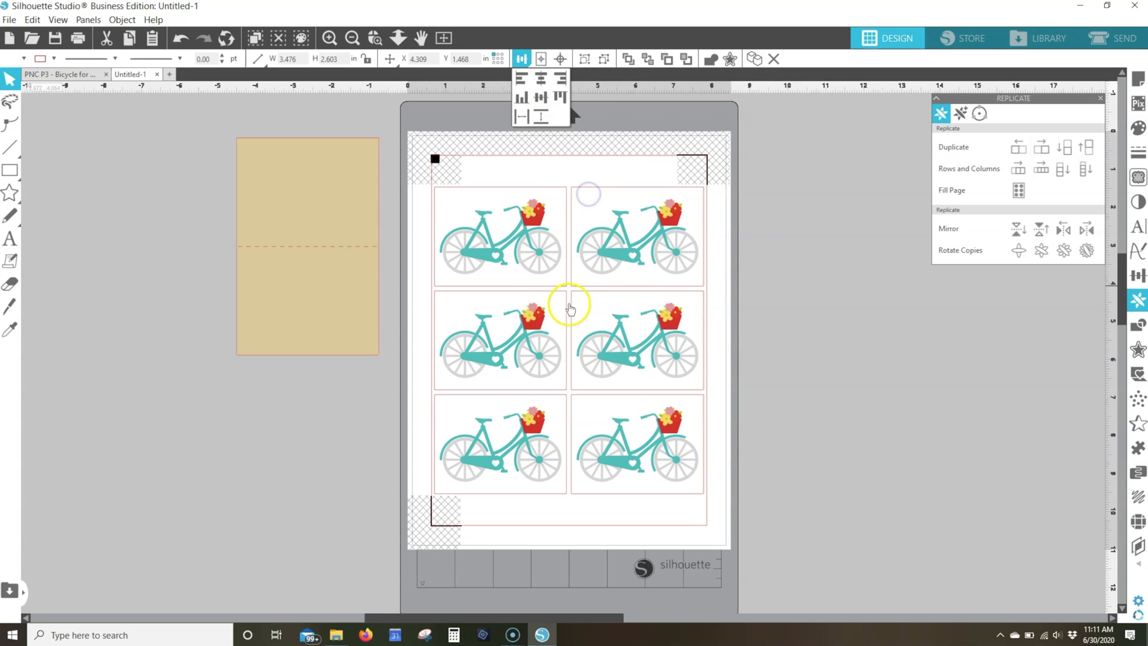
pyautogui.click(490, 472)
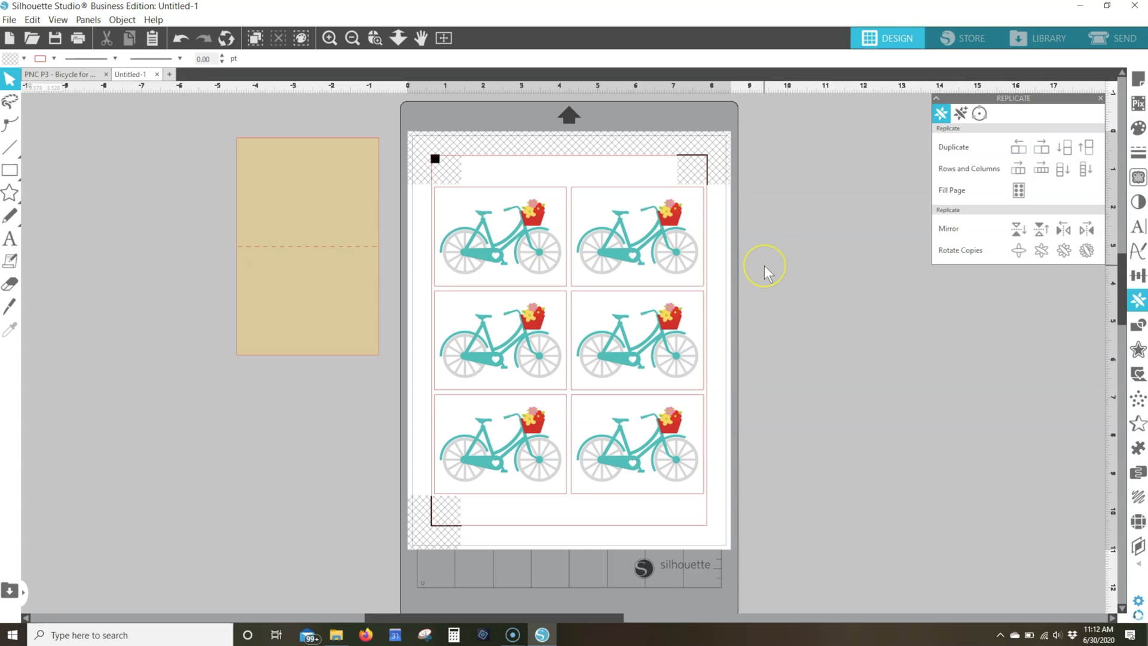
# Copy the upper-left bicycle panel into a new document and turn on its registration marks
pyautogui.click(525, 221)
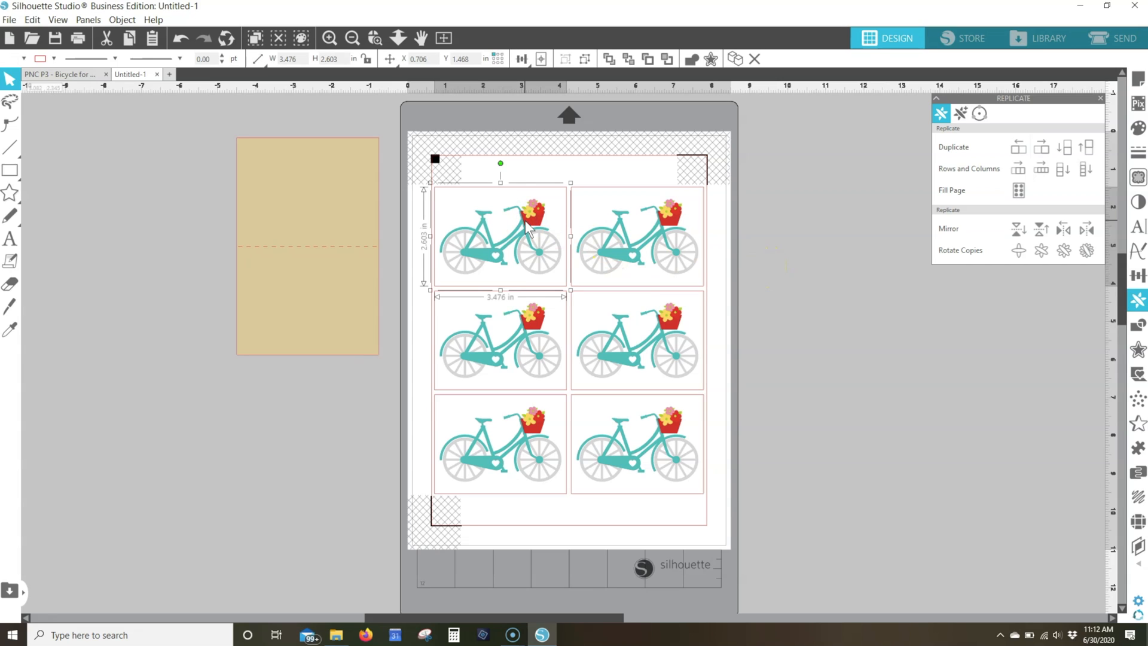
pyautogui.press('i')
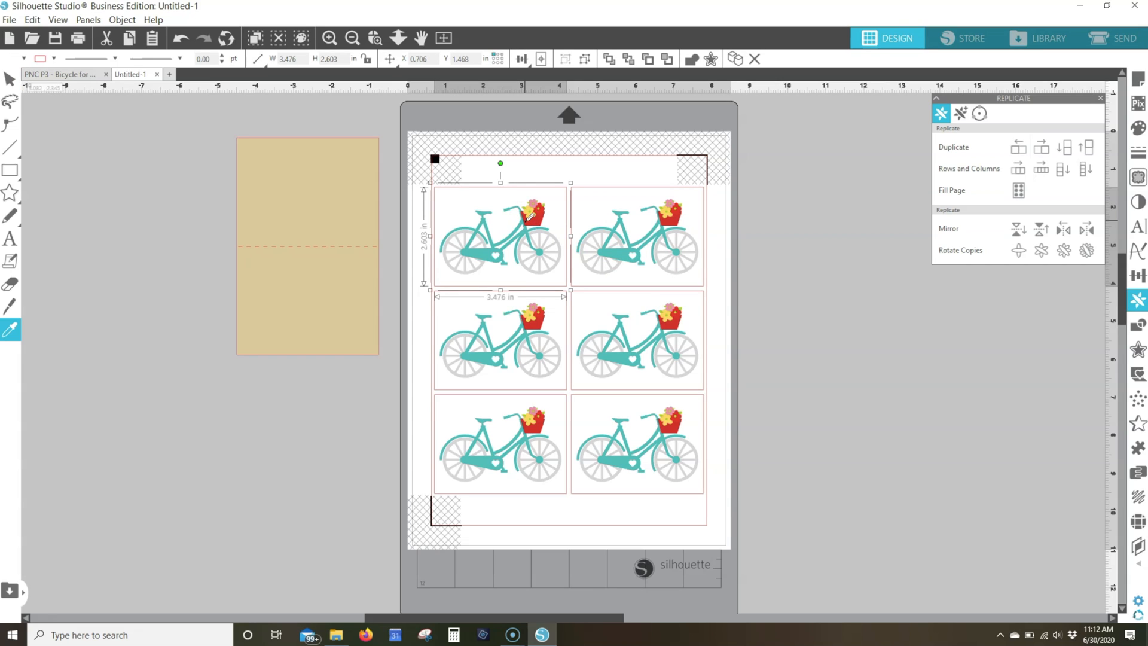
pyautogui.press('v')
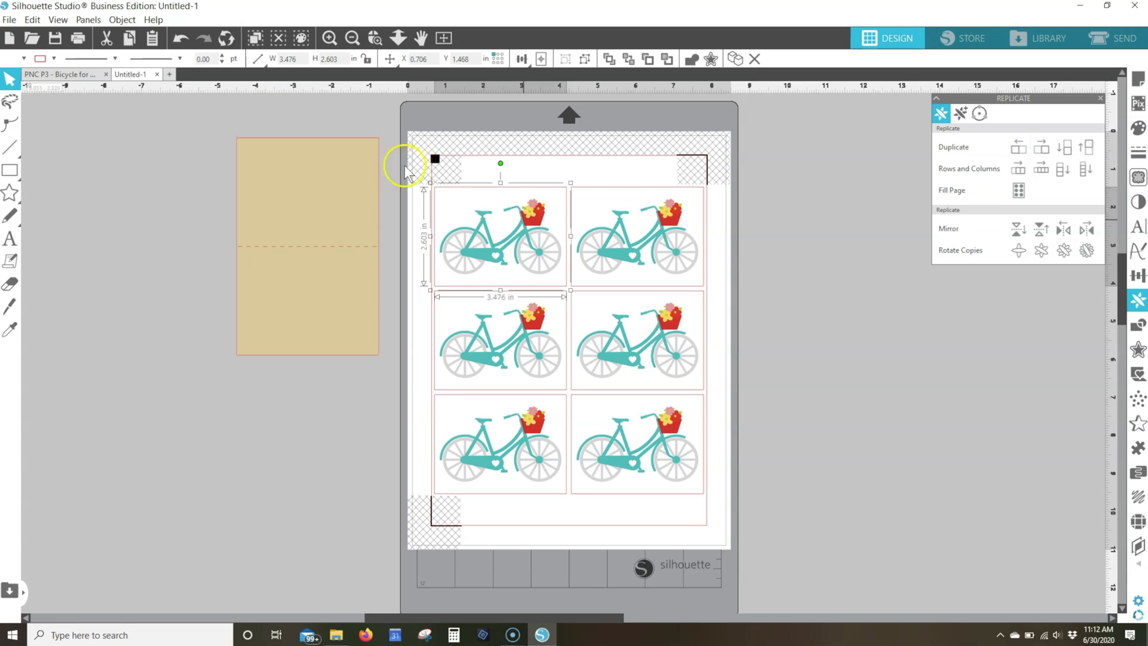
pyautogui.click(169, 74)
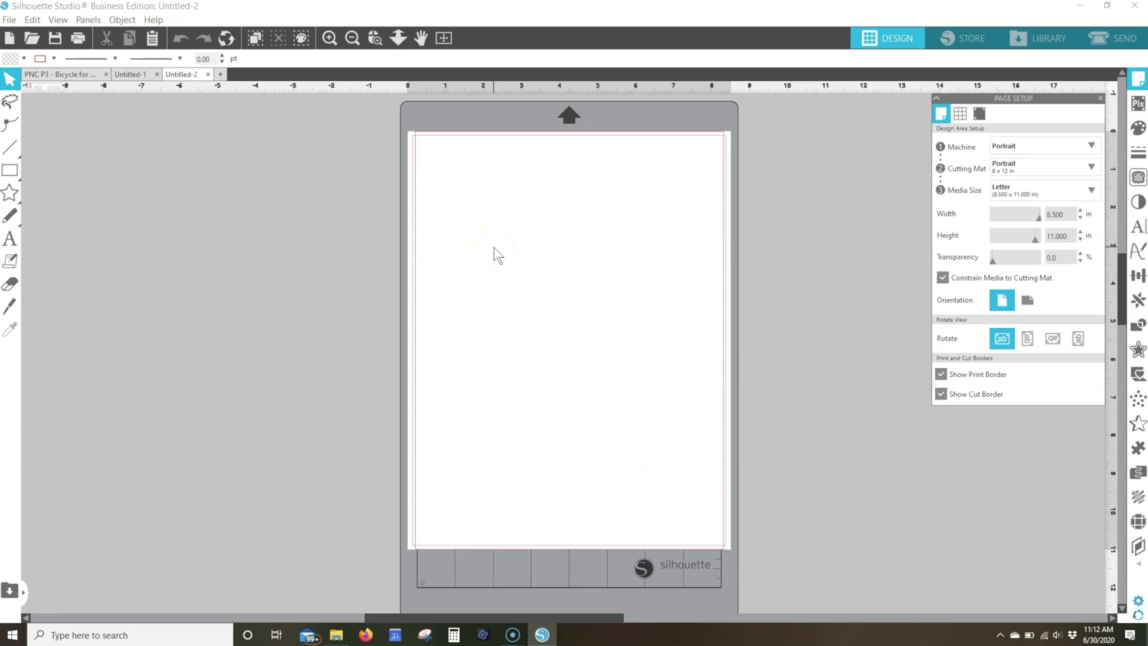
pyautogui.hotkey('ctrl', 'v')
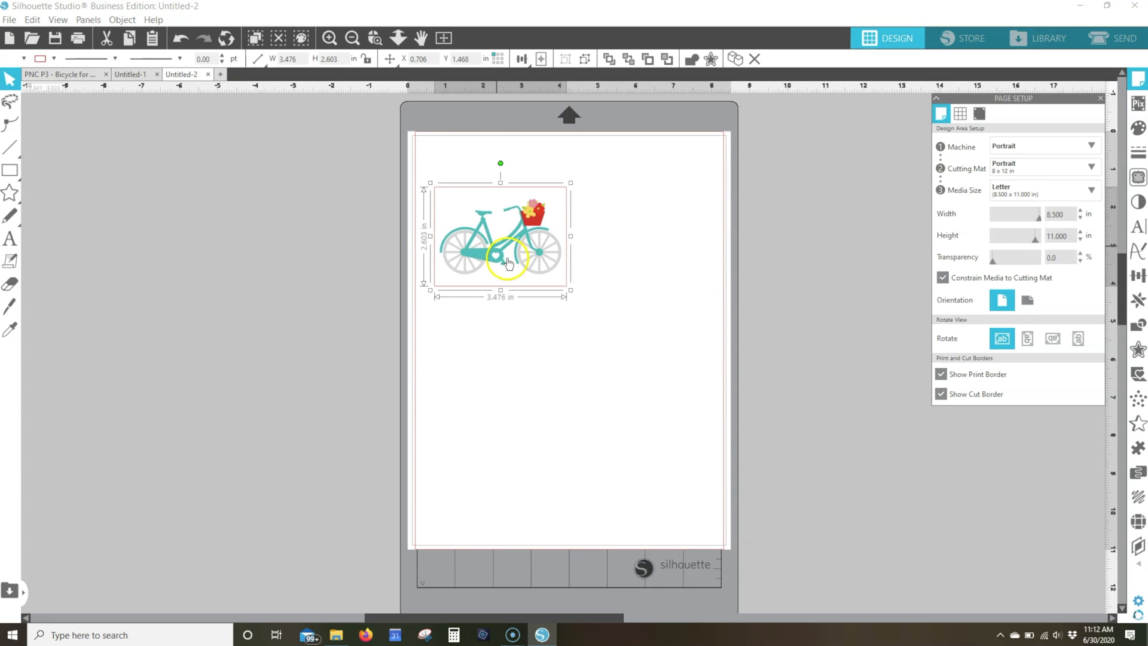
pyautogui.click(508, 264)
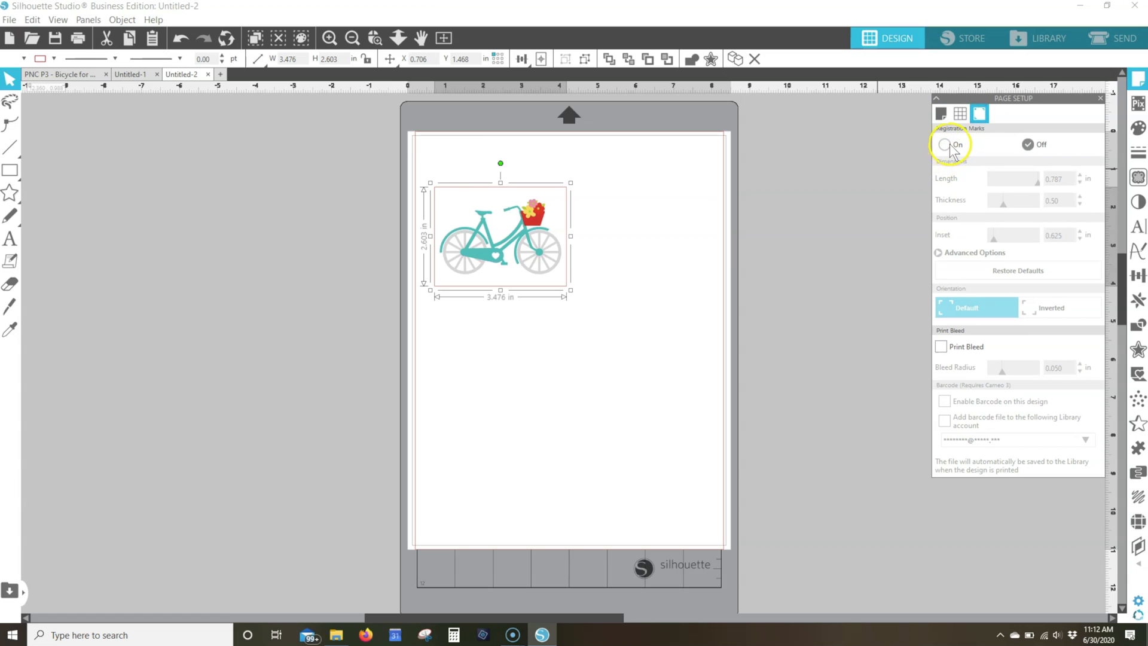
pyautogui.click(948, 145)
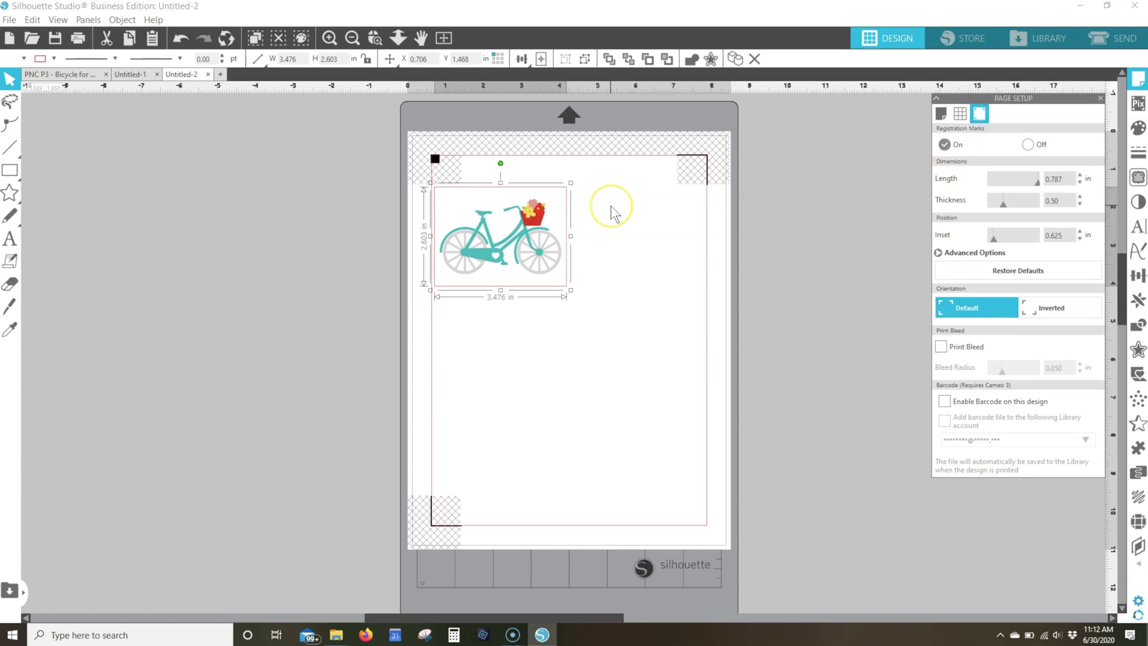
# Add the text "Thank you" starting near the upper-left corner of the bicycle panel
pyautogui.click(375, 37)
pyautogui.moveTo(398, 139); pyautogui.dragTo(598, 320)
pyautogui.scroll(3, 837, 263)
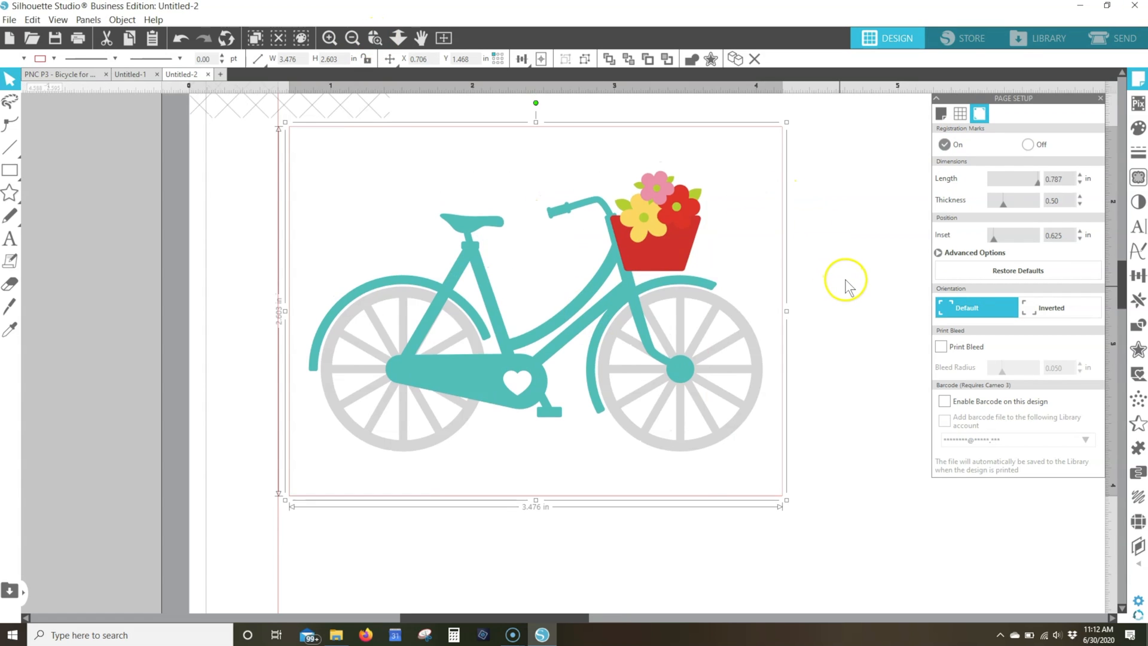
pyautogui.scroll(1, 846, 284)
pyautogui.click(509, 180)
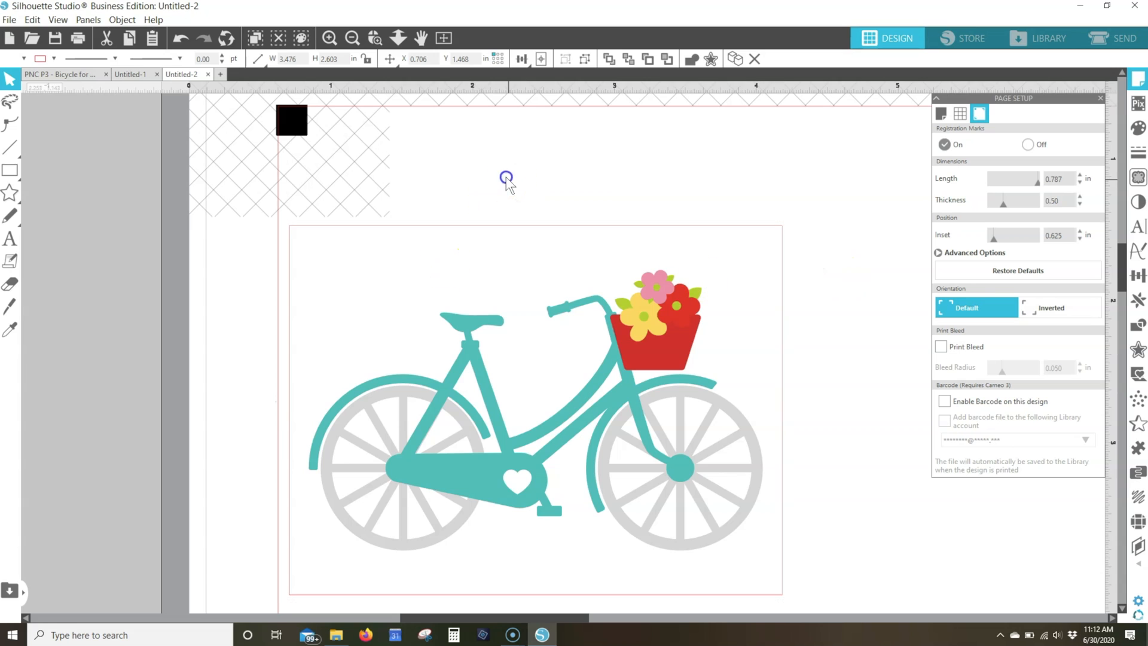
pyautogui.click(12, 239)
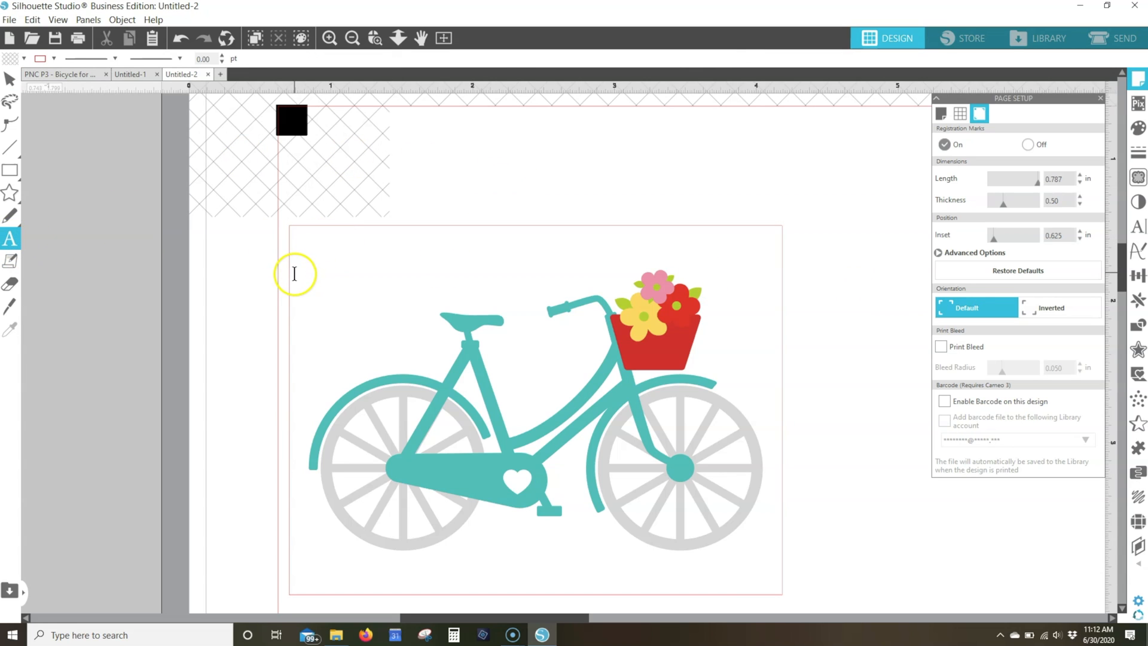
pyautogui.click(300, 274)
pyautogui.press('Escape')
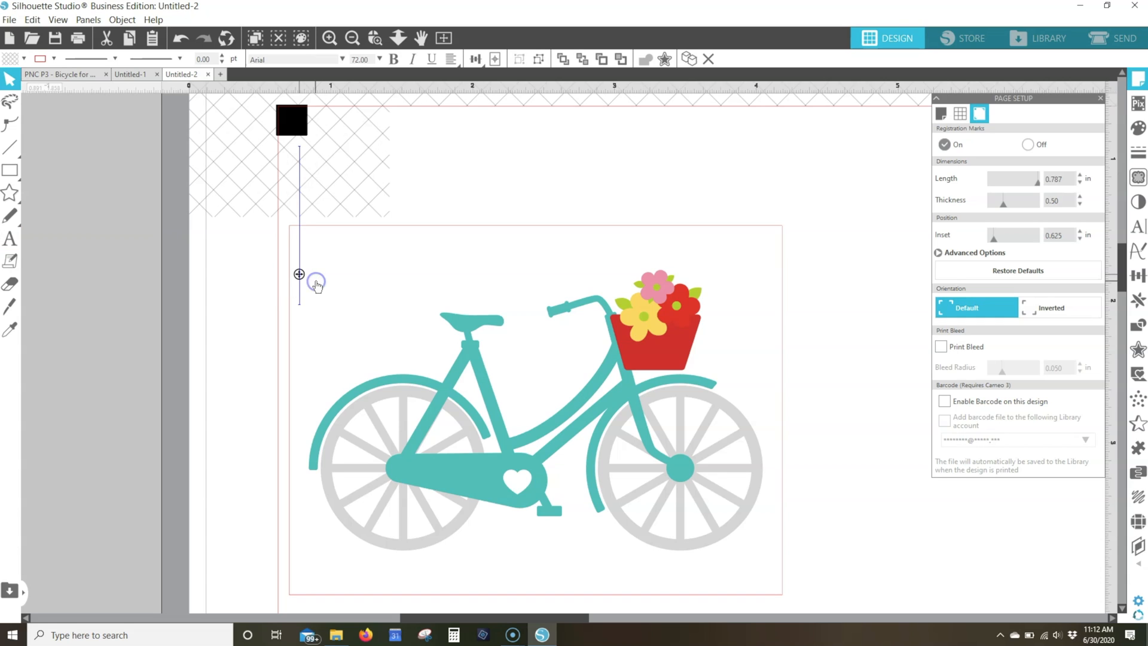
pyautogui.write('Thank you')
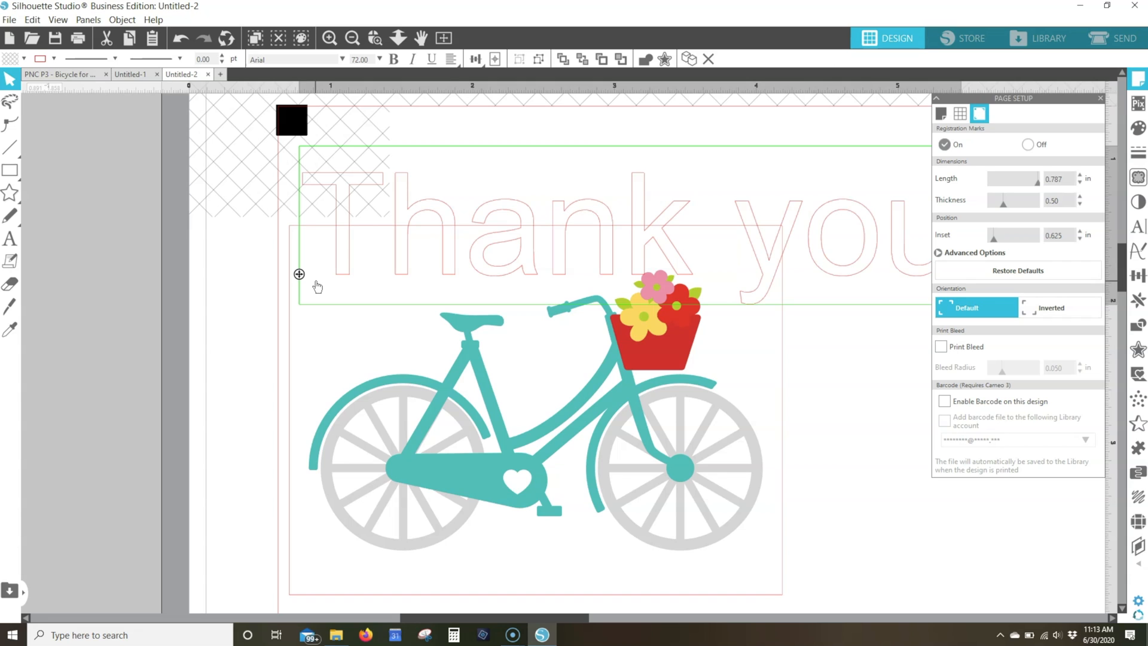
# Open the text style settings and look through the font list for the Amastery fonts
pyautogui.click(1139, 228)
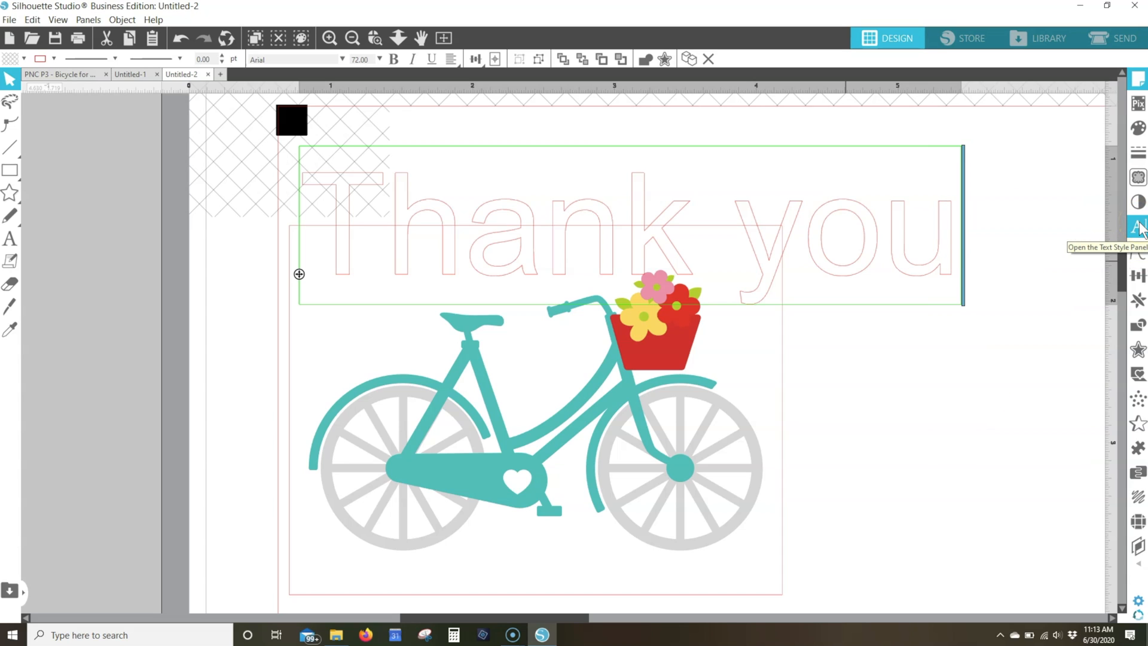
pyautogui.click(1139, 228)
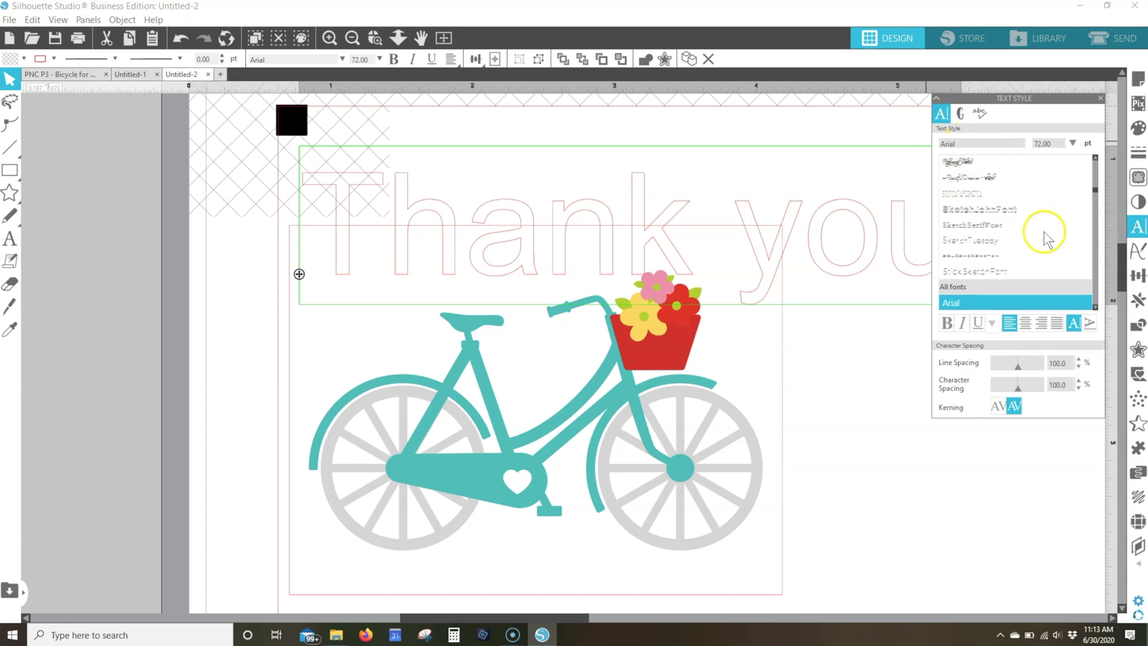
pyautogui.moveTo(1098, 193); pyautogui.dragTo(1098, 207)
pyautogui.scroll(3, 1092, 192)
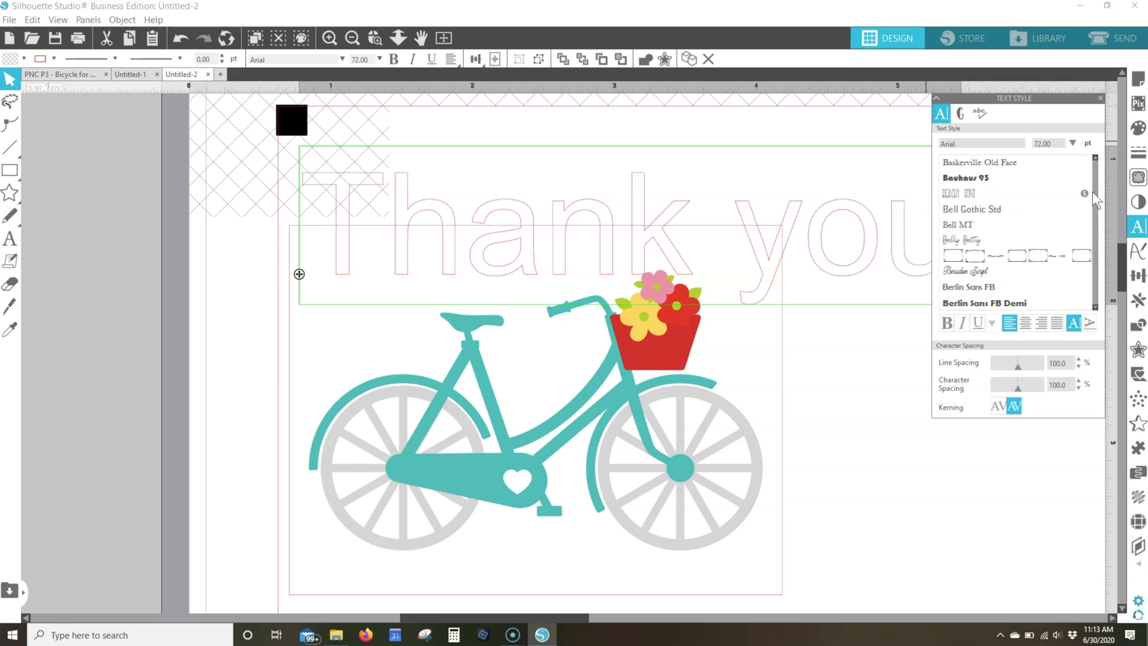
pyautogui.scroll(3, 1092, 192)
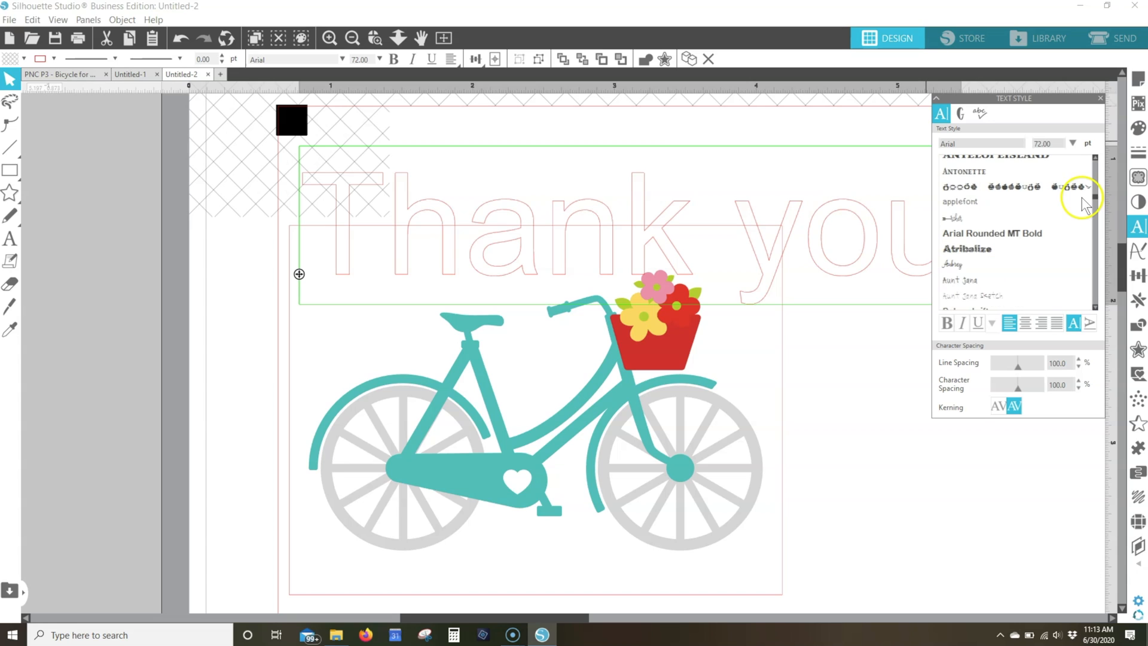
pyautogui.scroll(2, 1076, 212)
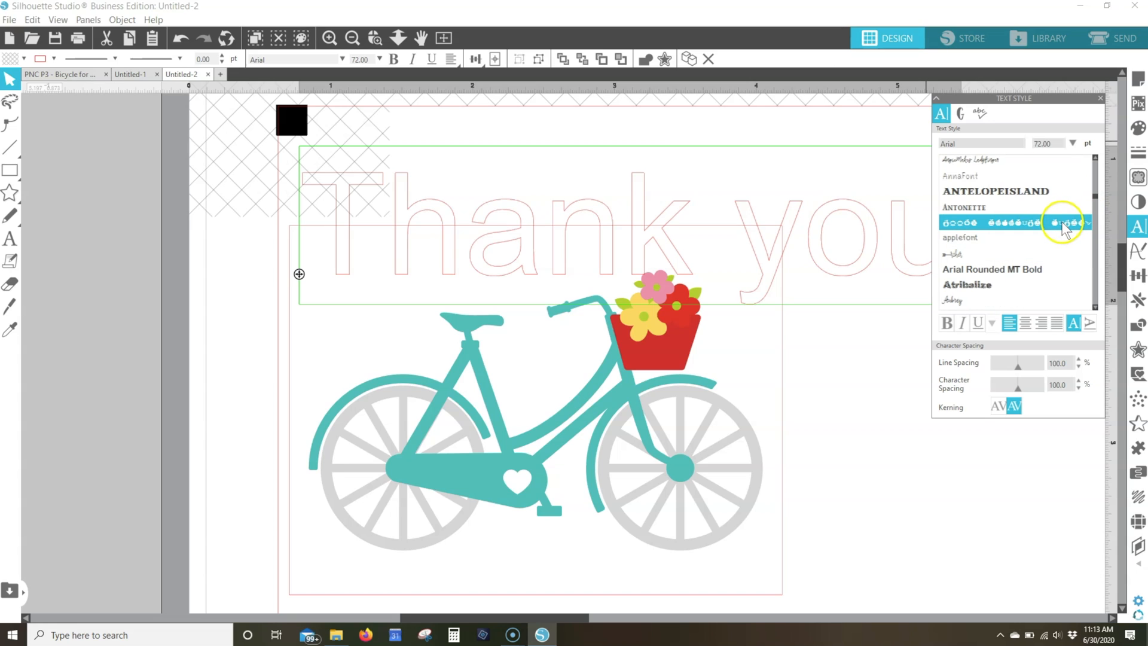
pyautogui.scroll(3, 1038, 206)
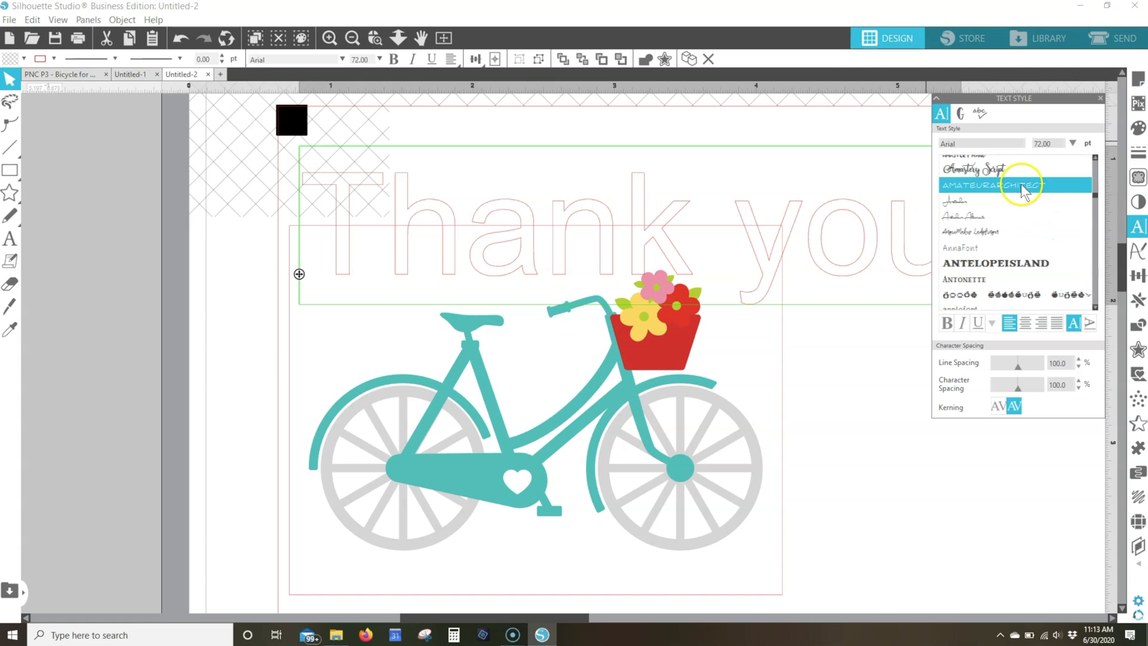
pyautogui.scroll(3, 1023, 190)
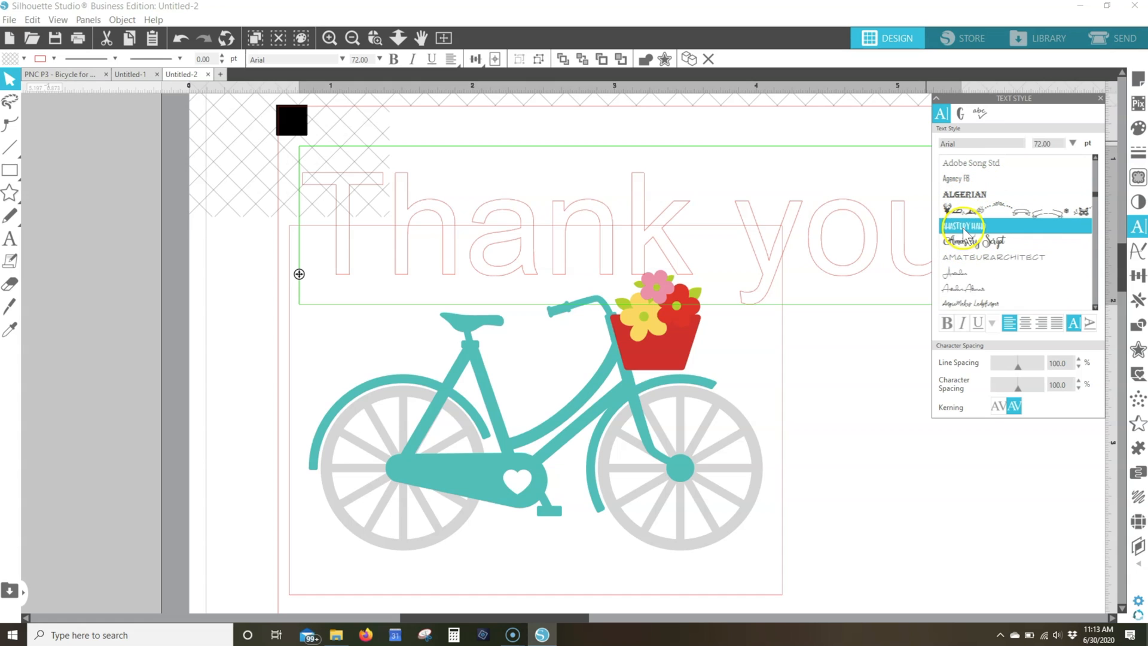
pyautogui.click(809, 339)
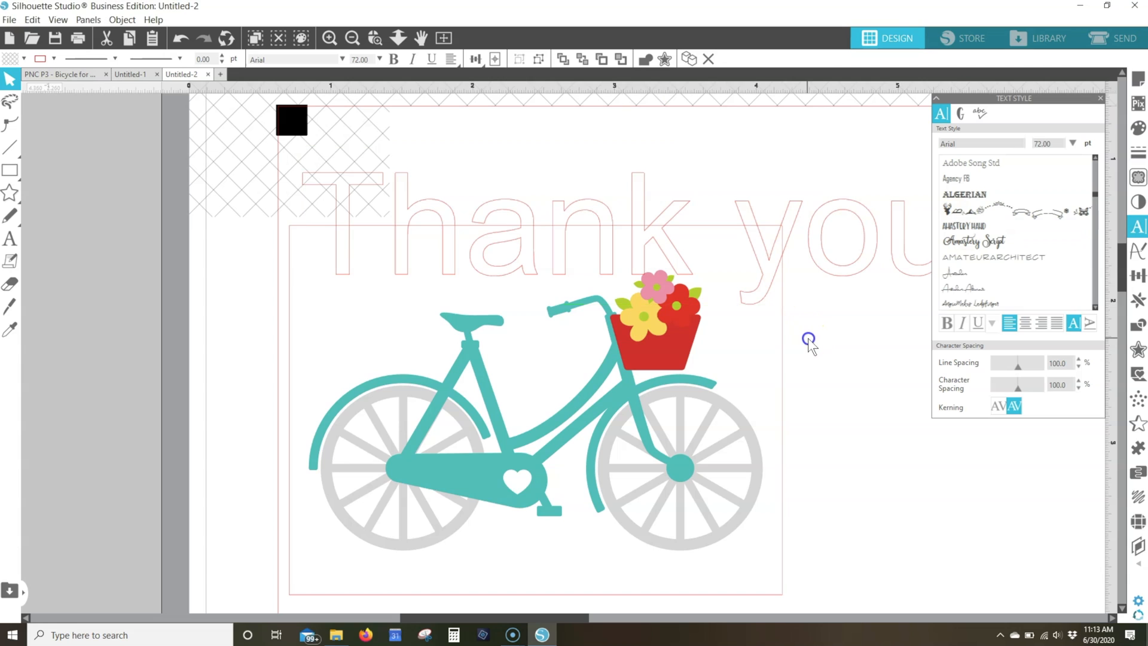
# Set the font of the "Thank you" text to Amastery Hand
pyautogui.click(825, 276)
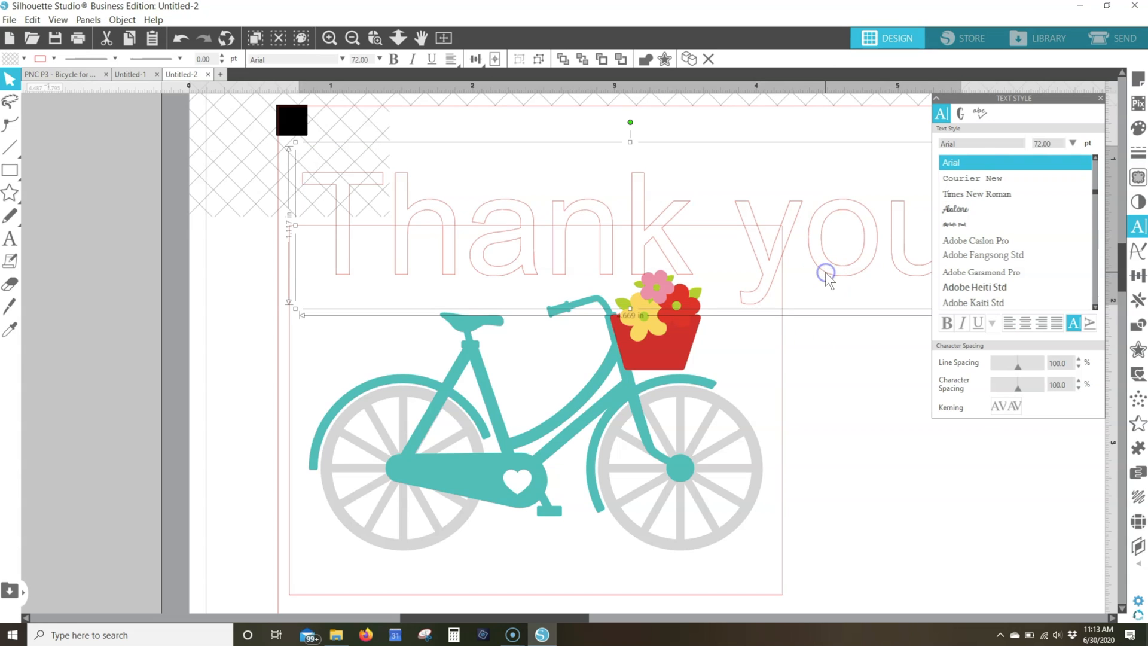
pyautogui.moveTo(964, 145); pyautogui.dragTo(910, 144)
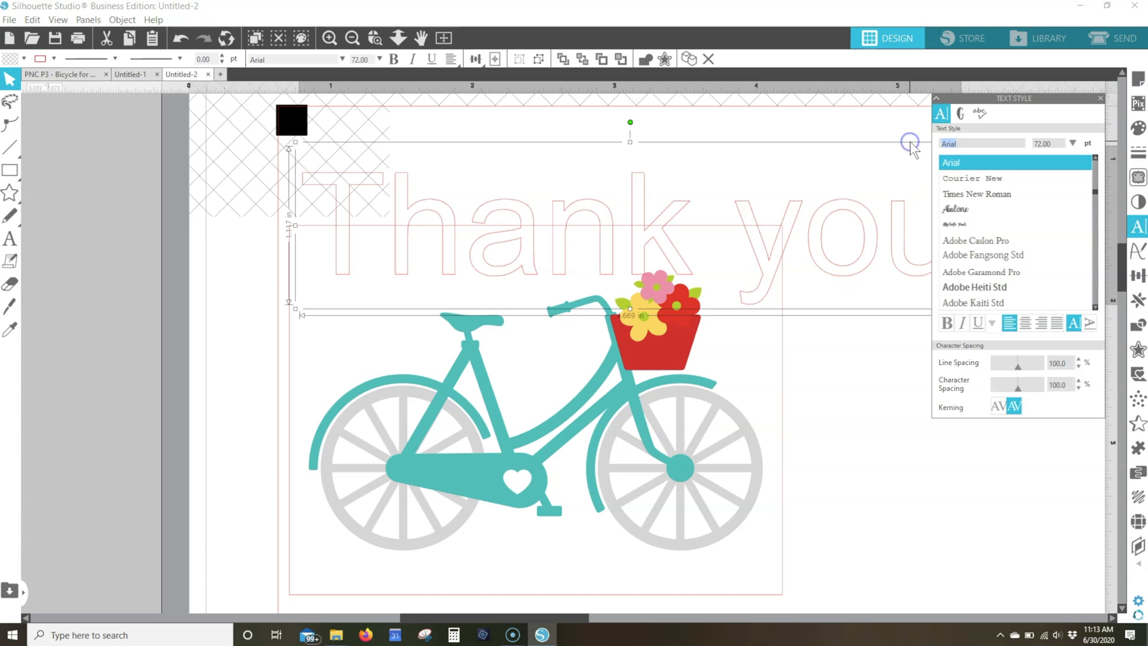
pyautogui.write('amastery Extras')
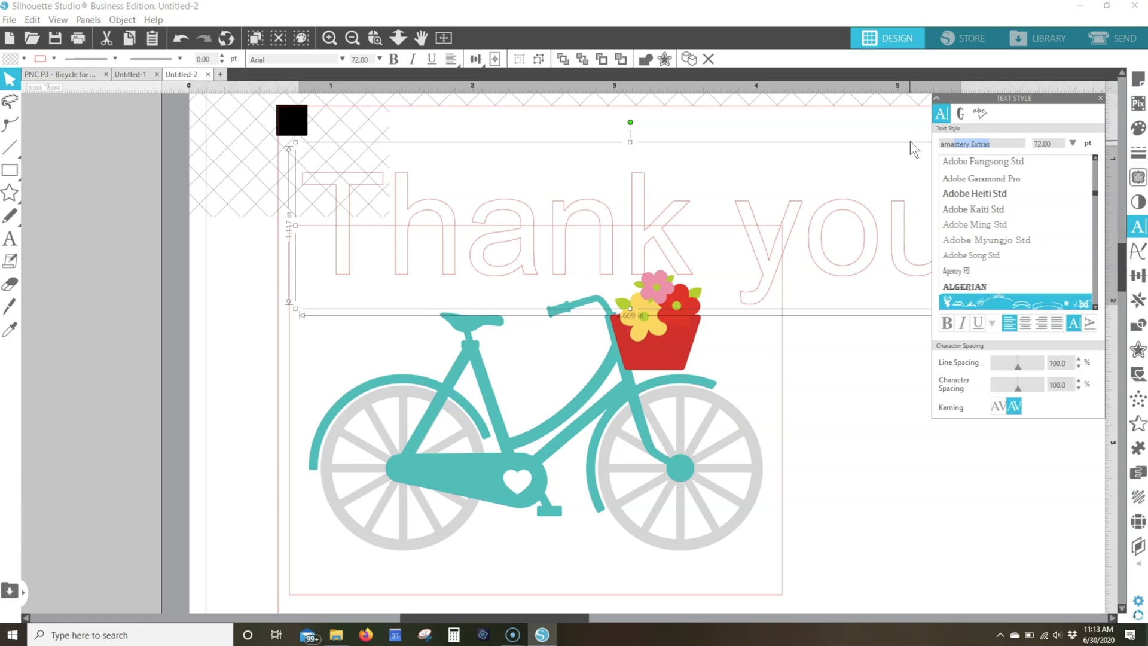
pyautogui.click(1095, 306)
pyautogui.click(1095, 307)
pyautogui.click(1095, 307)
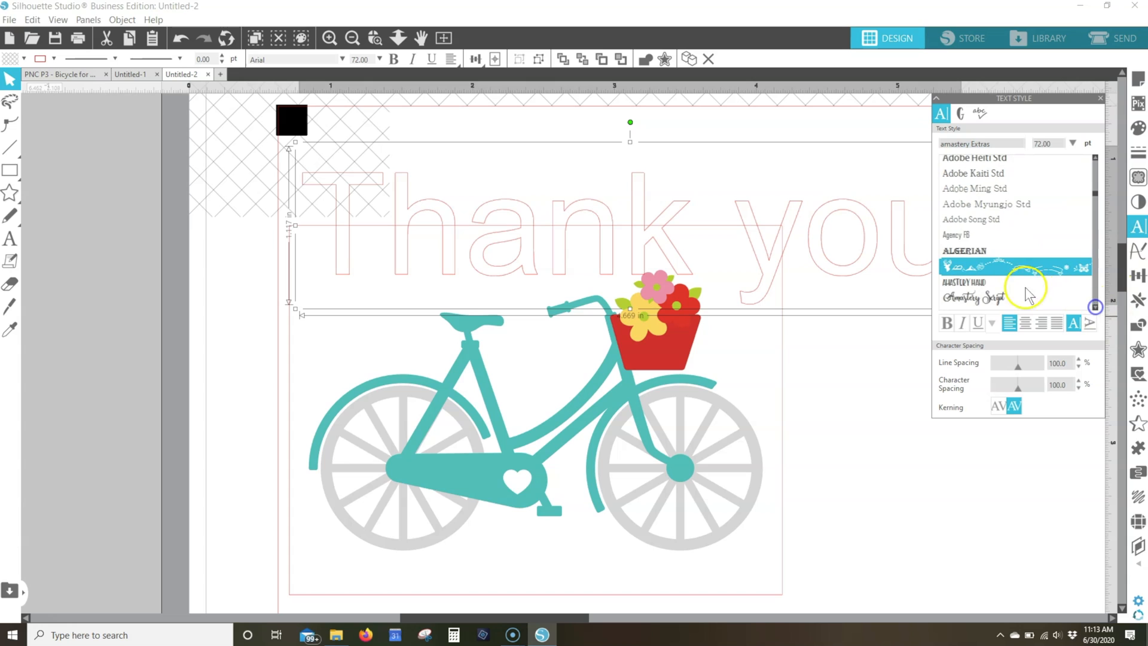
pyautogui.click(978, 283)
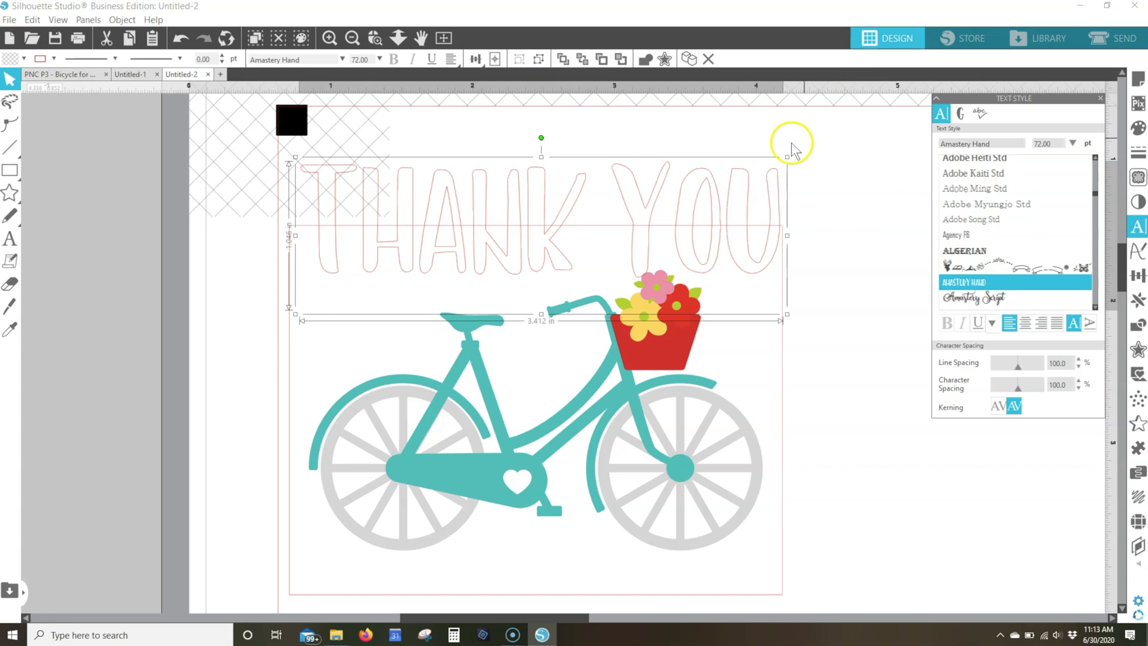
# Scale the "Thank you" text down to about 1.26 in wide above the bicycle seat, and undo the accidental move of the panel
pyautogui.moveTo(788, 156); pyautogui.dragTo(482, 251)
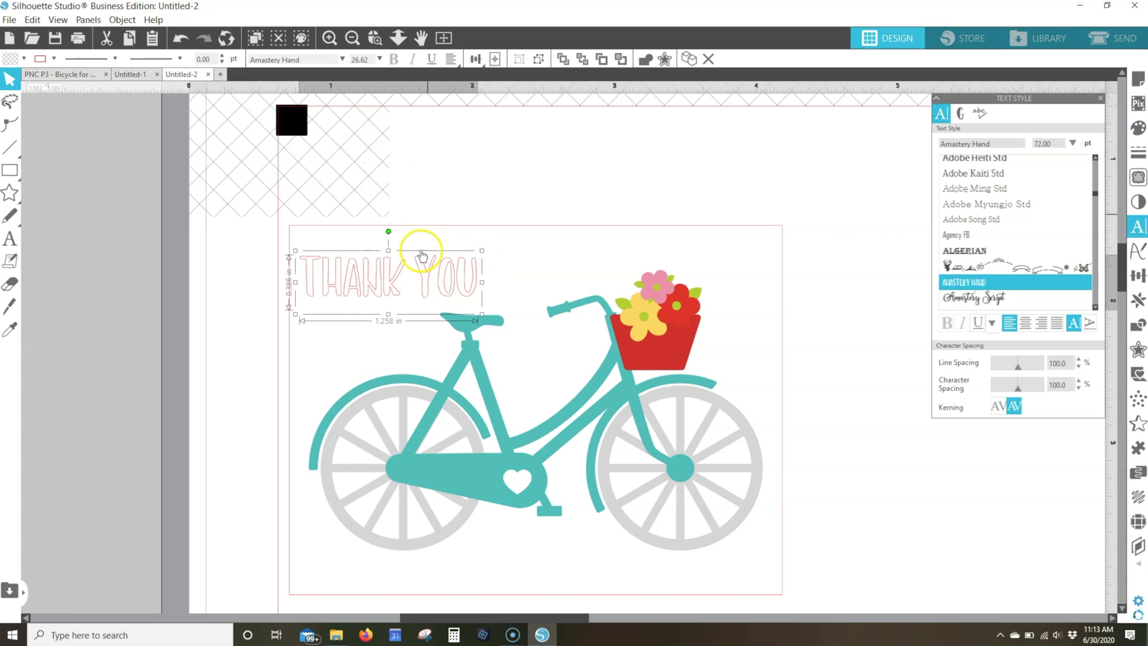
pyautogui.moveTo(384, 267); pyautogui.dragTo(395, 257)
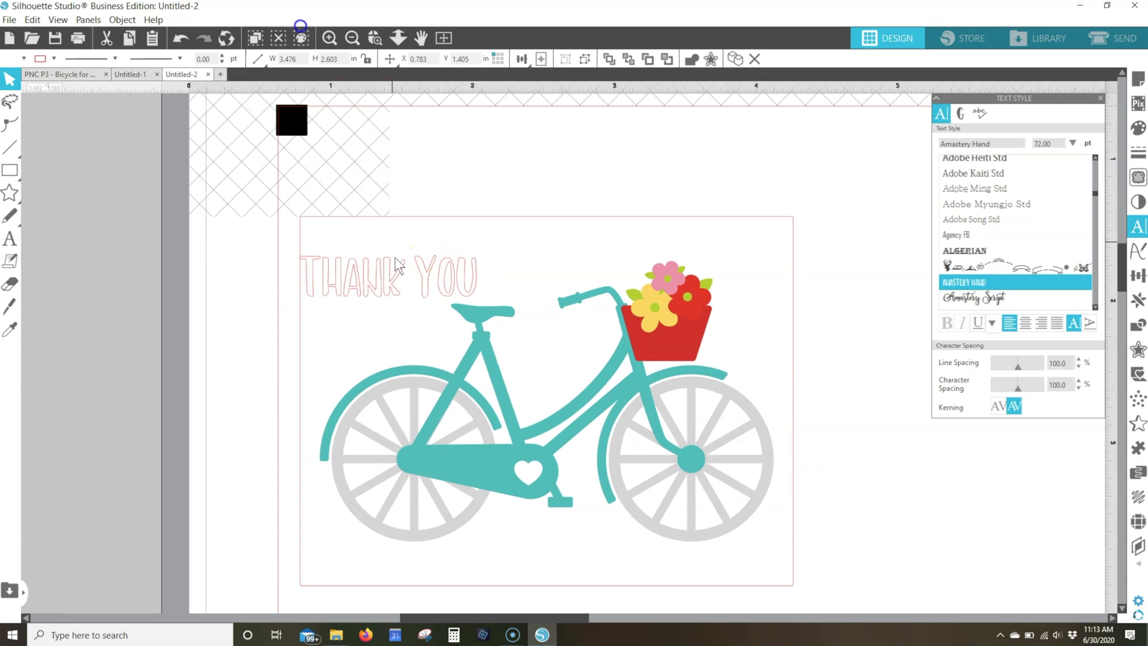
pyautogui.click(182, 39)
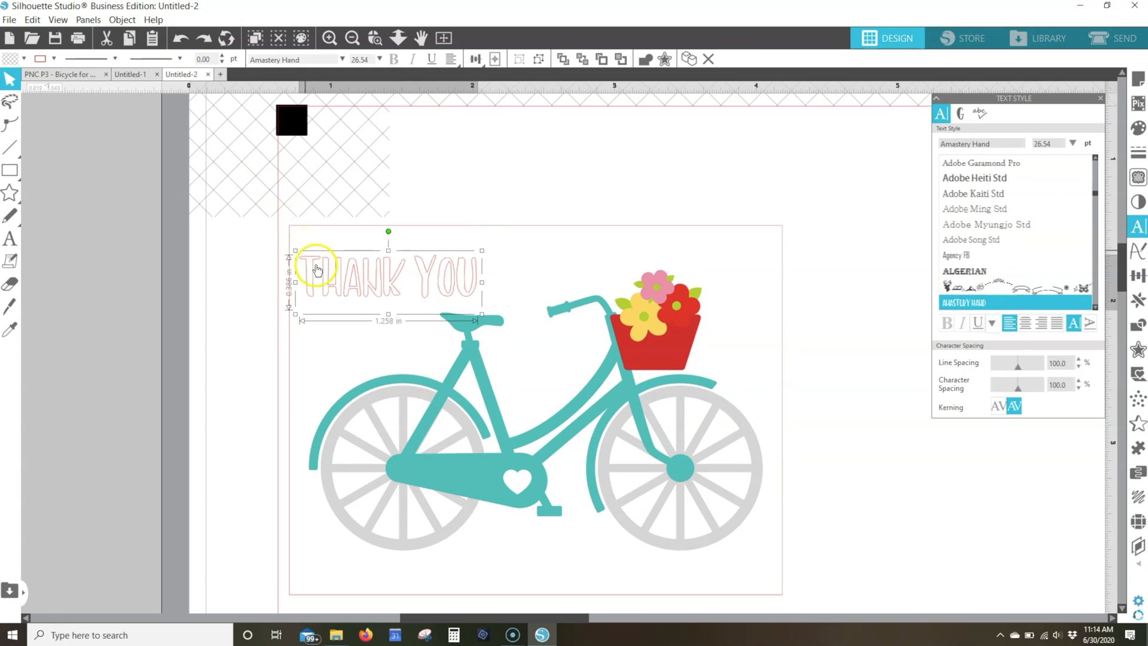
# Shift the "Thank you" text slightly right and up, and fill it with the red sampled from the flower basket
pyautogui.moveTo(313, 260); pyautogui.dragTo(328, 254)
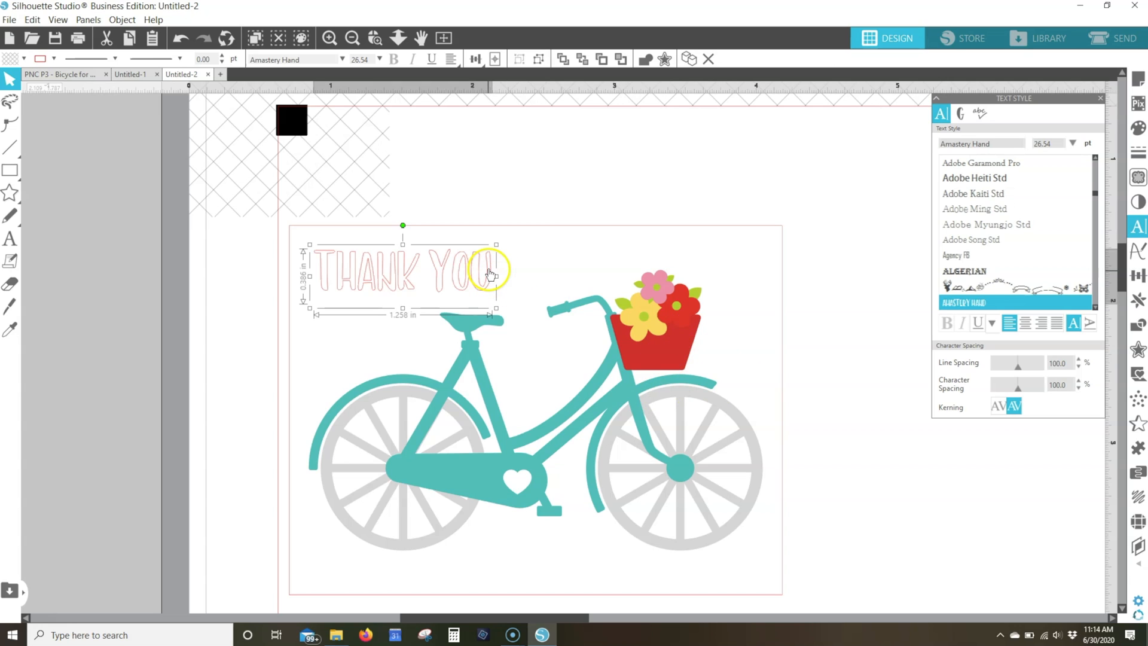
pyautogui.click(435, 272)
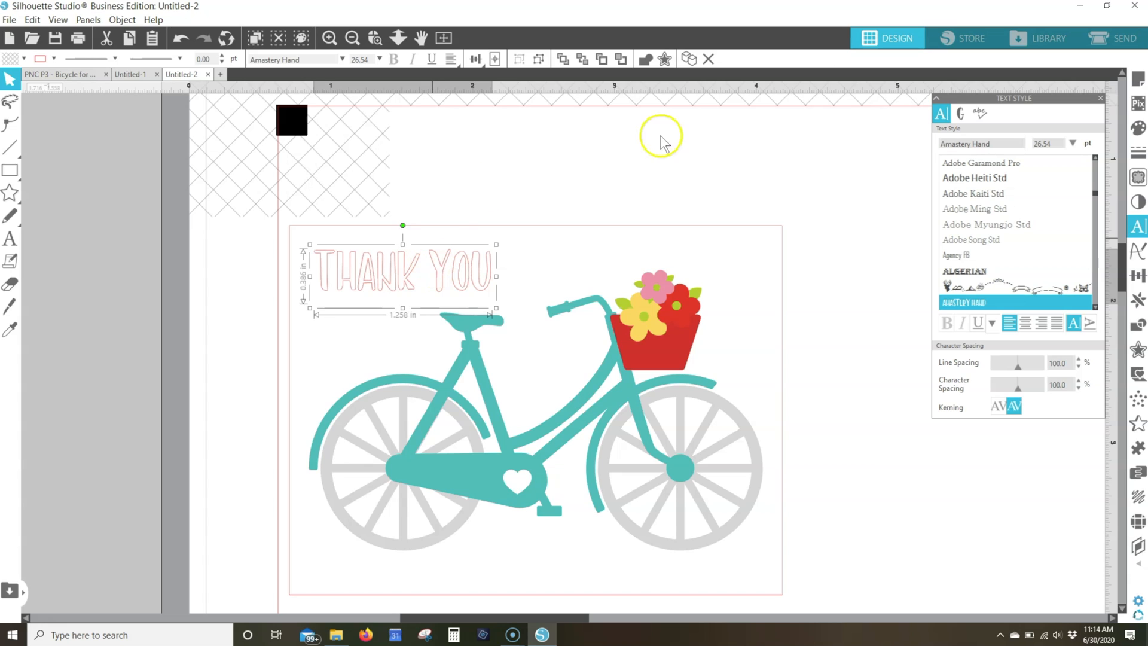
pyautogui.click(23, 58)
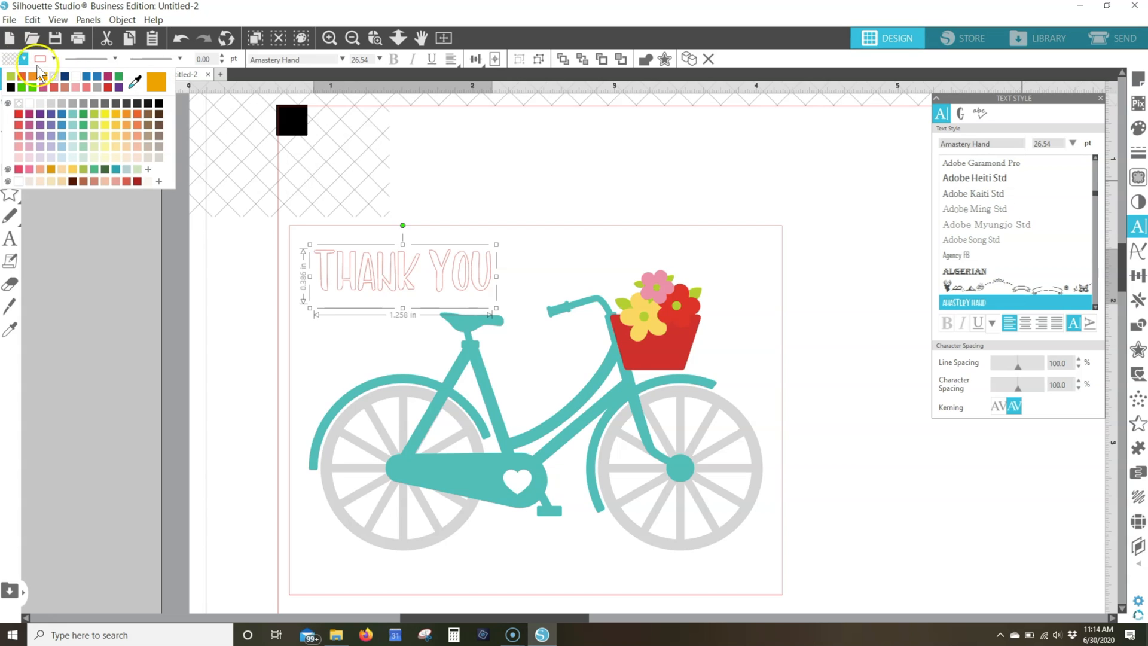
pyautogui.click(135, 82)
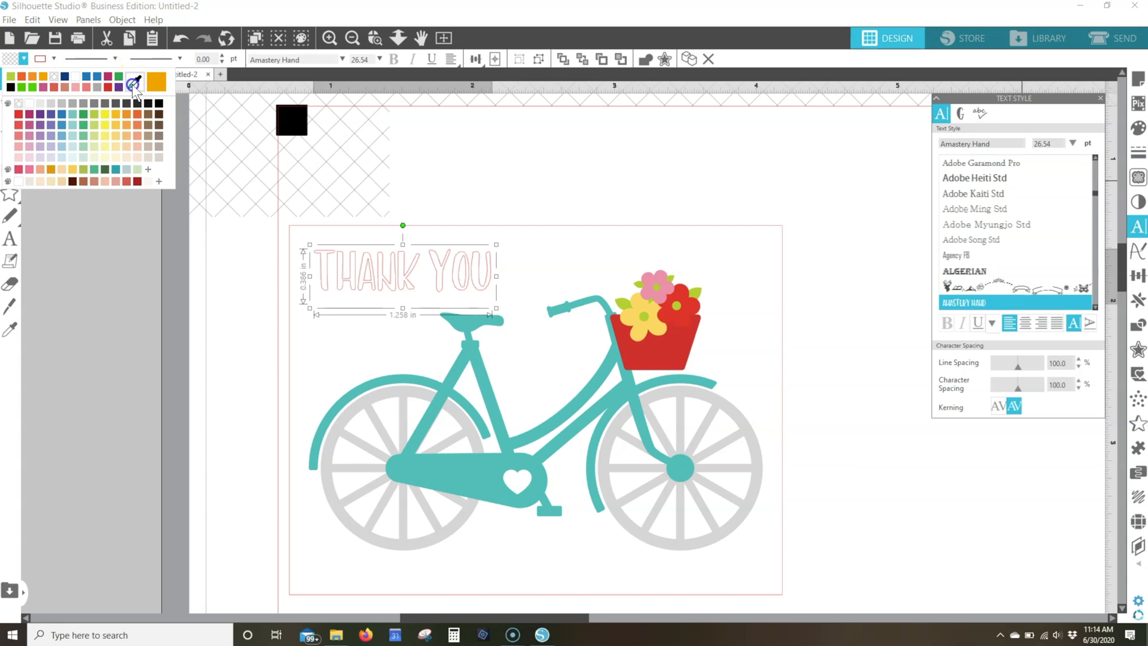
pyautogui.click(644, 352)
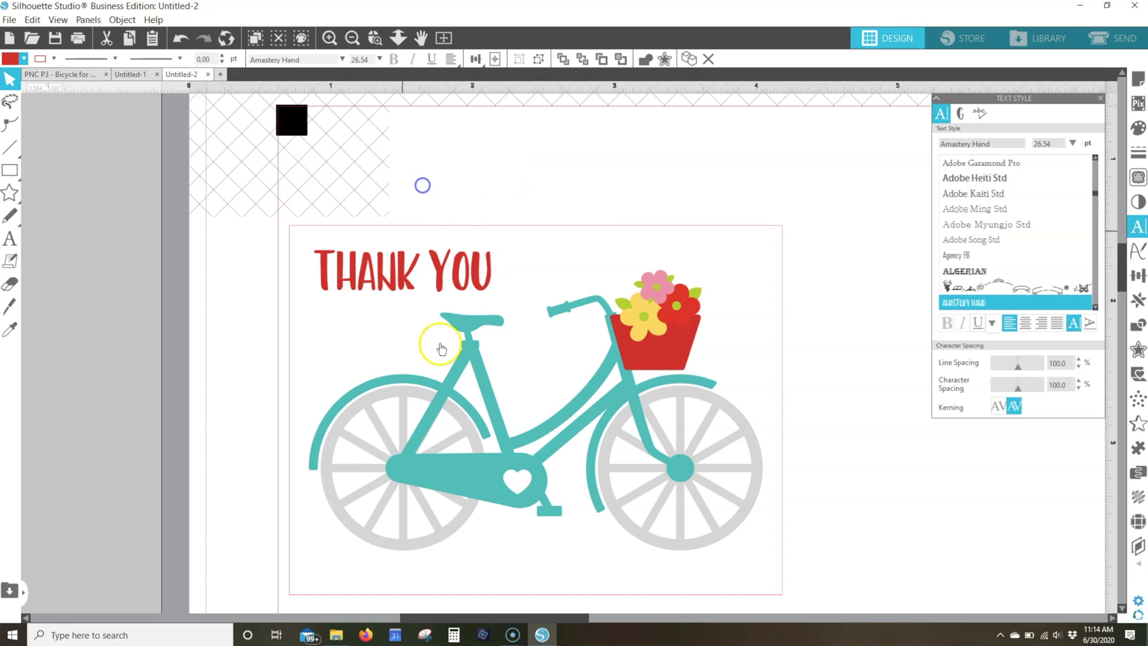
pyautogui.click(443, 180)
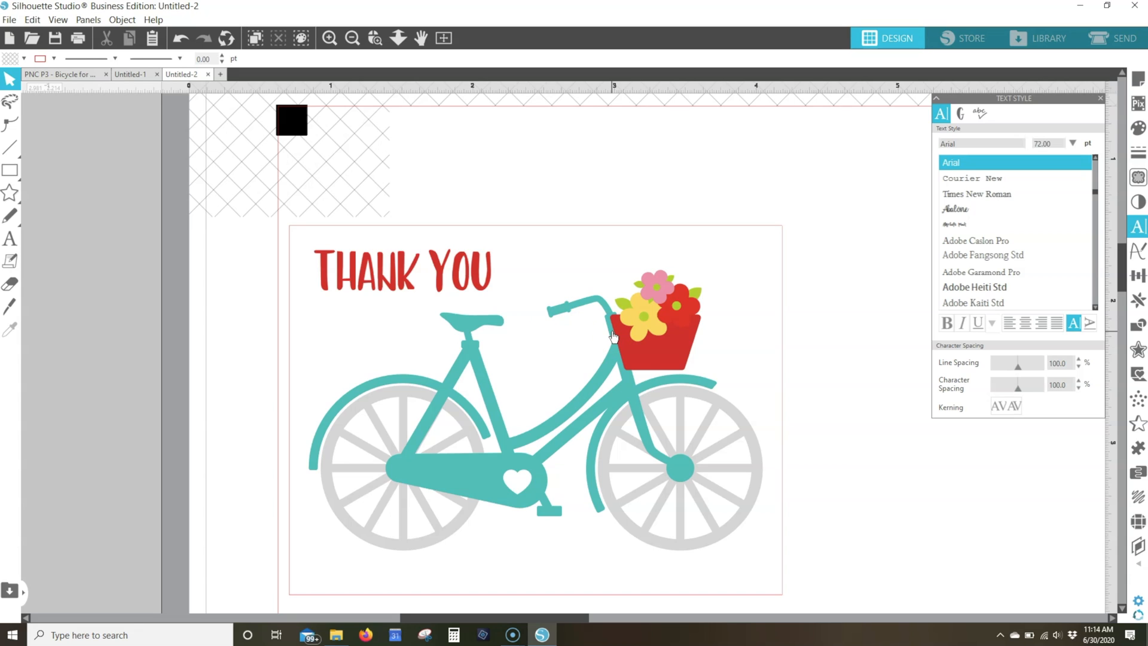
# Ungroup the bicycle panel level by level, separating the frame, bicycle, wheels, basket and flowers
pyautogui.click(613, 336)
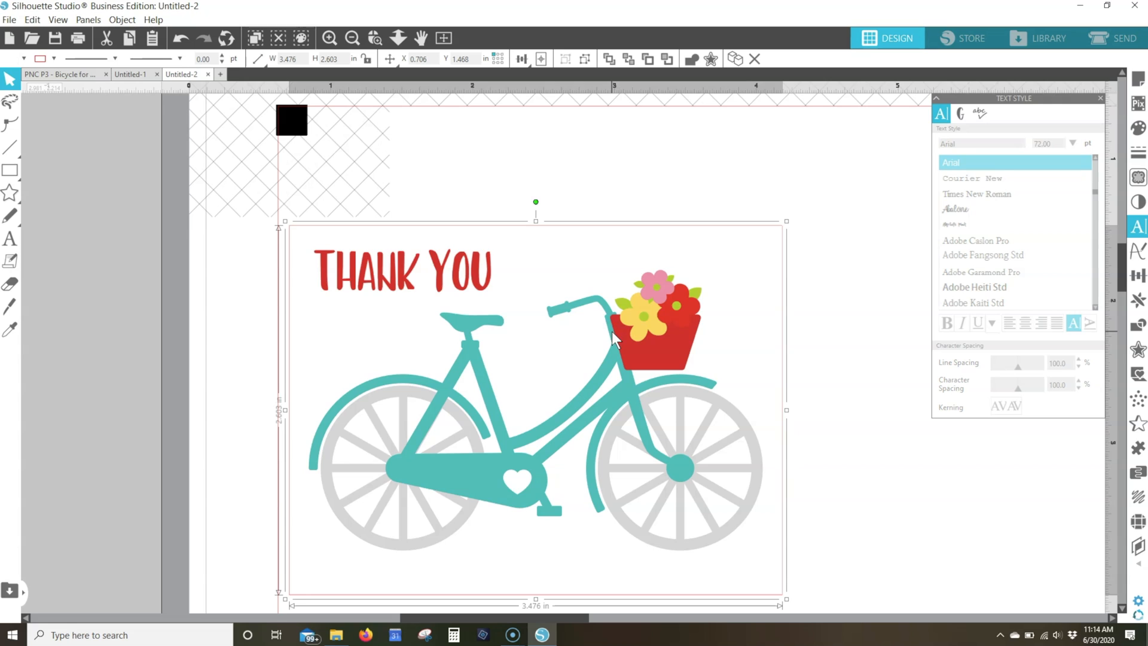
pyautogui.click(584, 58)
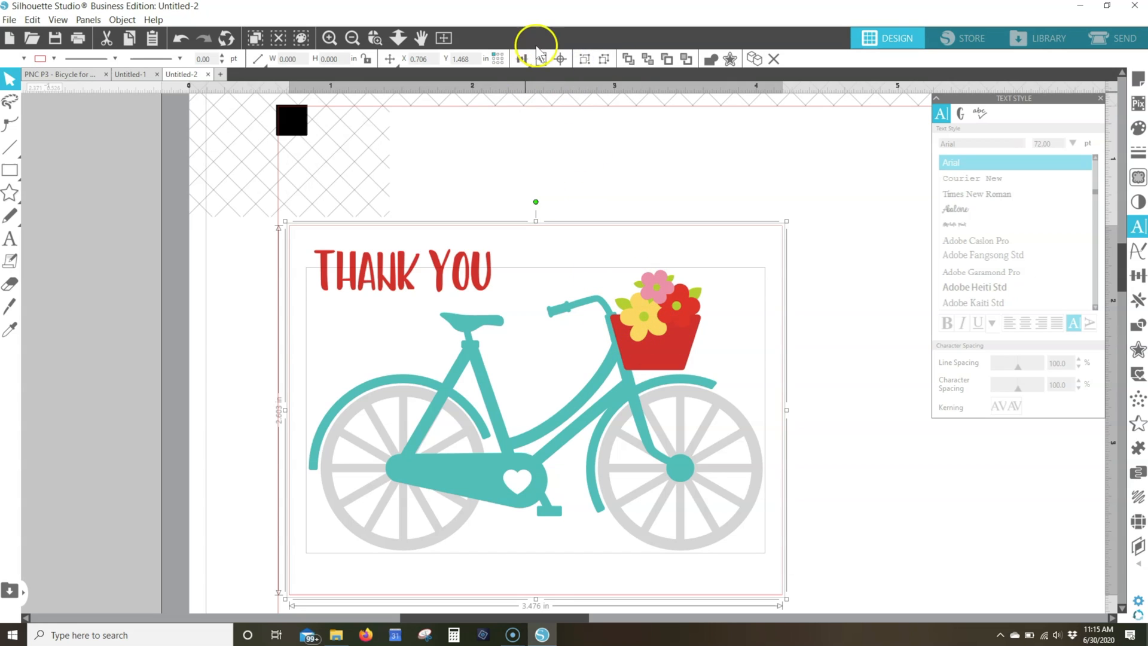
pyautogui.click(604, 59)
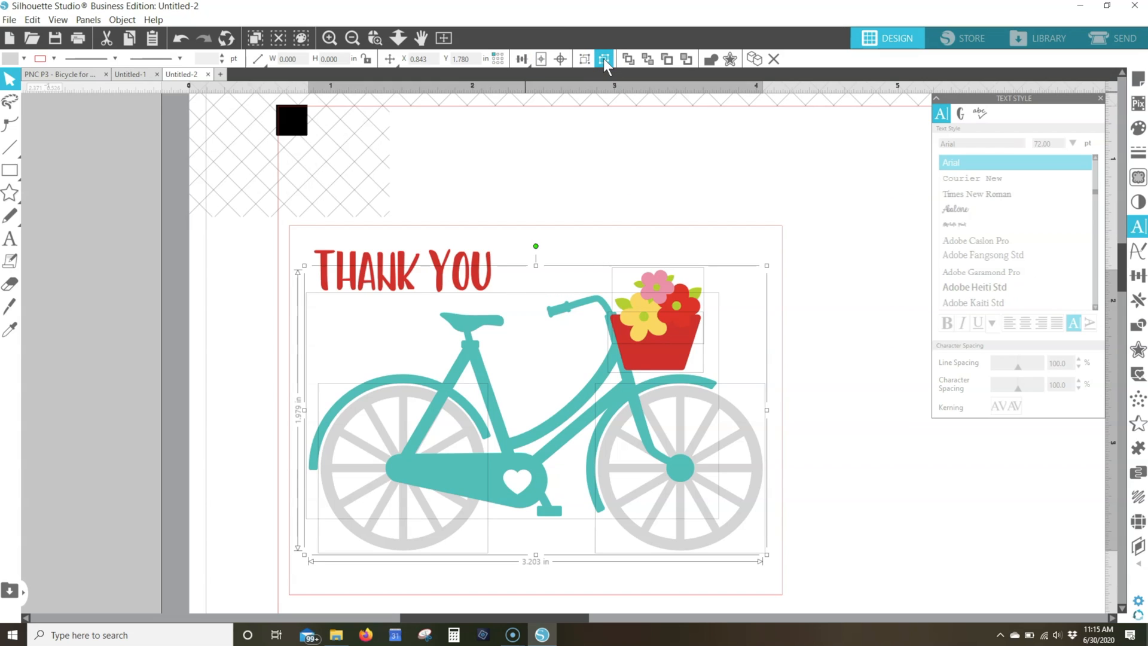
pyautogui.click(604, 58)
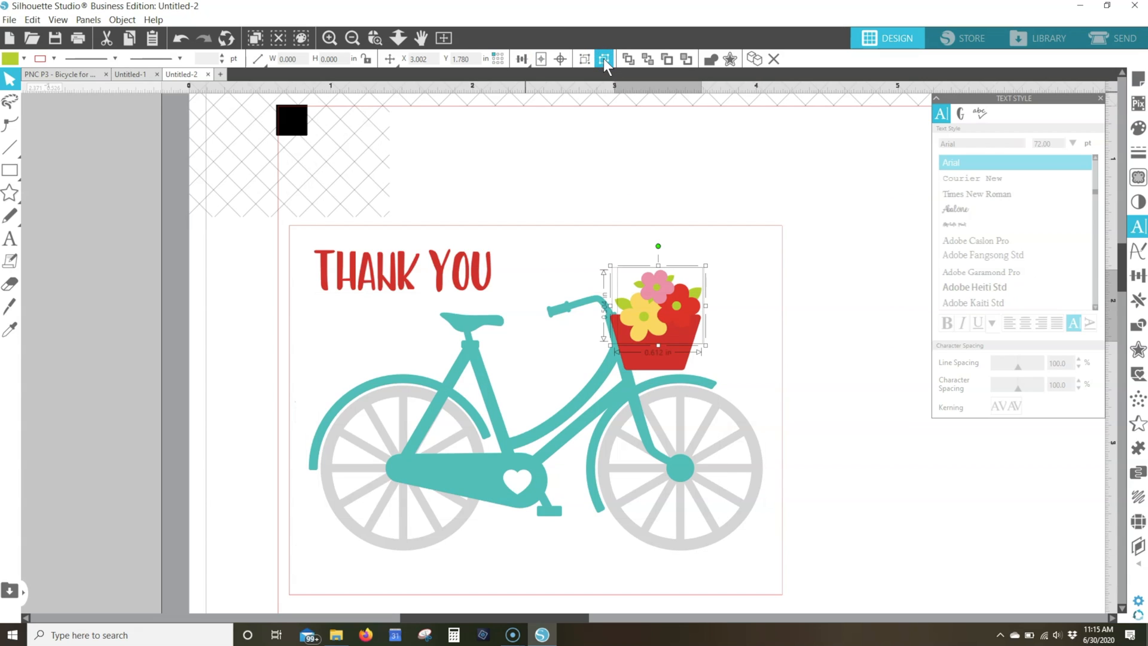
pyautogui.click(604, 59)
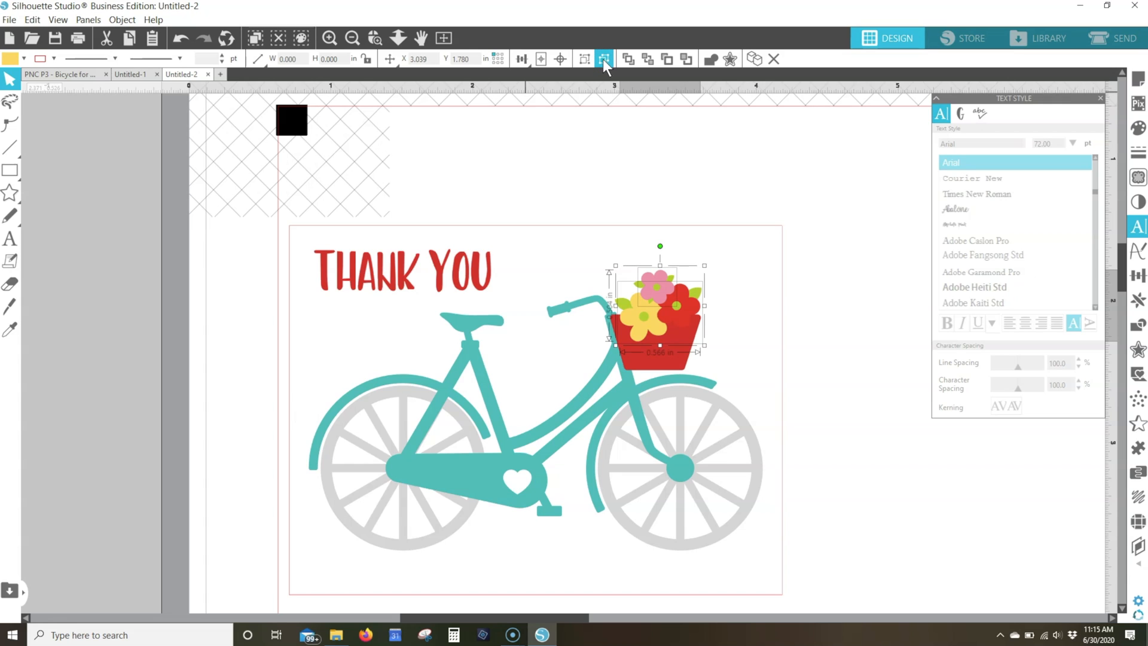
# Select both bicycle wheels and fill them with a darker grey
pyautogui.click(408, 395)
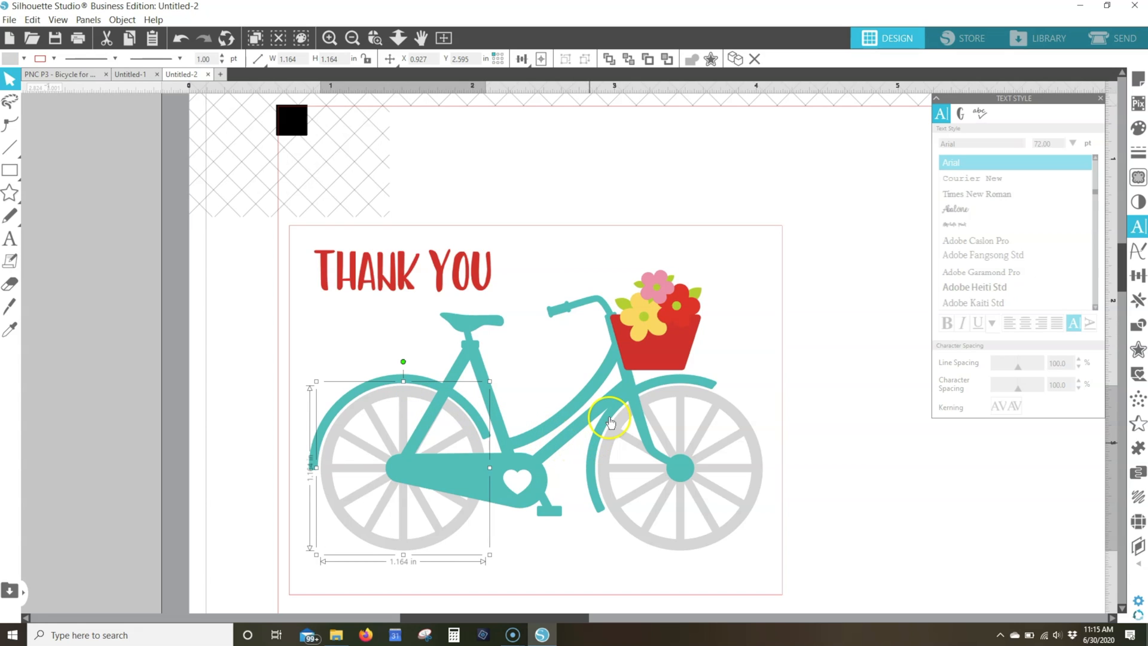
pyautogui.keyDown('shift'); pyautogui.click(678, 398); pyautogui.keyUp('shift')
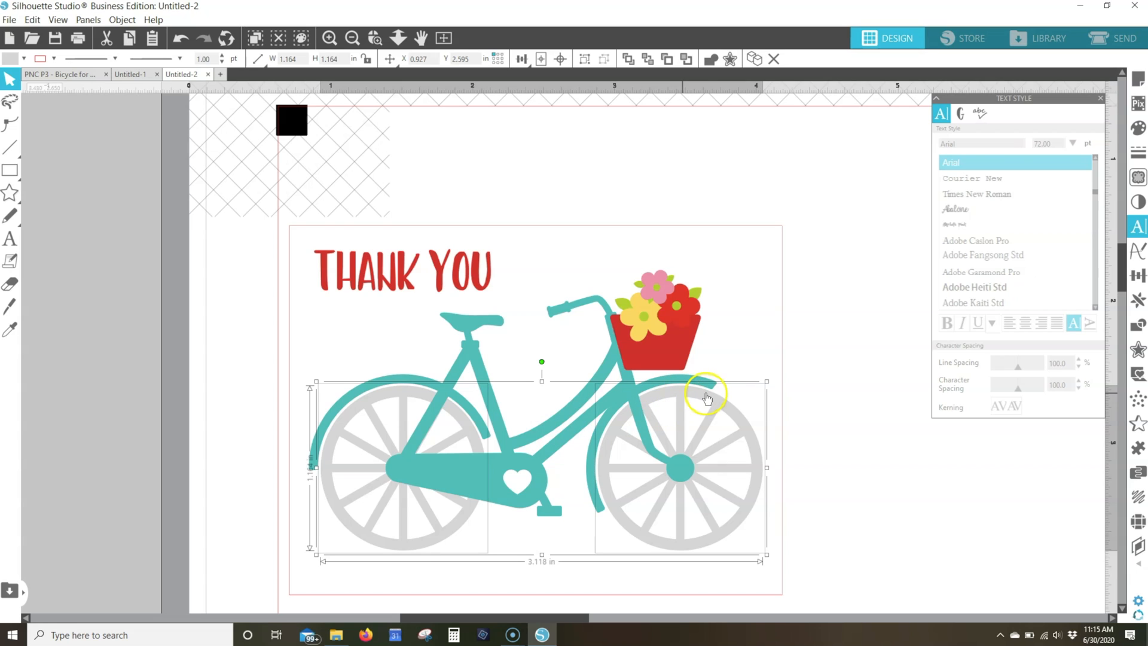
pyautogui.click(1139, 128)
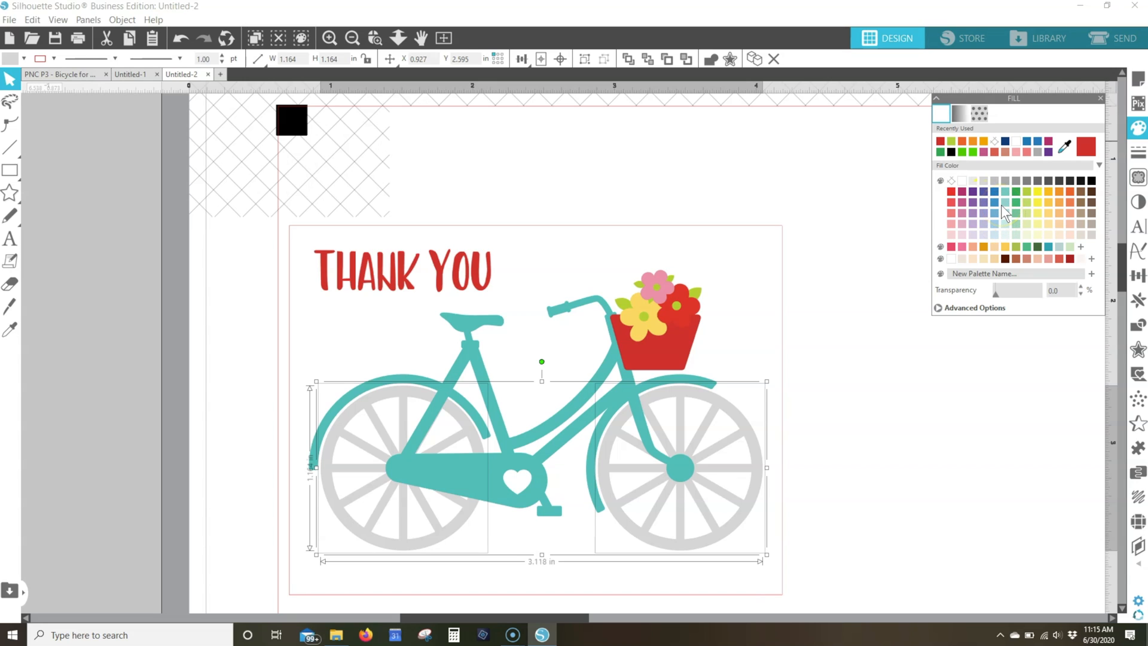
pyautogui.click(1044, 181)
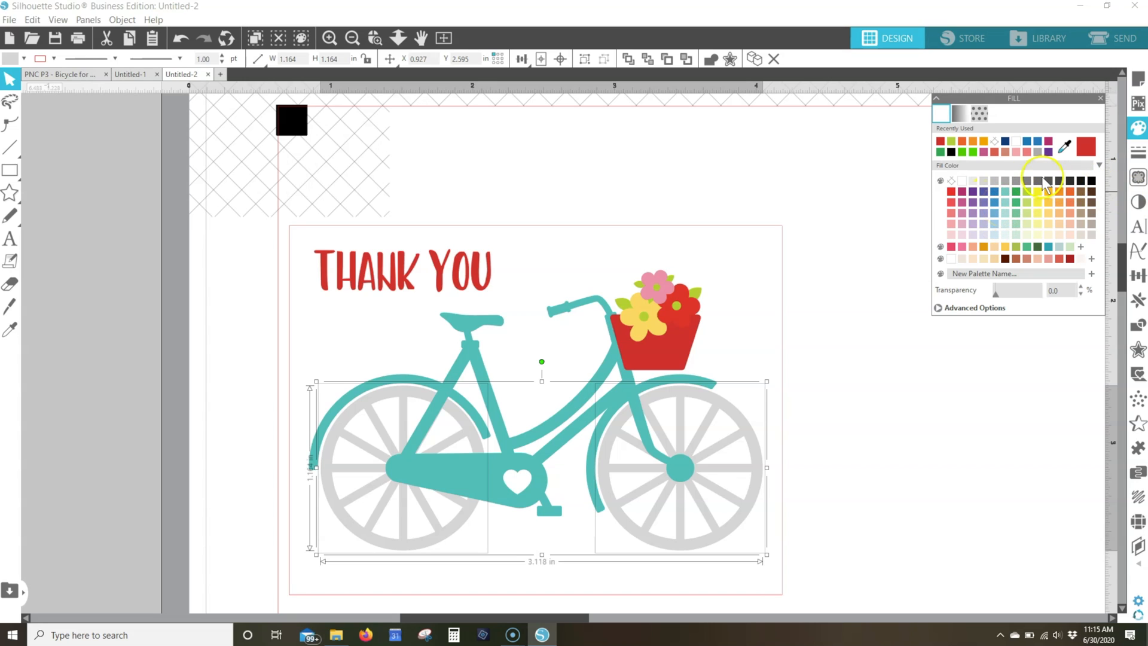
pyautogui.click(1005, 180)
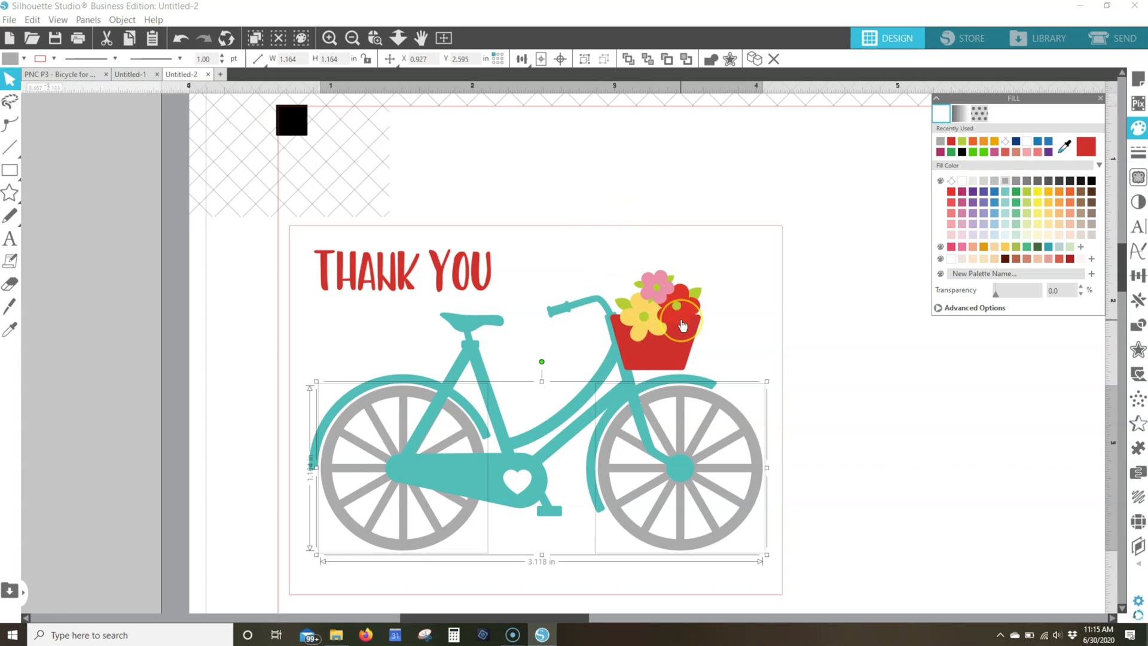
# Separate the grouped flowers, and recolour the red flower light pink and the topmost pink flower coral
pyautogui.click(682, 325)
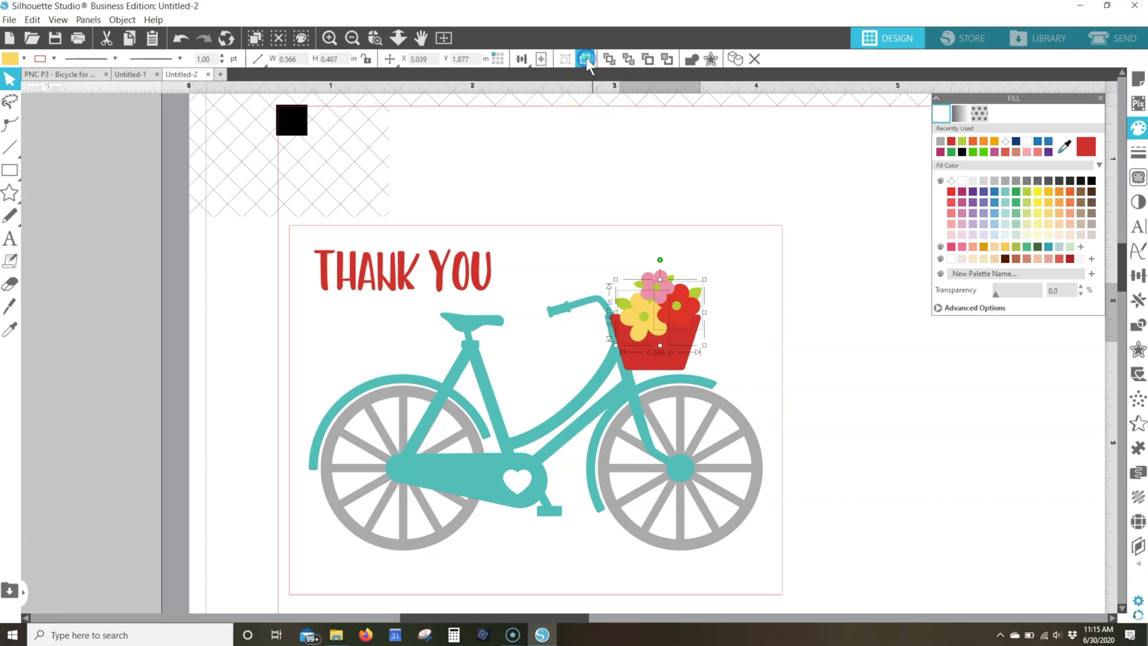
pyautogui.click(718, 300)
pyautogui.click(680, 320)
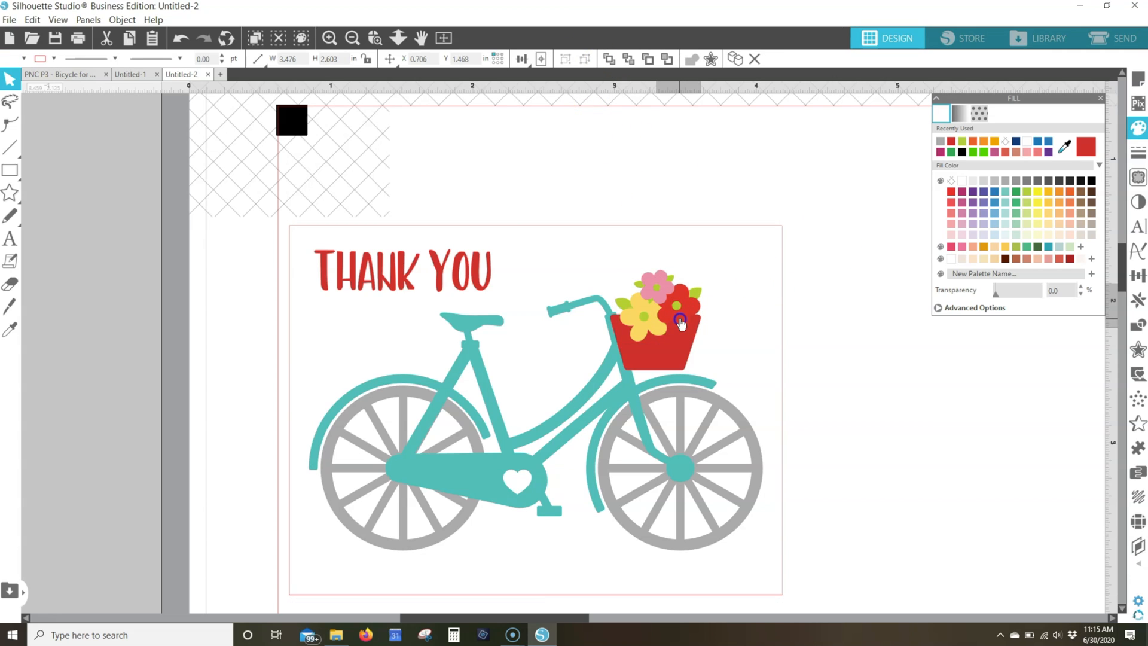
pyautogui.click(1017, 152)
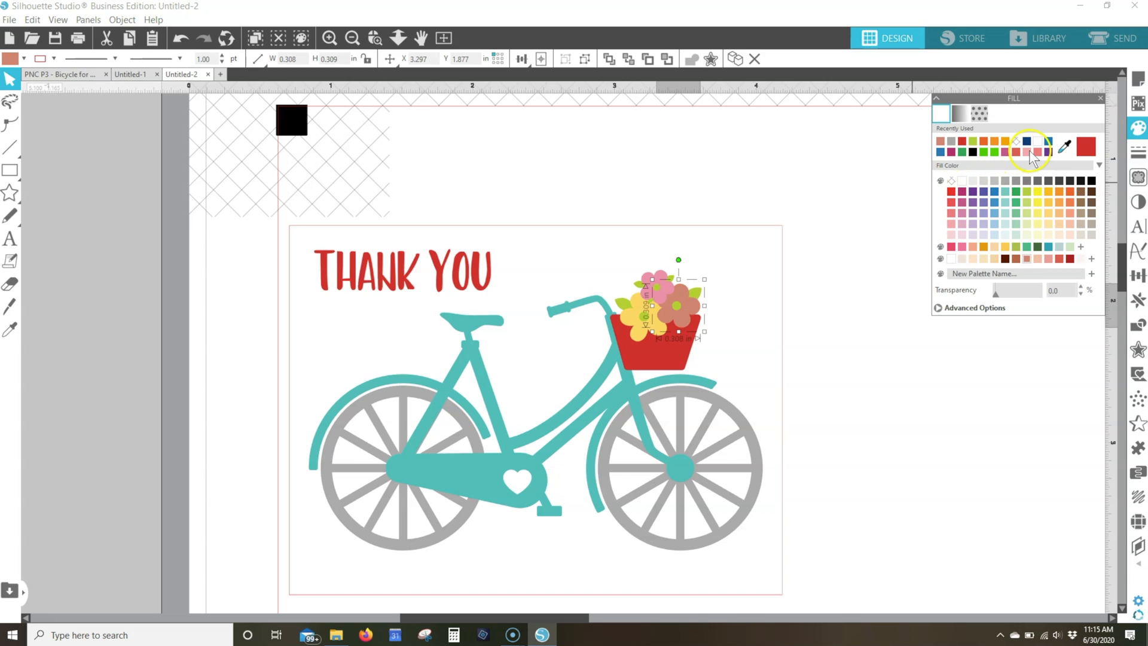
pyautogui.click(951, 212)
pyautogui.click(949, 224)
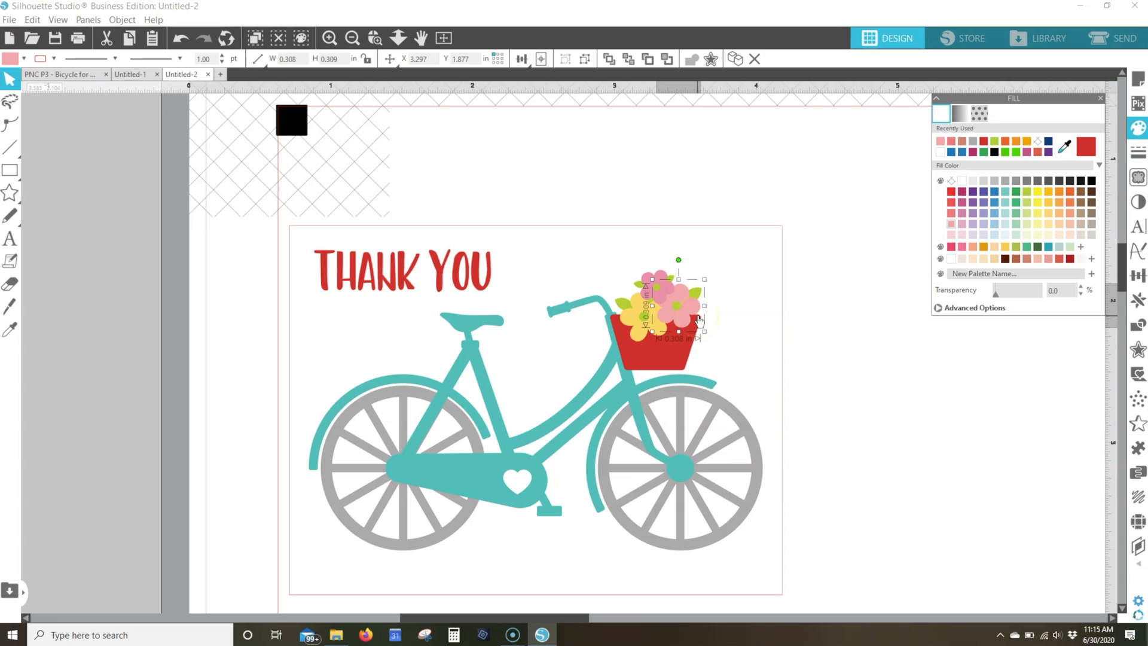
pyautogui.click(659, 280)
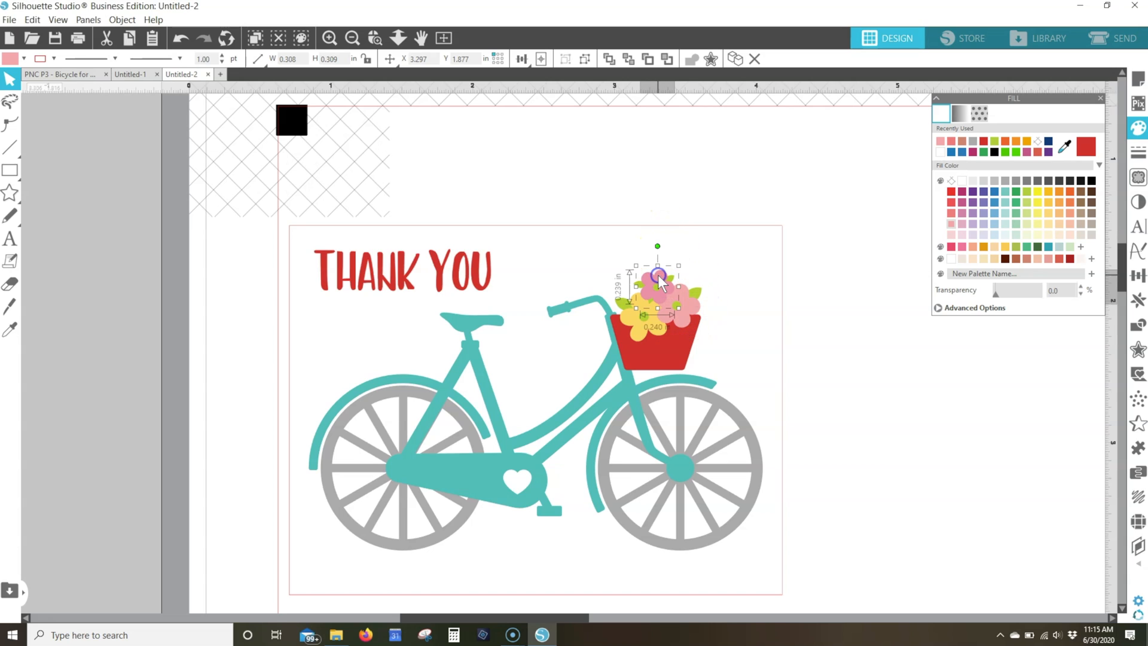
pyautogui.click(951, 213)
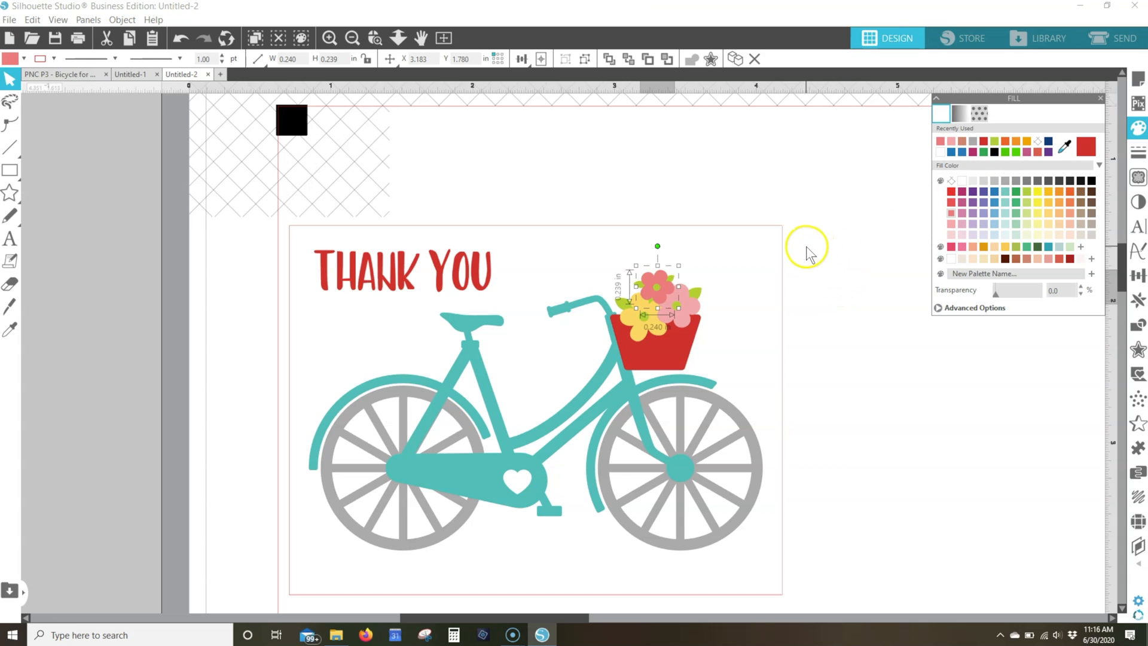
# Move the panel frame together with the "Thank you" text up about 0.13 in, leaving the bicycle in place
pyautogui.scroll(-2, 808, 247)
pyautogui.click(397, 37)
pyautogui.moveTo(510, 361); pyautogui.dragTo(519, 318)
pyautogui.click(775, 335)
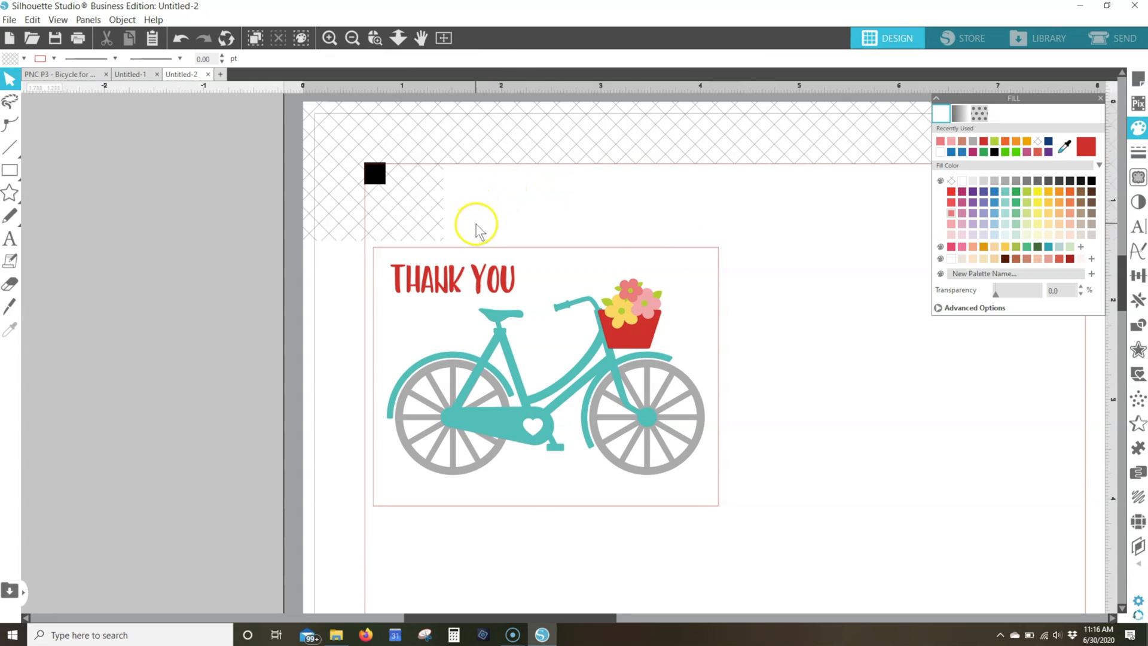
pyautogui.click(493, 264)
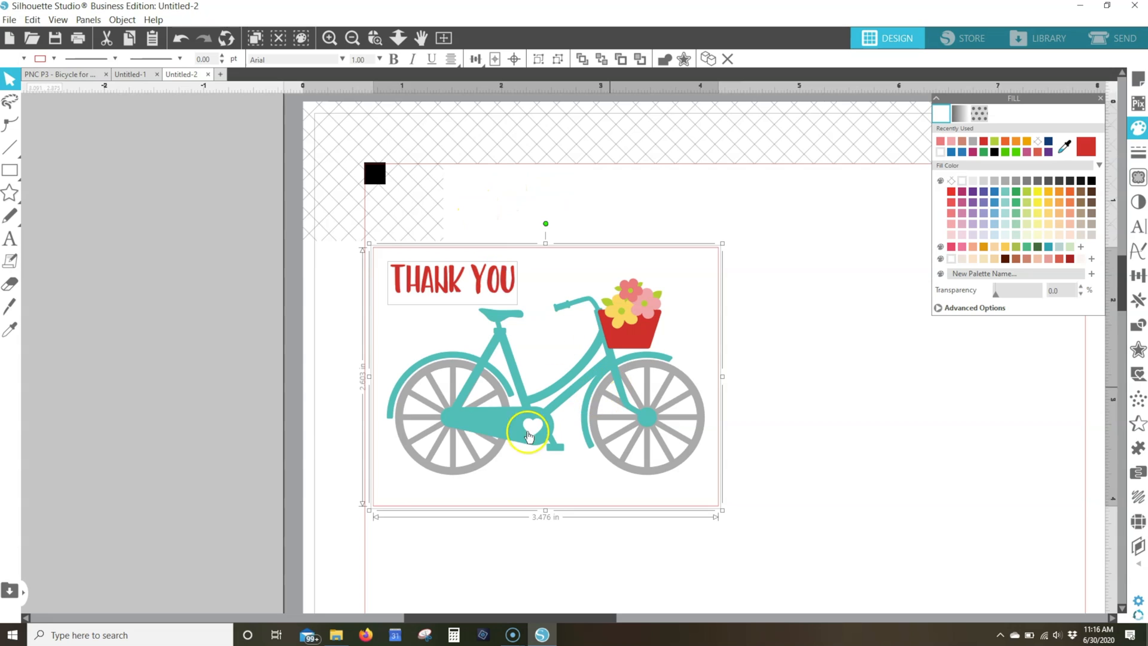
pyautogui.press('Up')
pyautogui.press('Up')
pyautogui.press('Up')
pyautogui.press('Up')
pyautogui.press('Up')
pyautogui.press('Up')
pyautogui.press('Up')
pyautogui.press('Up')
pyautogui.press('Up')
pyautogui.press('Up')
pyautogui.press('Up')
pyautogui.press('Up')
pyautogui.press('Up')
pyautogui.press('Up')
pyautogui.press('Up')
pyautogui.press('Up')
pyautogui.press('Up')
pyautogui.press('Up')
pyautogui.press('Up')
pyautogui.press('Up')
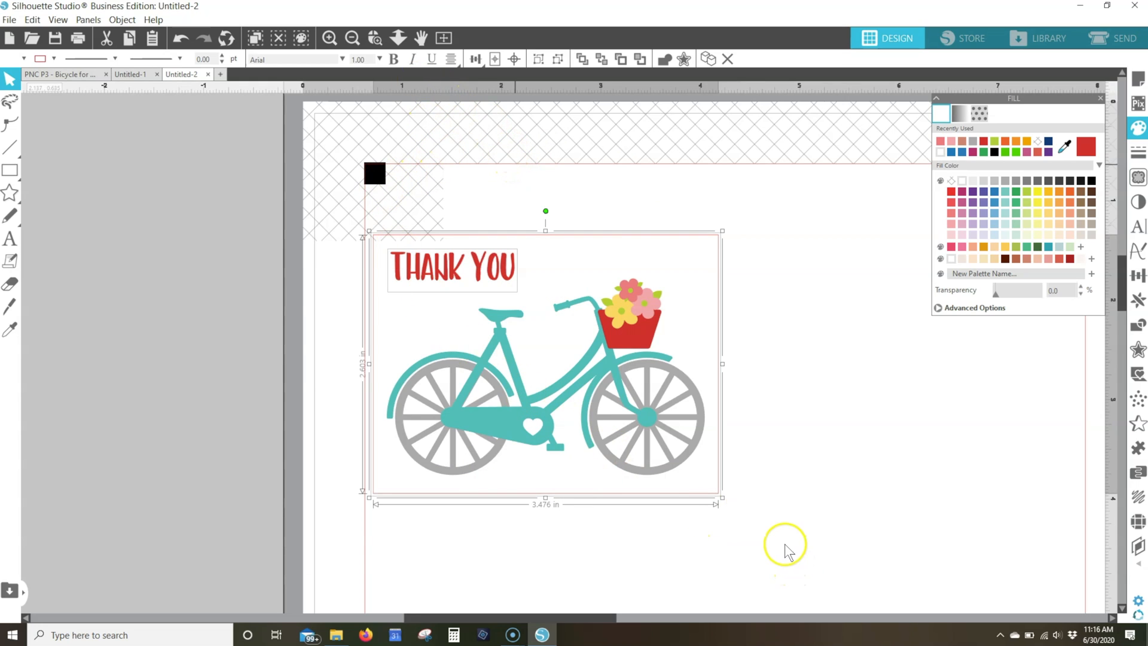
pyautogui.click(350, 190)
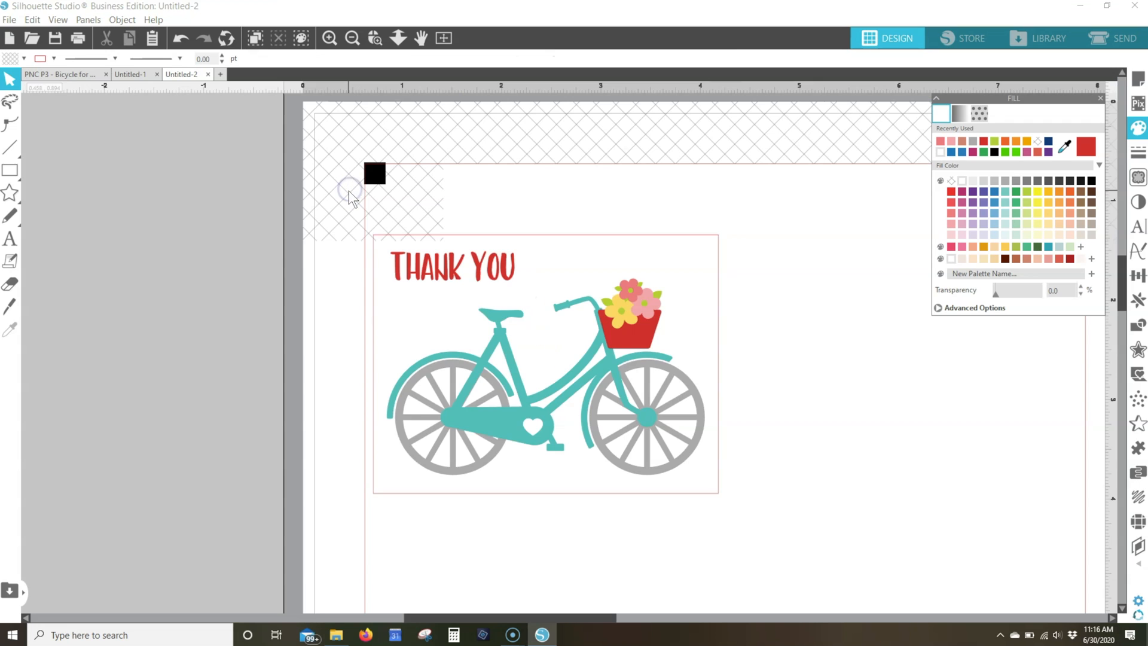
# Group all parts of the "Thank you" panel and move it down and slightly right to X 0.742, Y 1.468 in
pyautogui.moveTo(349, 190); pyautogui.dragTo(820, 594)
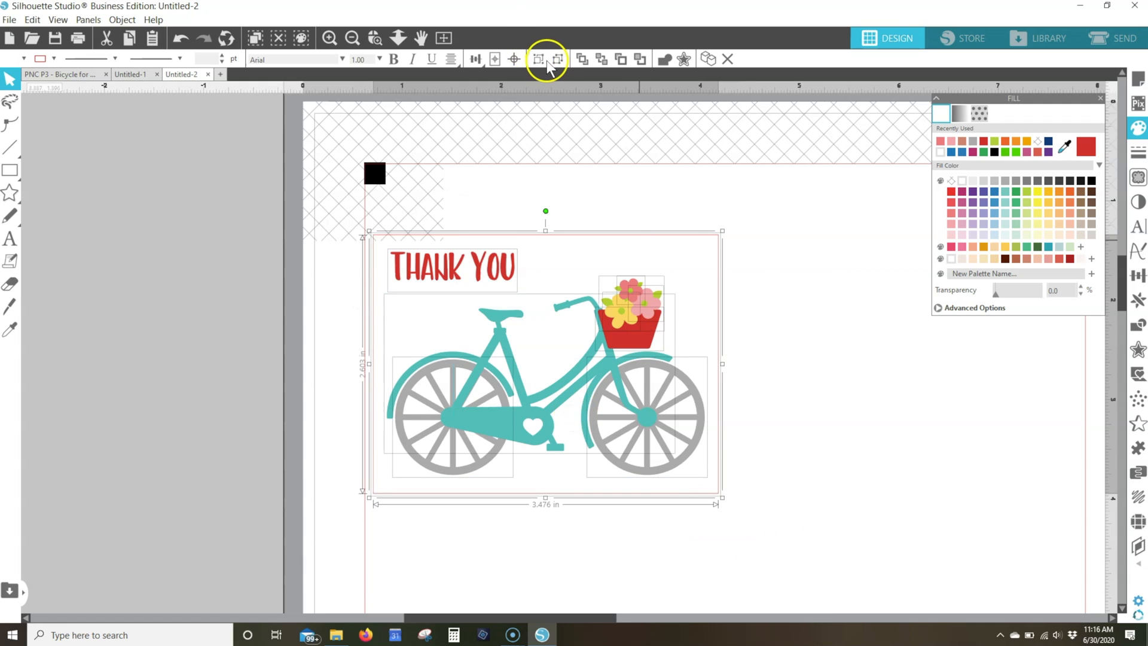
pyautogui.click(539, 59)
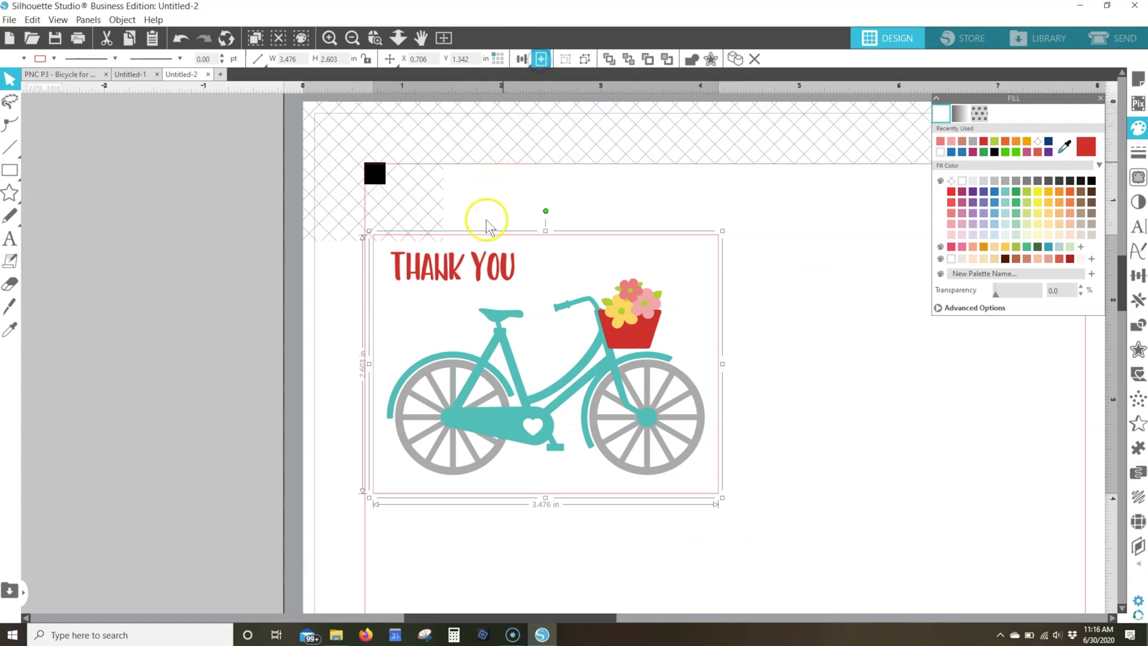
pyautogui.moveTo(485, 277); pyautogui.dragTo(486, 289)
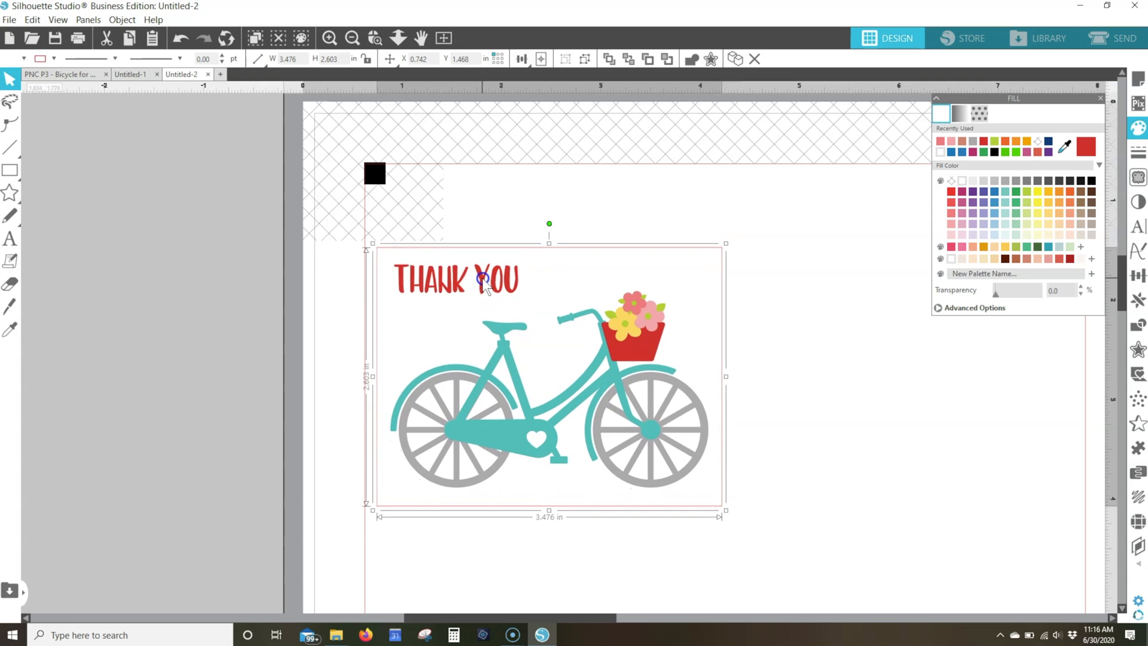
# Duplicate the "Thank you" panel to the right and nudge the copy to leave a gap of about 0.13 in
pyautogui.click(443, 37)
pyautogui.click(666, 240)
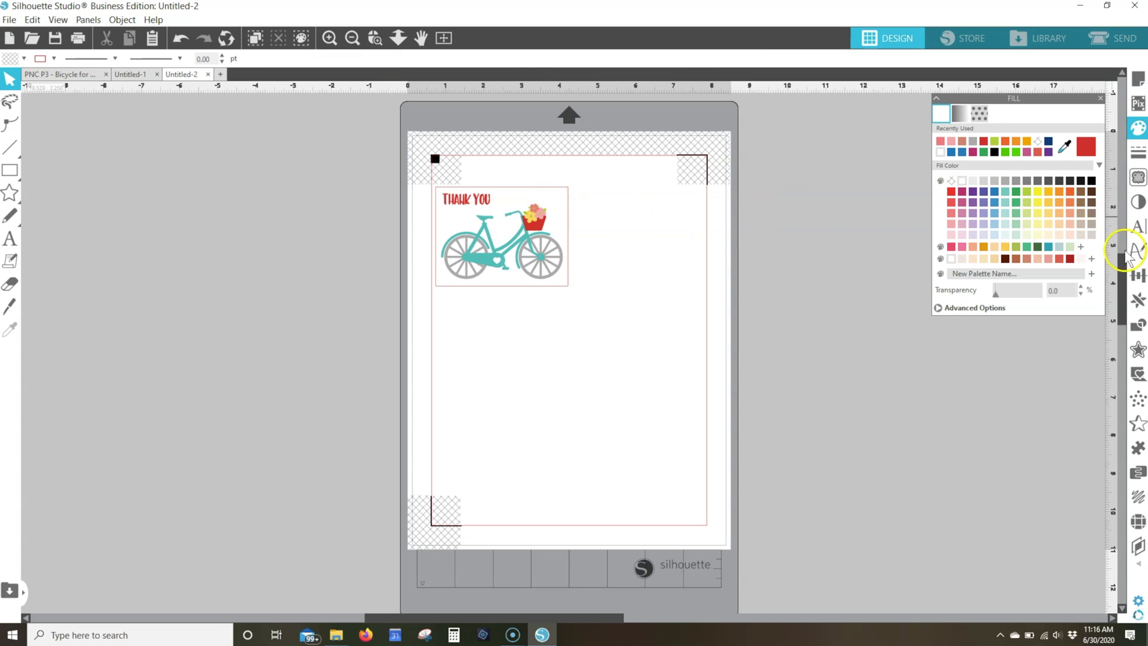
pyautogui.click(1139, 301)
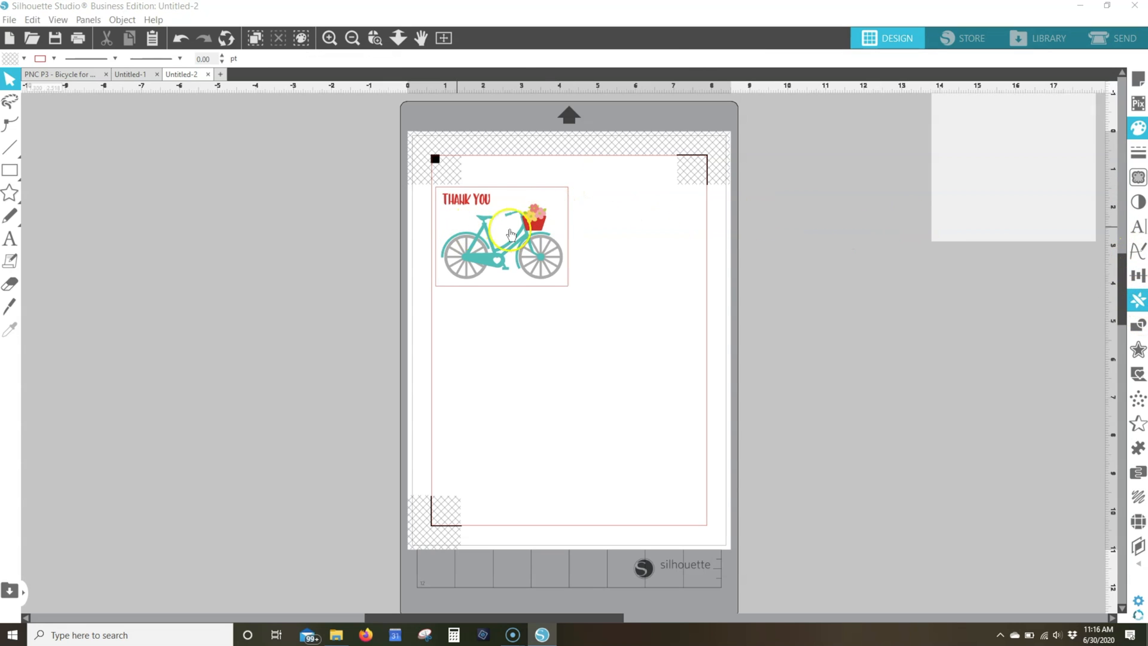
pyautogui.click(531, 232)
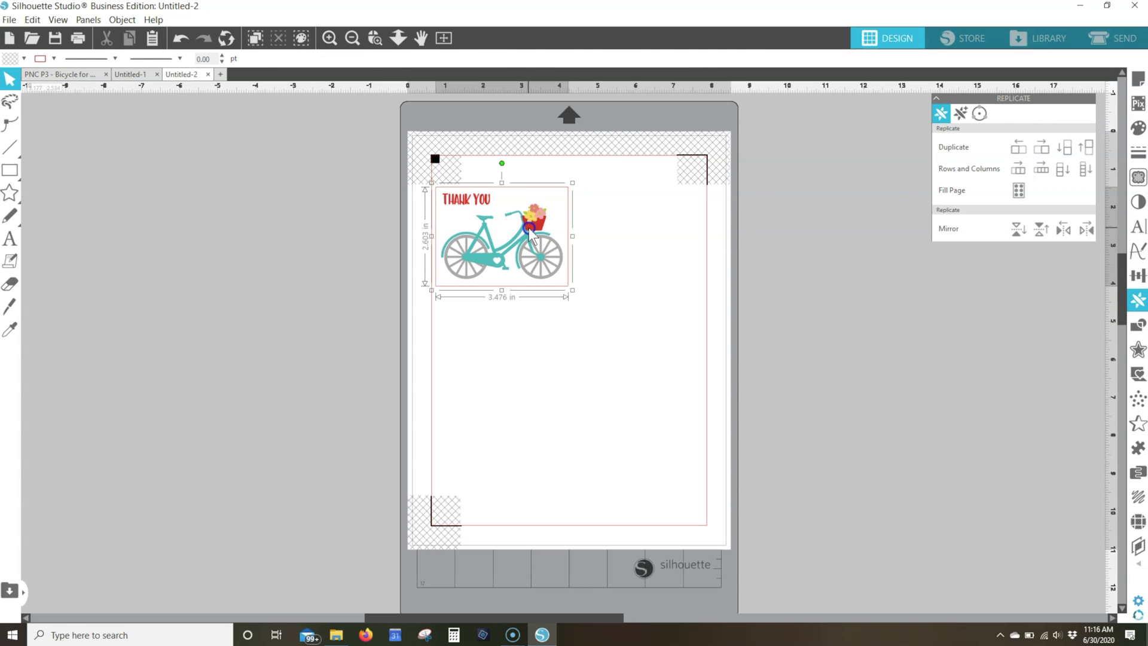
pyautogui.click(1040, 147)
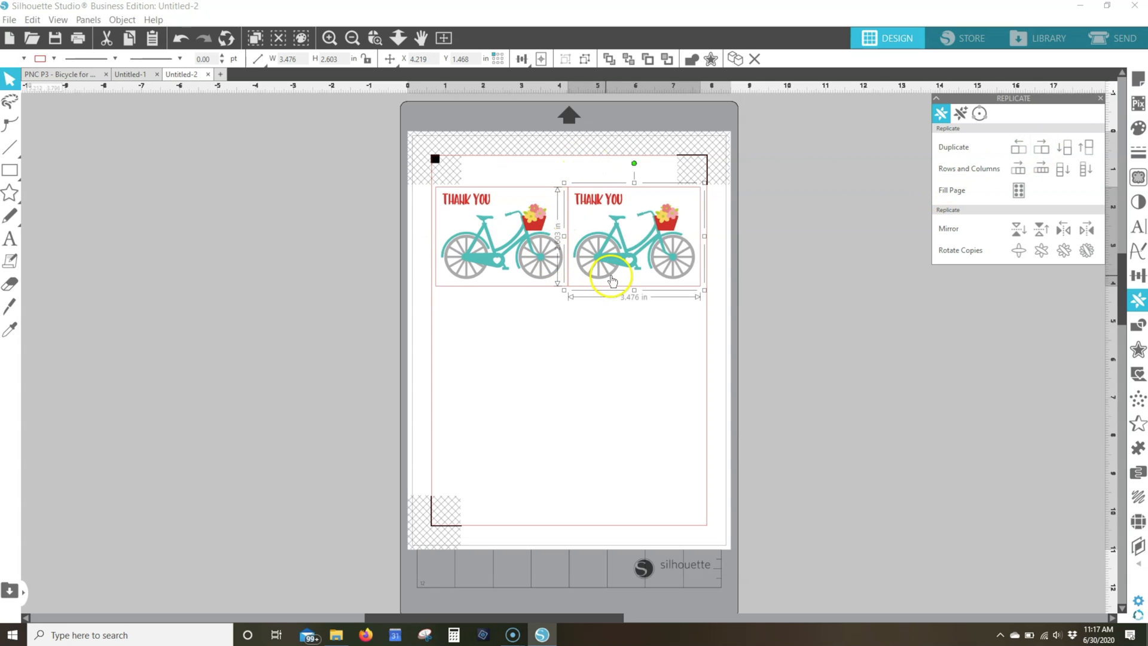
pyautogui.press('Right')
# Replicate the row of two panels downward into three rows, and move the lowest row down about 0.25 in
pyautogui.moveTo(547, 168); pyautogui.dragTo(624, 234)
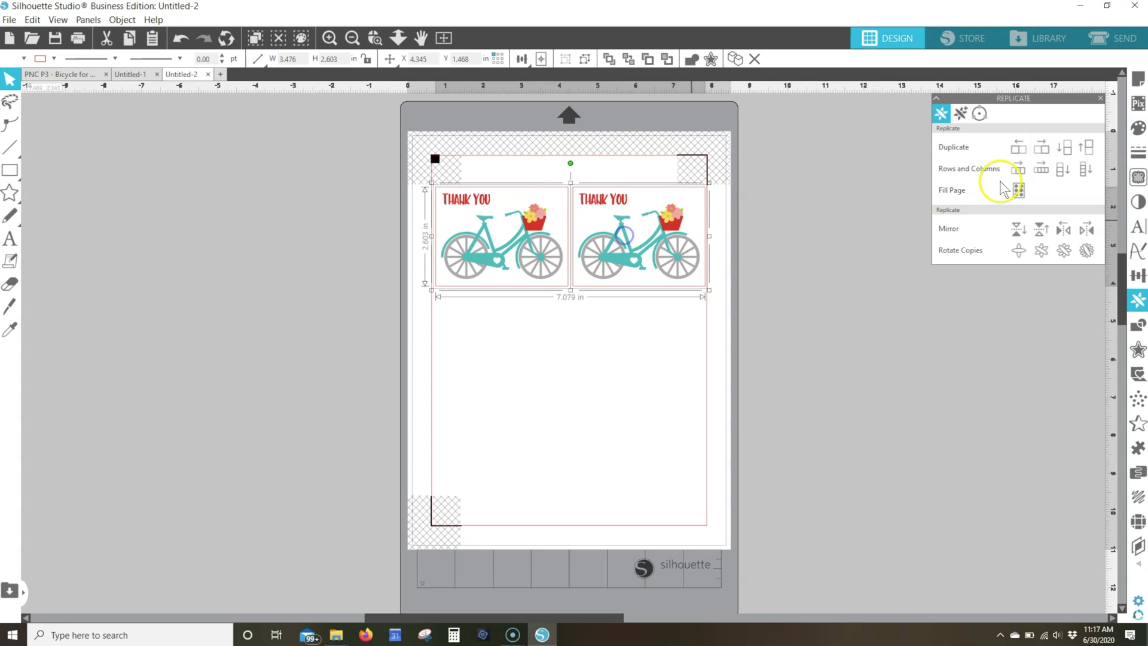
pyautogui.click(1062, 171)
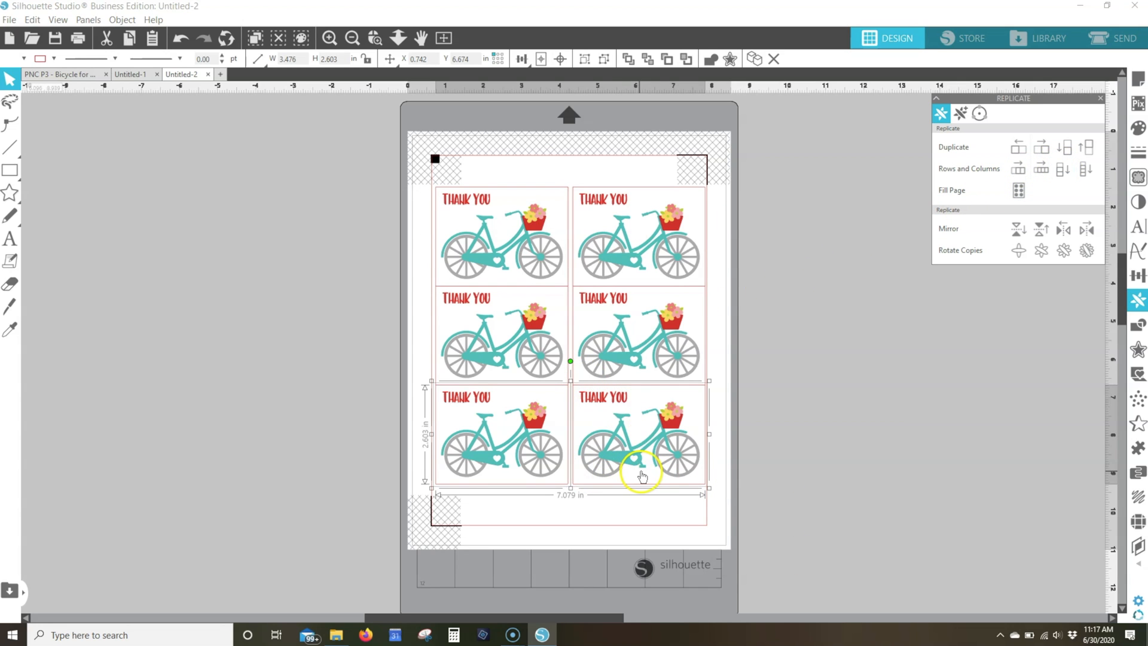
pyautogui.press('Down')
pyautogui.press('Down')
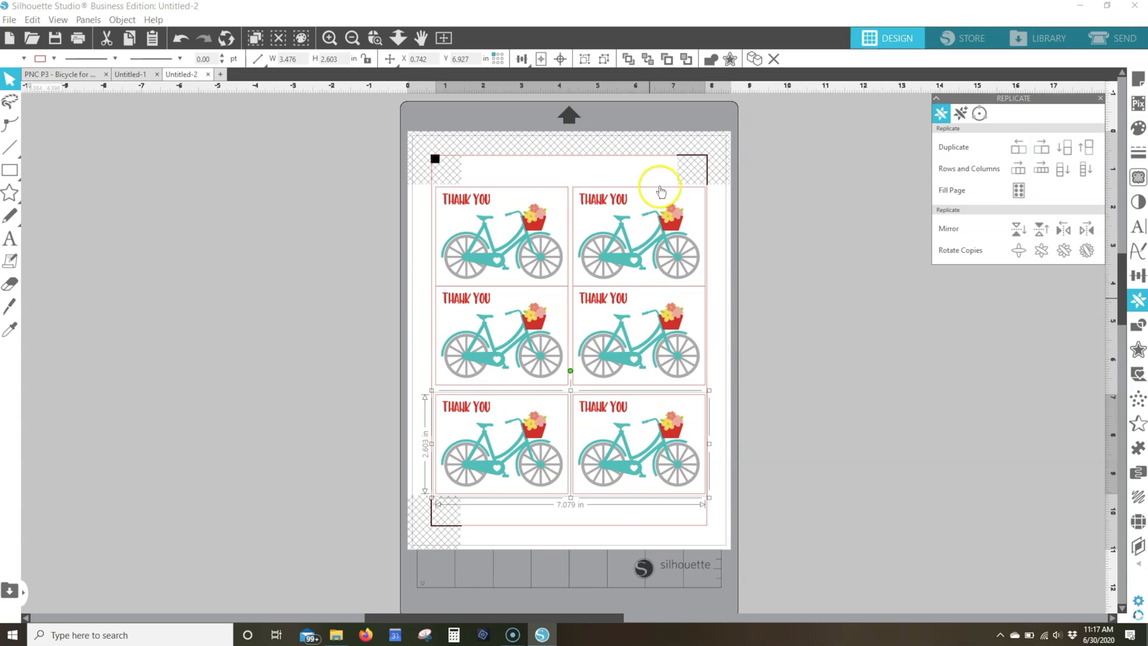
# Space the three panels in each of the two columns evenly in the vertical direction, and deselect them
pyautogui.moveTo(658, 161); pyautogui.dragTo(649, 500)
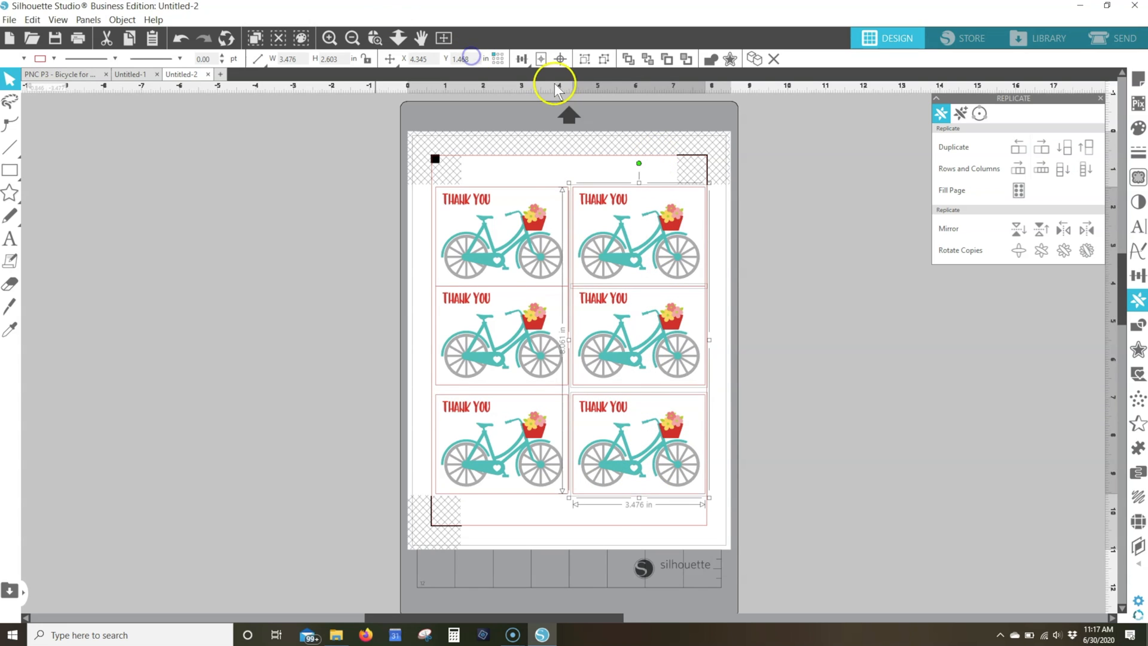
pyautogui.click(521, 58)
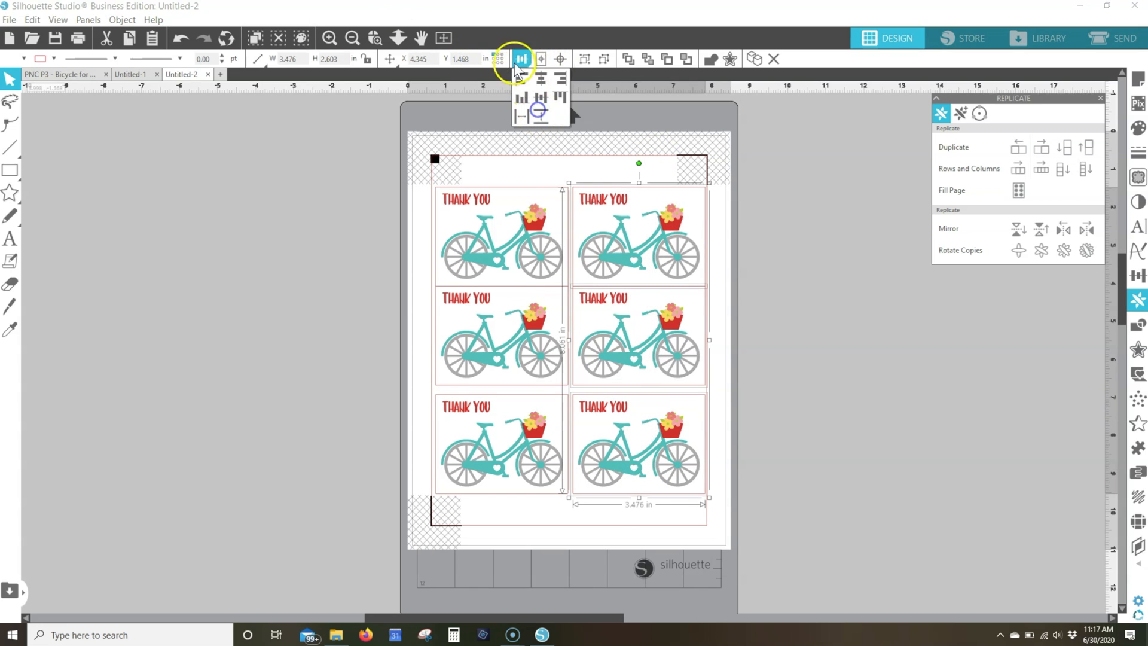
pyautogui.click(539, 113)
pyautogui.moveTo(493, 162); pyautogui.dragTo(525, 405)
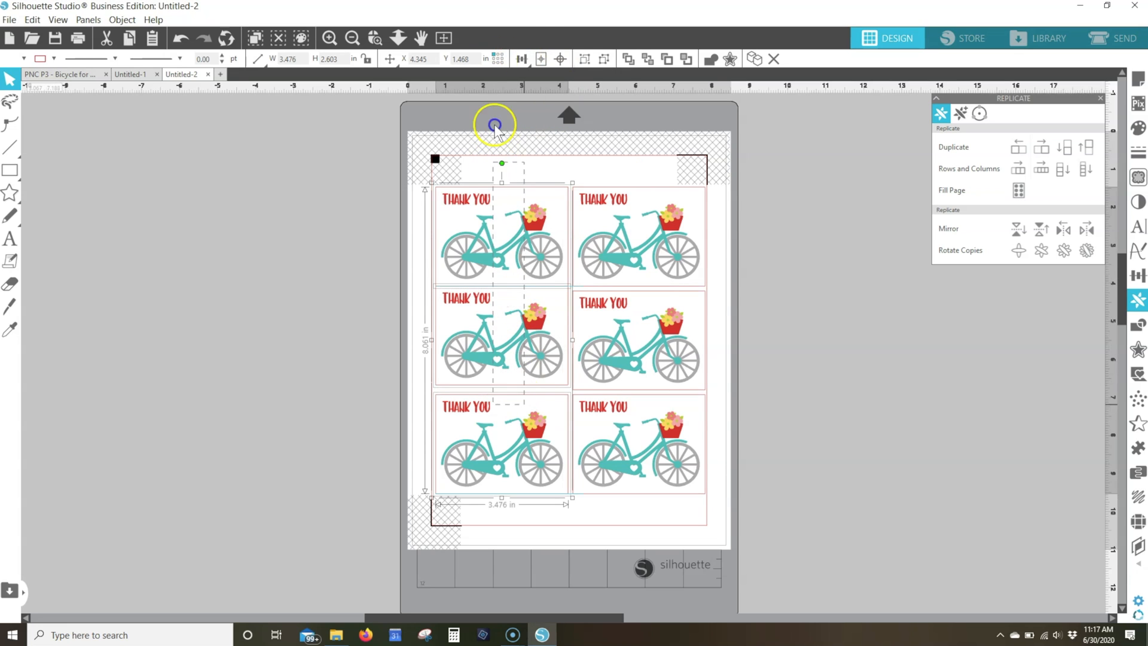
pyautogui.click(522, 59)
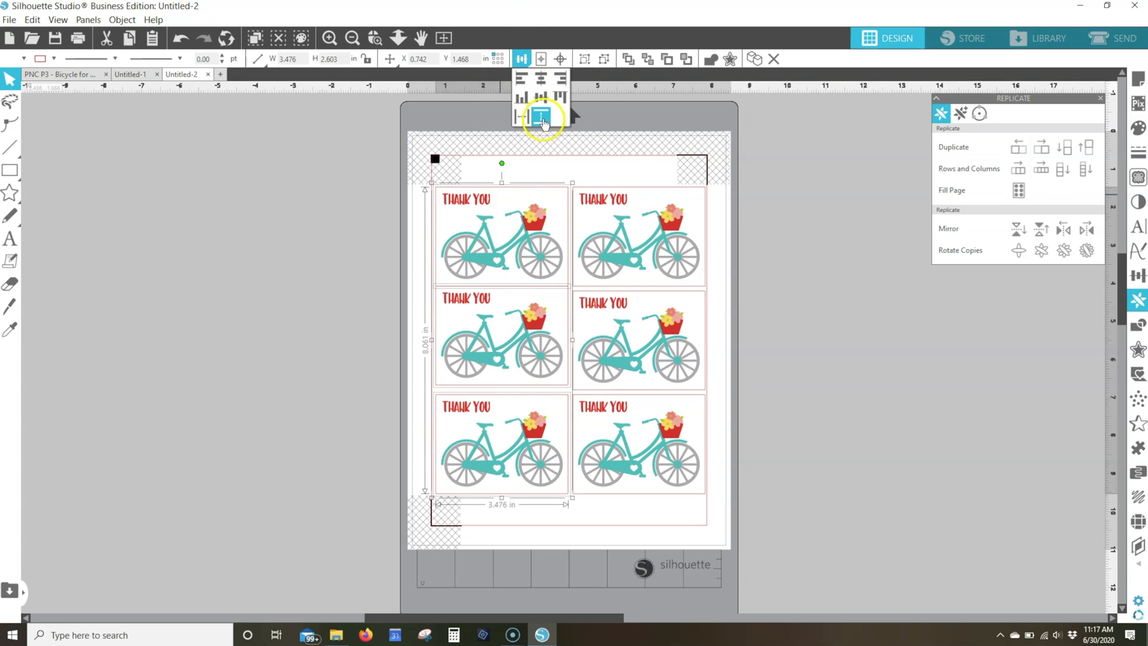
pyautogui.click(542, 119)
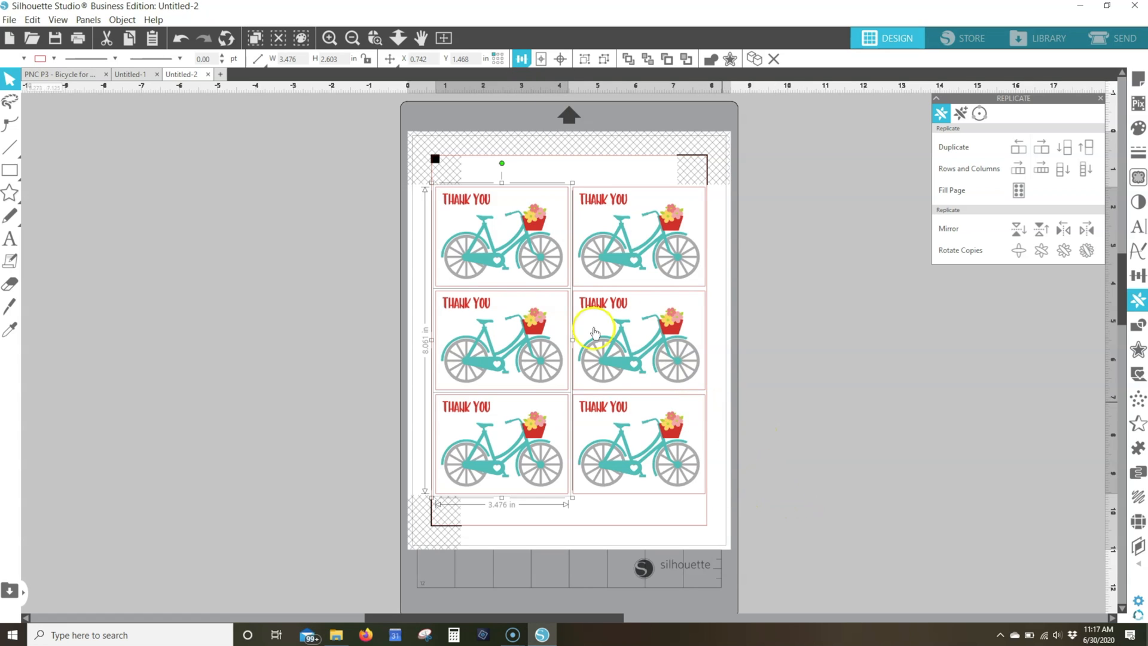
pyautogui.click(687, 144)
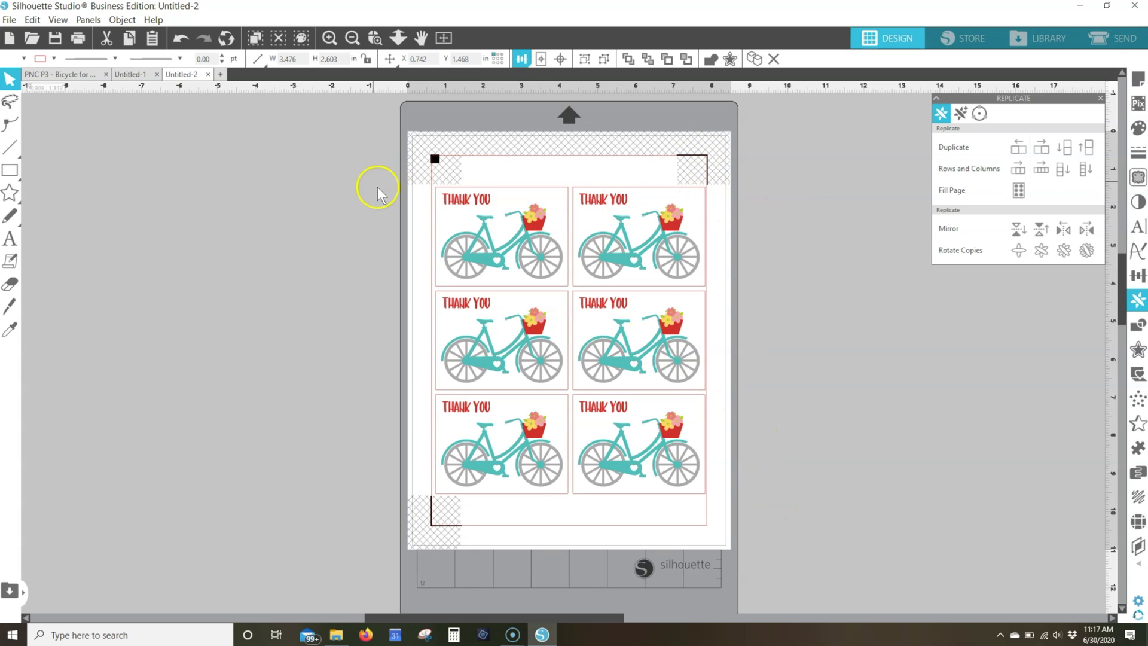
pyautogui.click(446, 505)
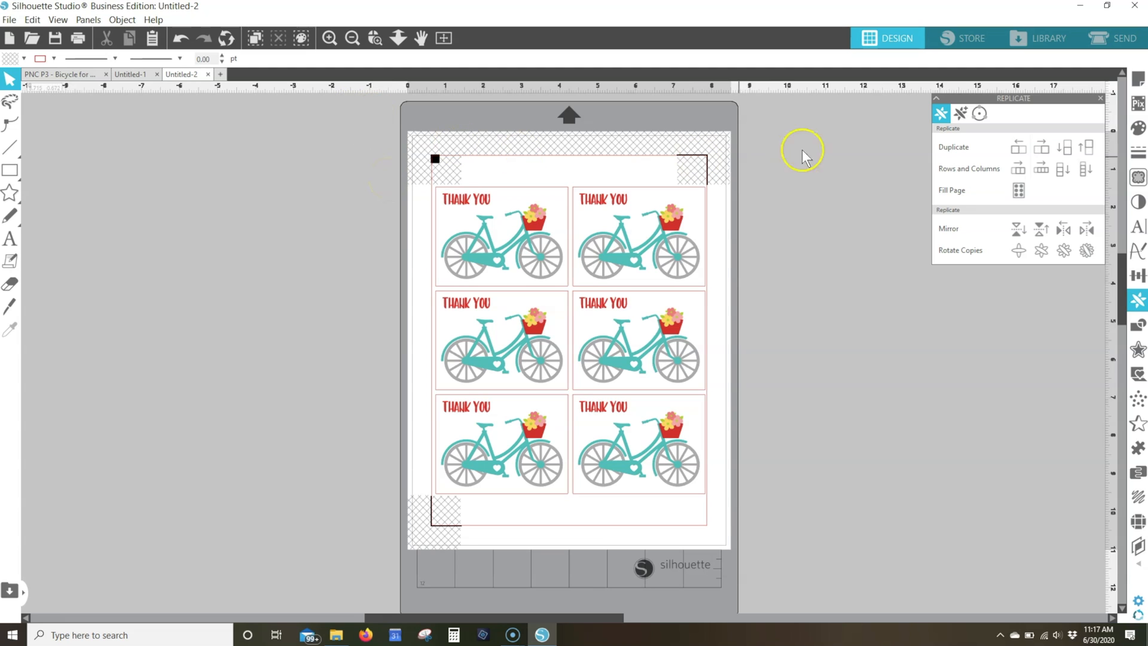
# Set all six panels to Cut Edge in the cut settings so only their outer frames are cut
pyautogui.click(1127, 39)
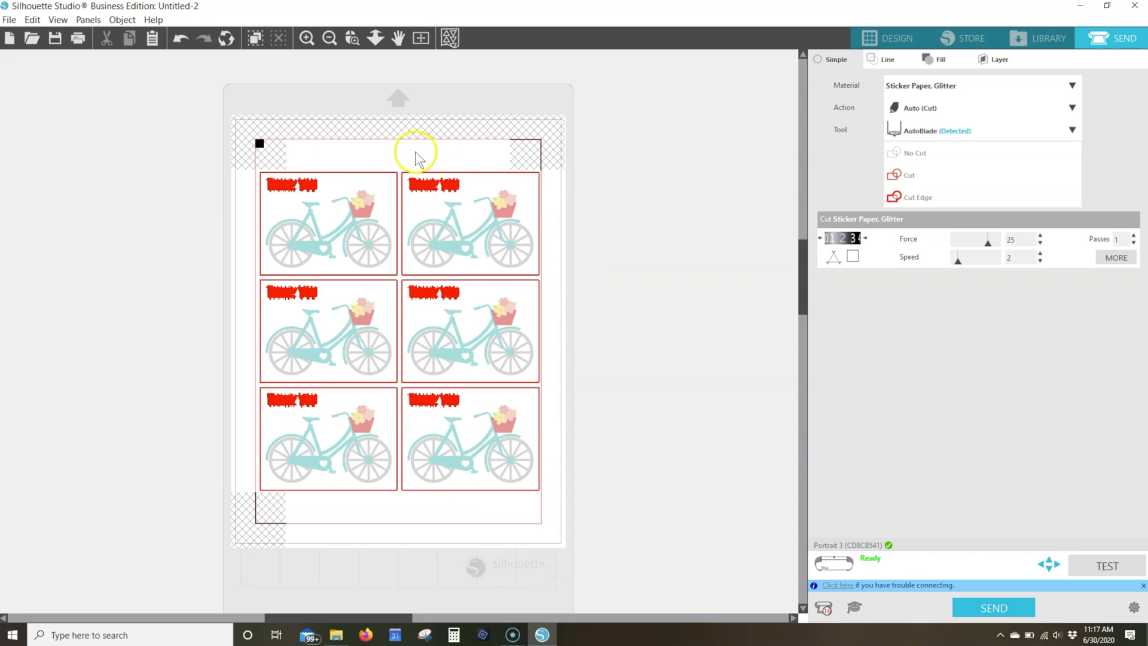
pyautogui.moveTo(229, 132); pyautogui.dragTo(633, 530)
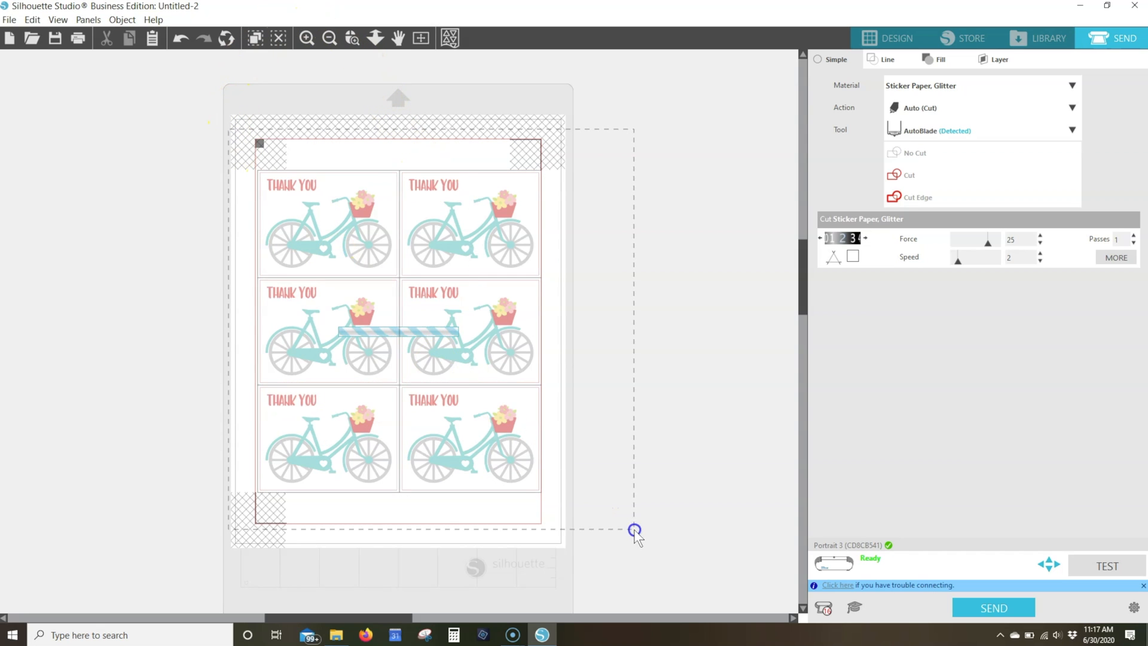
pyautogui.click(919, 198)
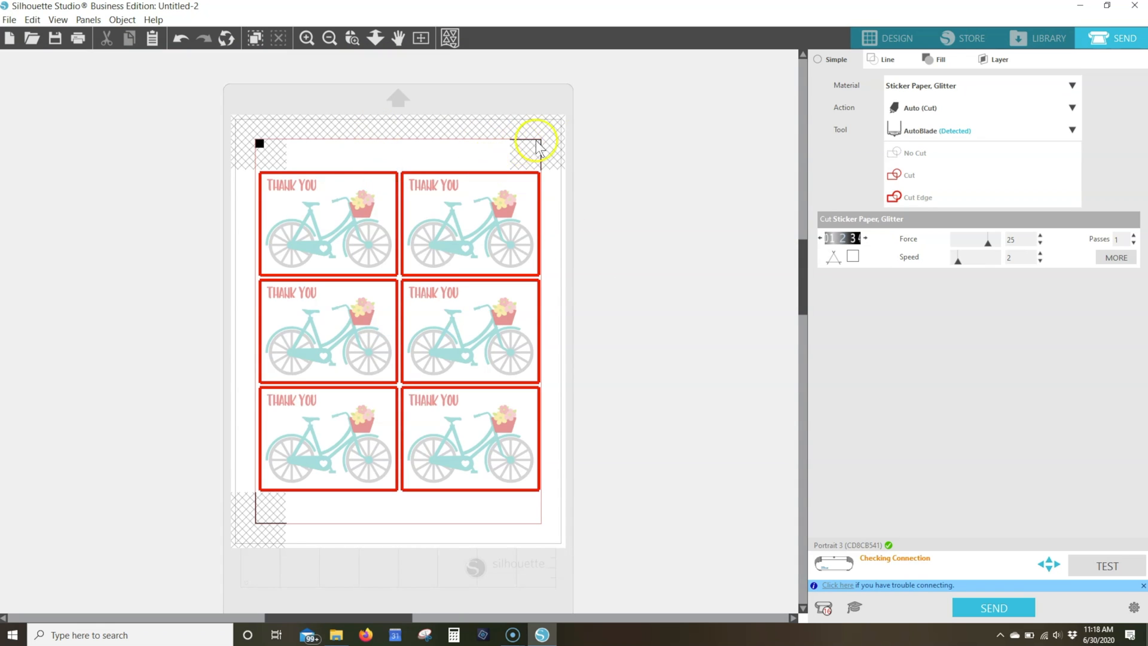
# Print one copy of the current page with its registration marks on the EPSON WF-7610 Series printer, accepting the existing printing preferences
pyautogui.click(79, 37)
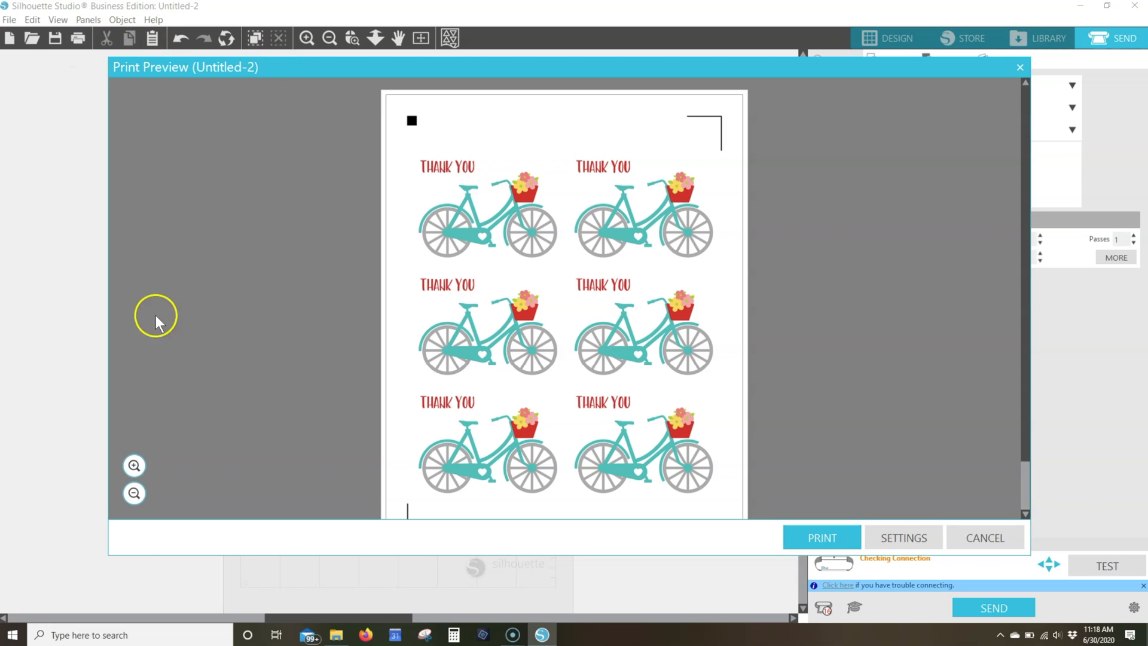
pyautogui.click(135, 495)
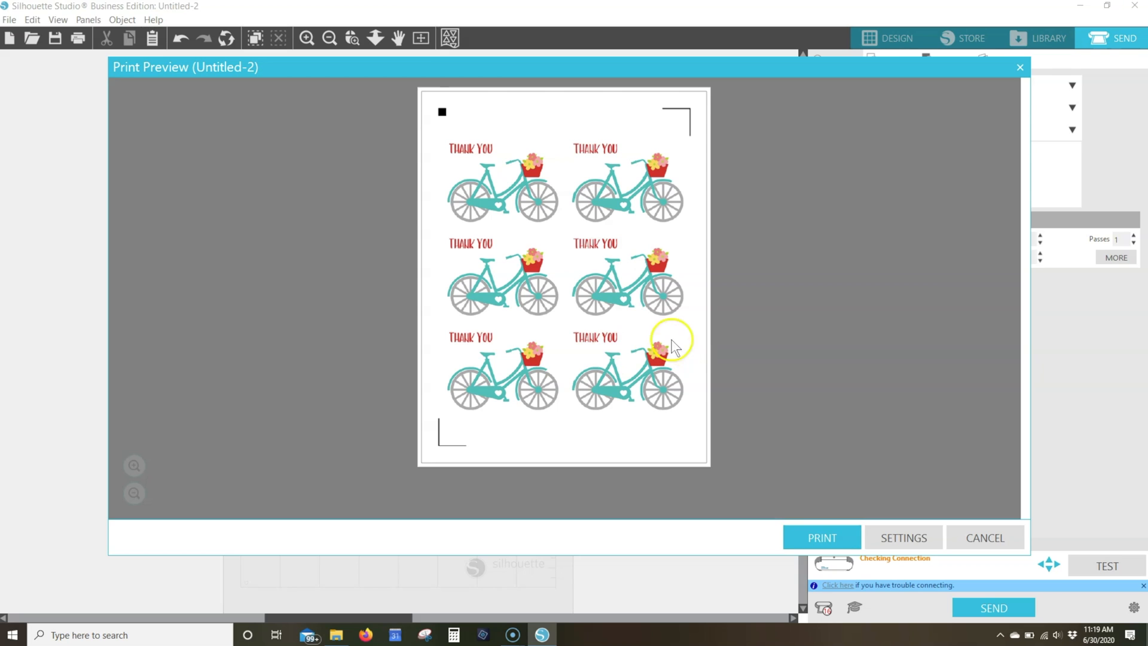
pyautogui.click(824, 540)
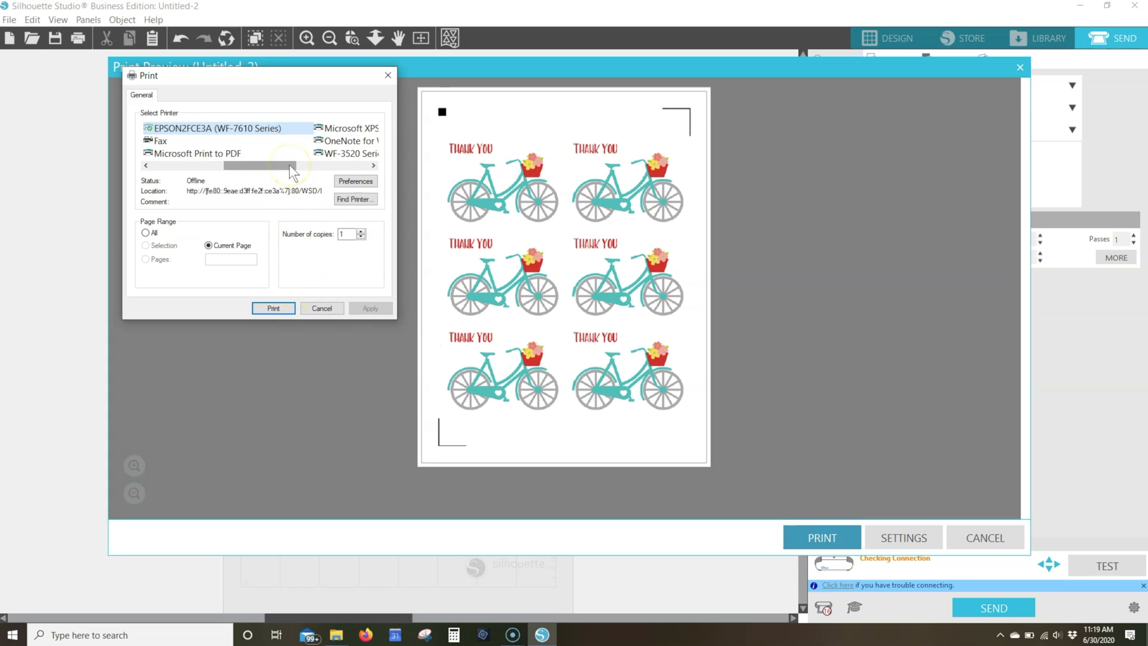
pyautogui.moveTo(291, 166)
pyautogui.mouseDown()
pyautogui.moveTo(334, 170)
pyautogui.moveTo(275, 172)
pyautogui.mouseUp()
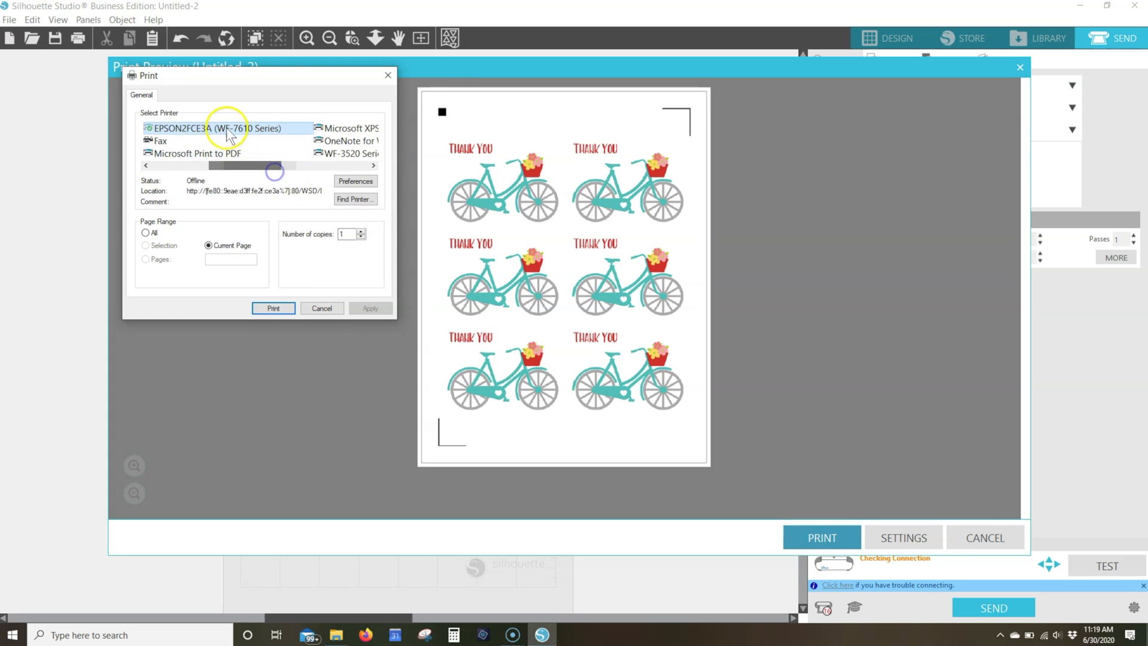
pyautogui.click(362, 182)
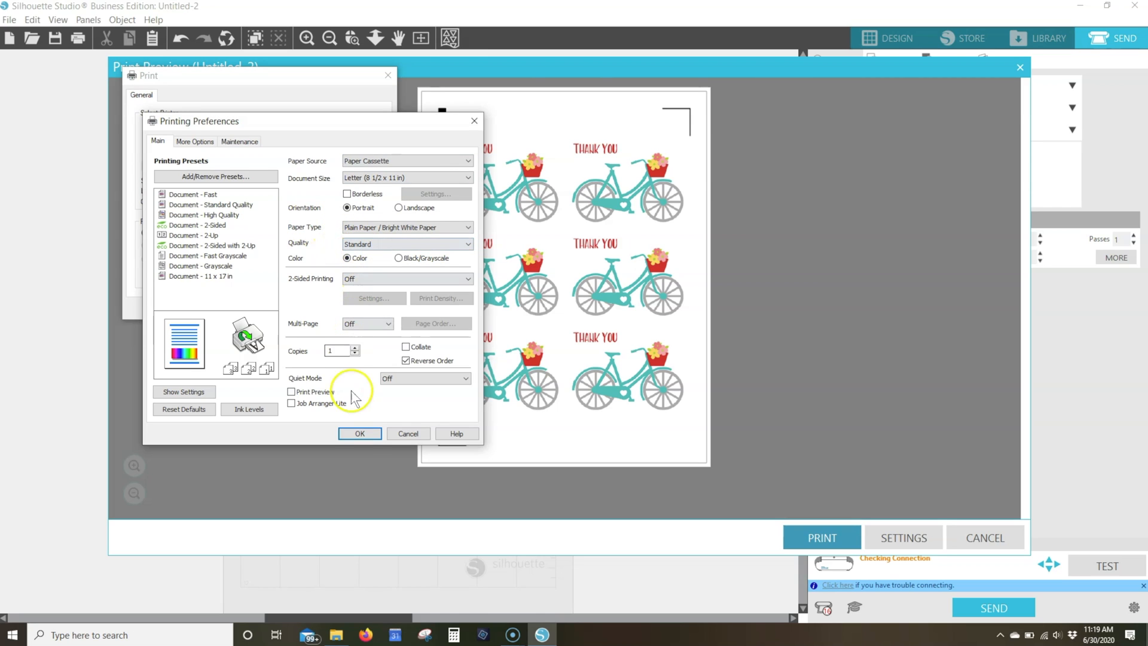
pyautogui.click(360, 433)
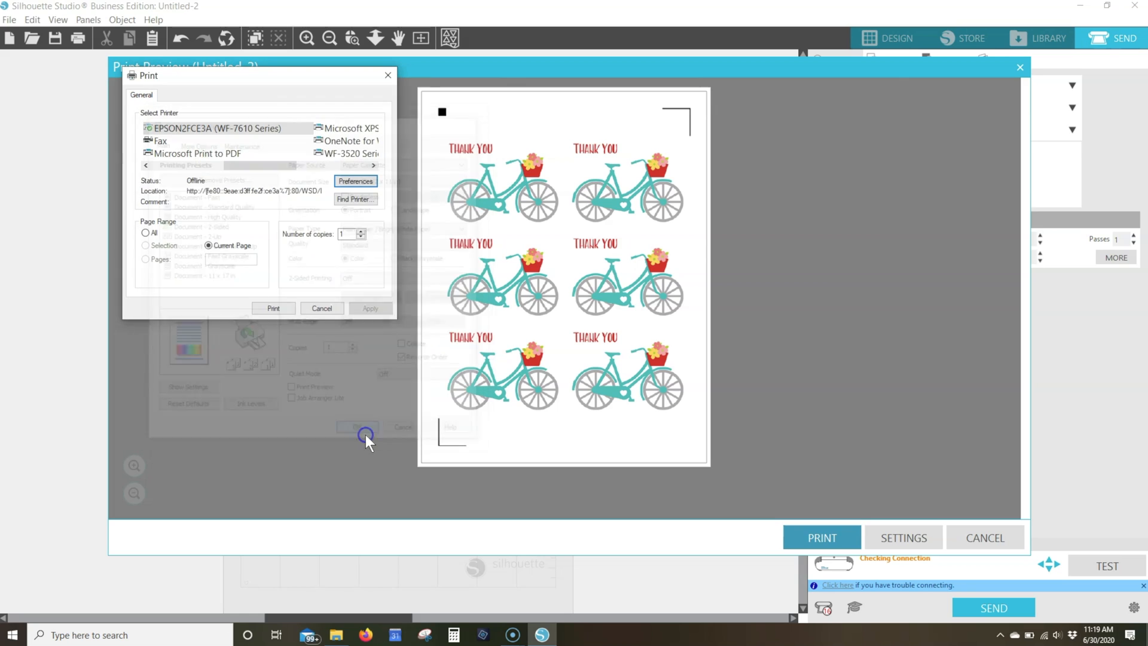
pyautogui.click(281, 309)
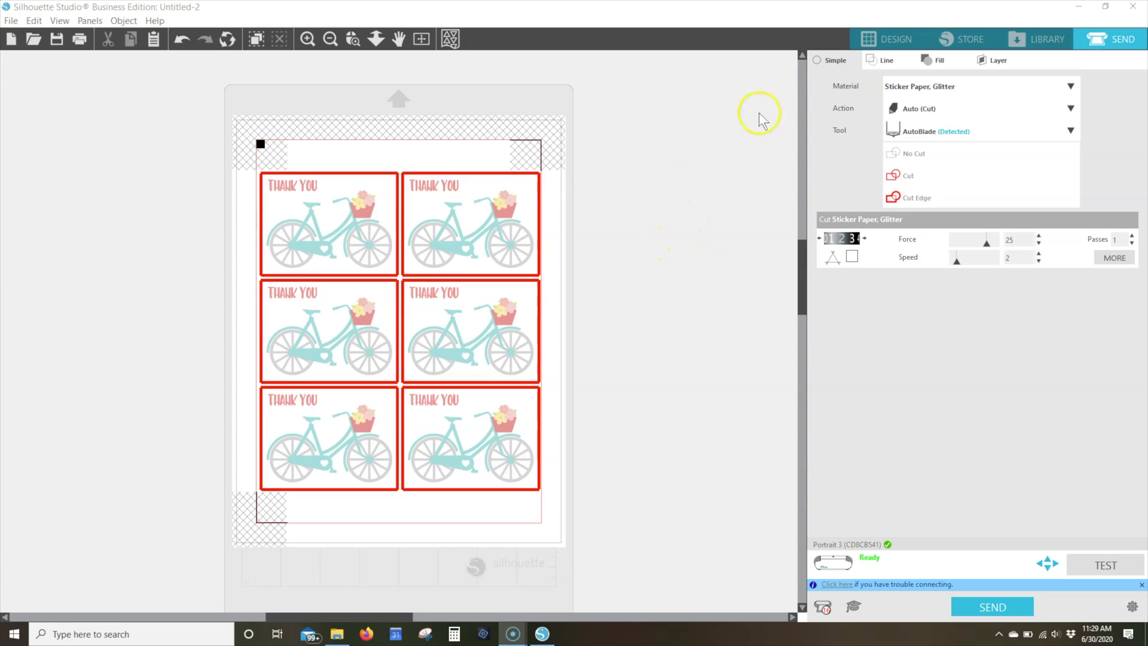
# Return to the design and place a small star about 0.49 in wide below the first column of panels, at about X 1.71, Y 9.68 in
pyautogui.click(897, 39)
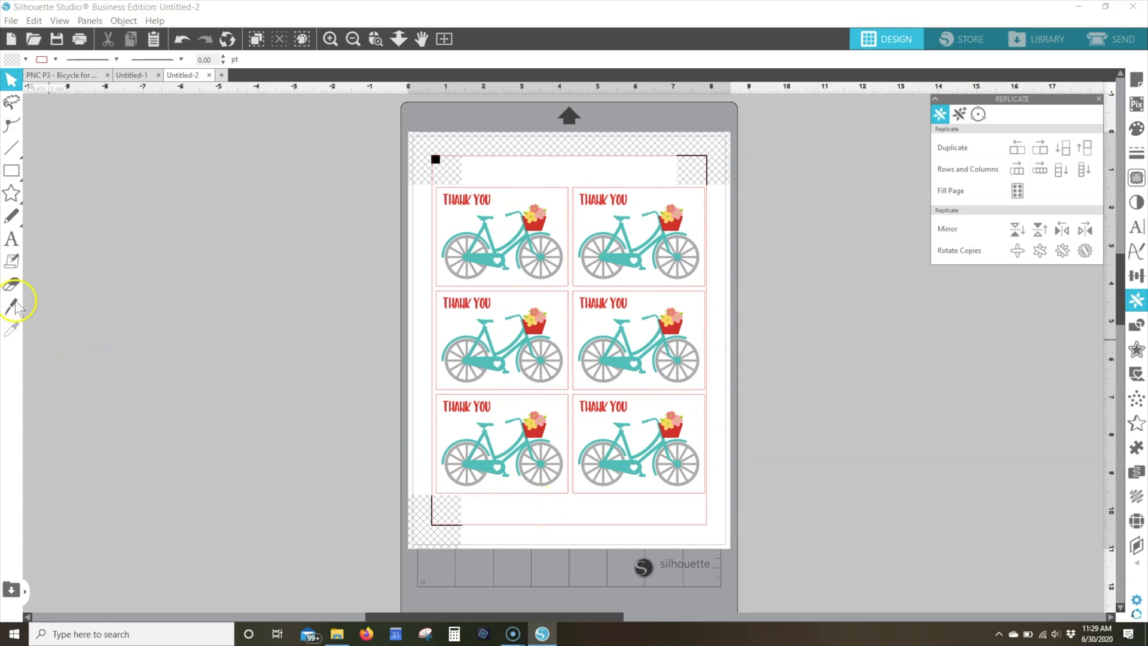
pyautogui.click(11, 193)
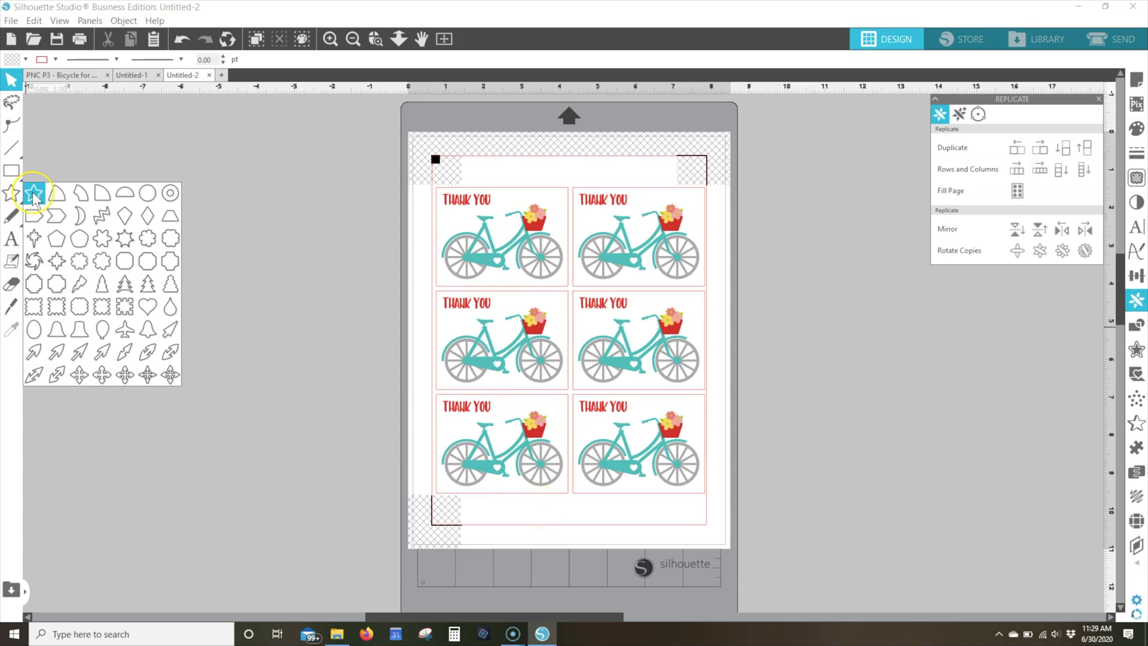
pyautogui.click(34, 193)
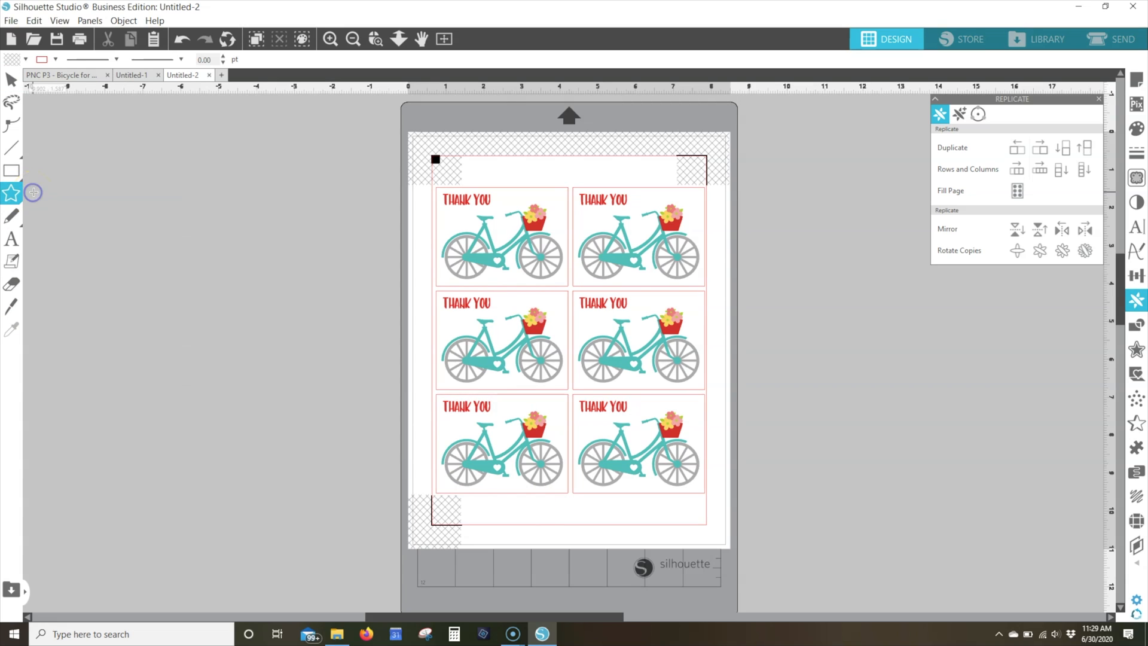
pyautogui.moveTo(484, 506); pyautogui.dragTo(490, 512)
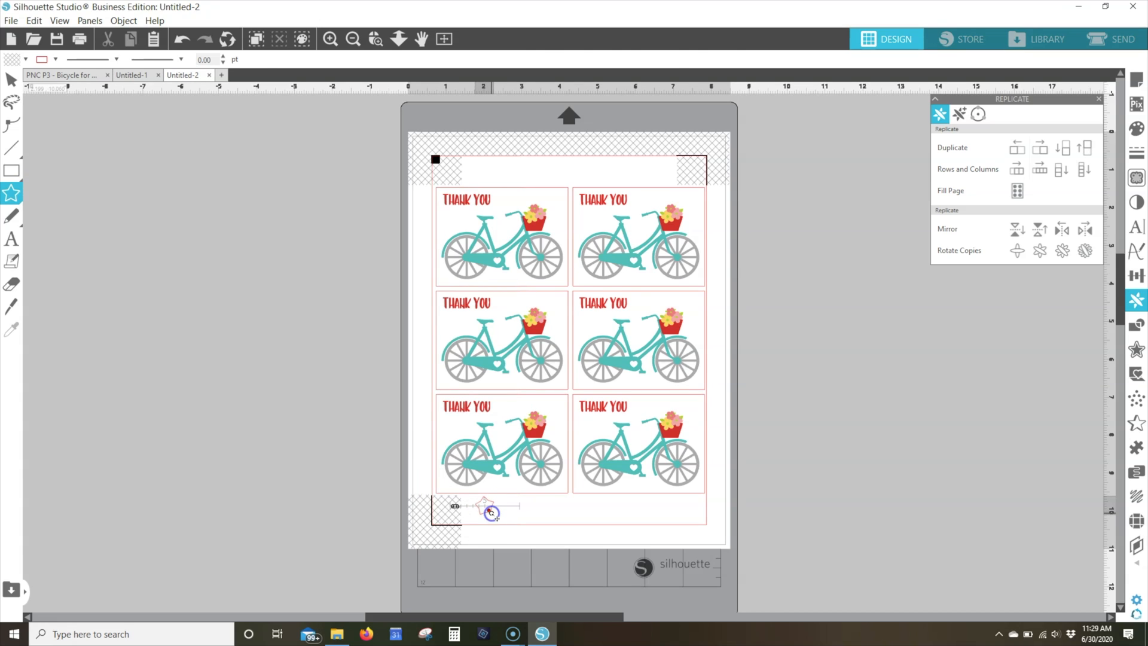
pyautogui.moveTo(490, 513); pyautogui.dragTo(482, 518)
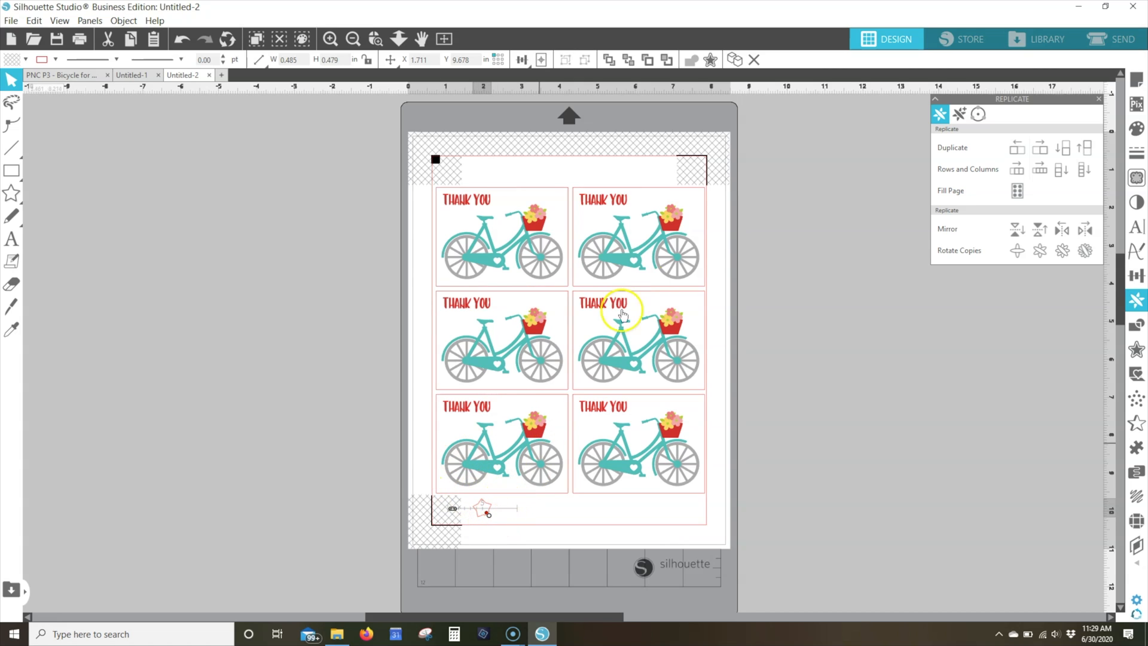
# Return to the cut settings and choose Sticker Paper, Glitter as the material
pyautogui.click(1097, 43)
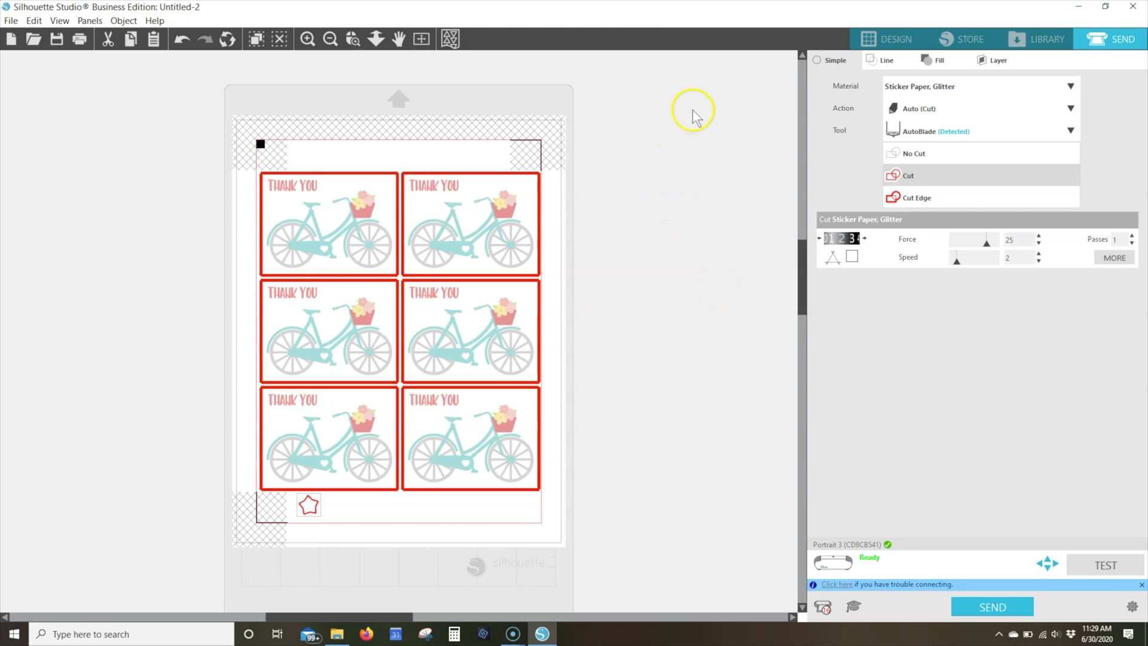
pyautogui.click(1072, 86)
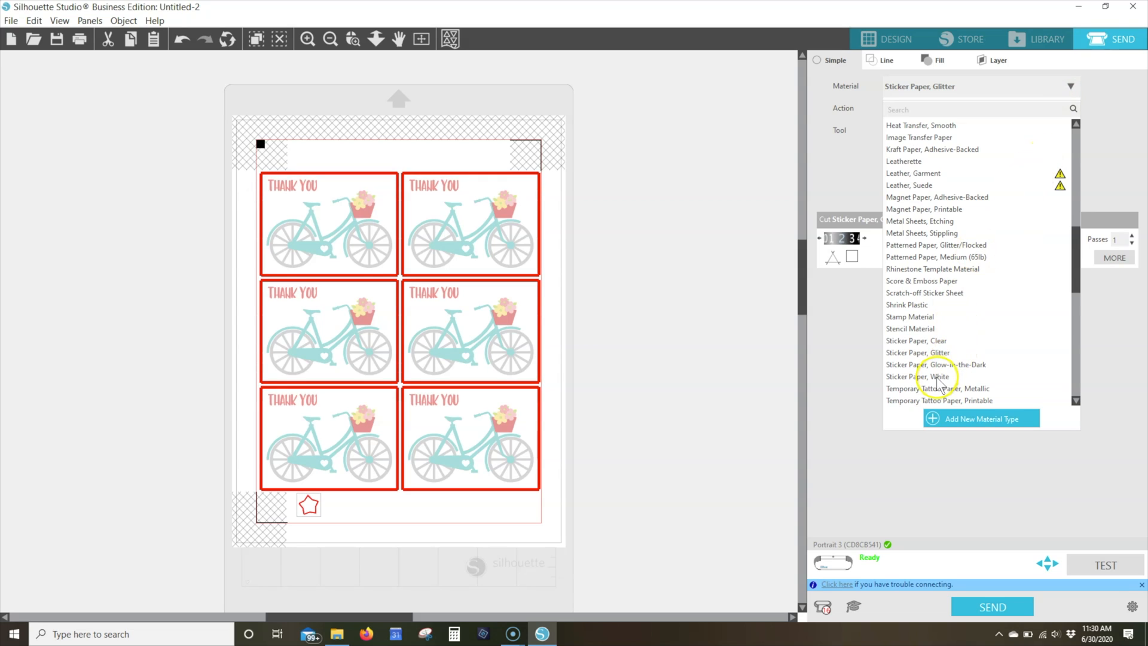
pyautogui.click(926, 353)
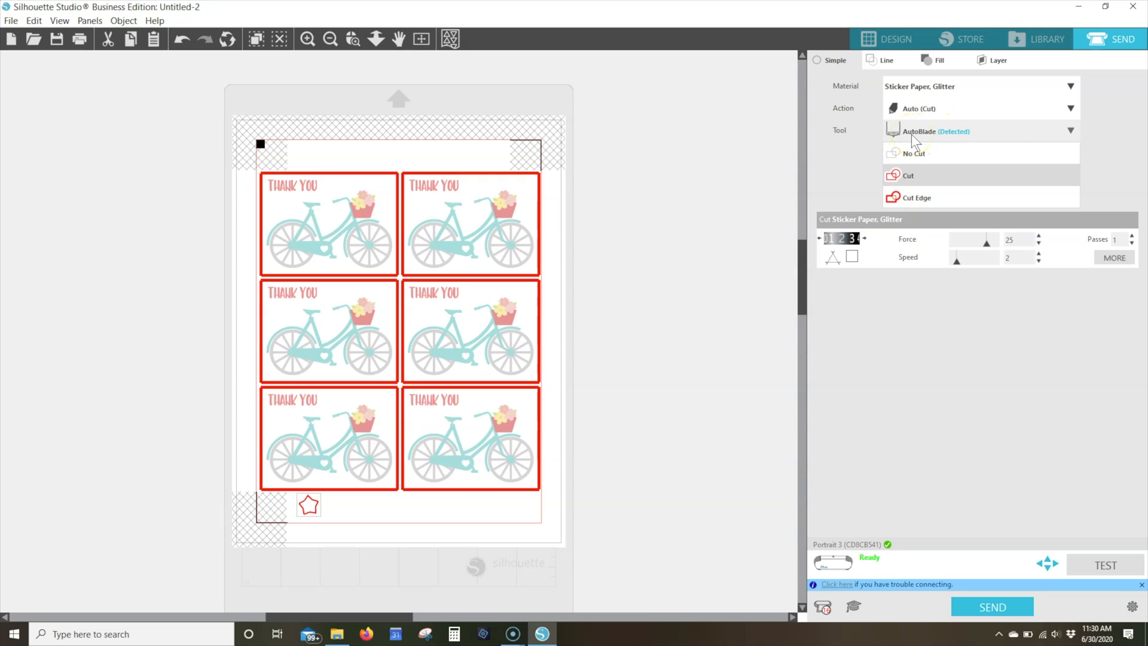
# Set all six "Thank you" panels to No Cut, leaving the star out of the selection
pyautogui.click(226, 136)
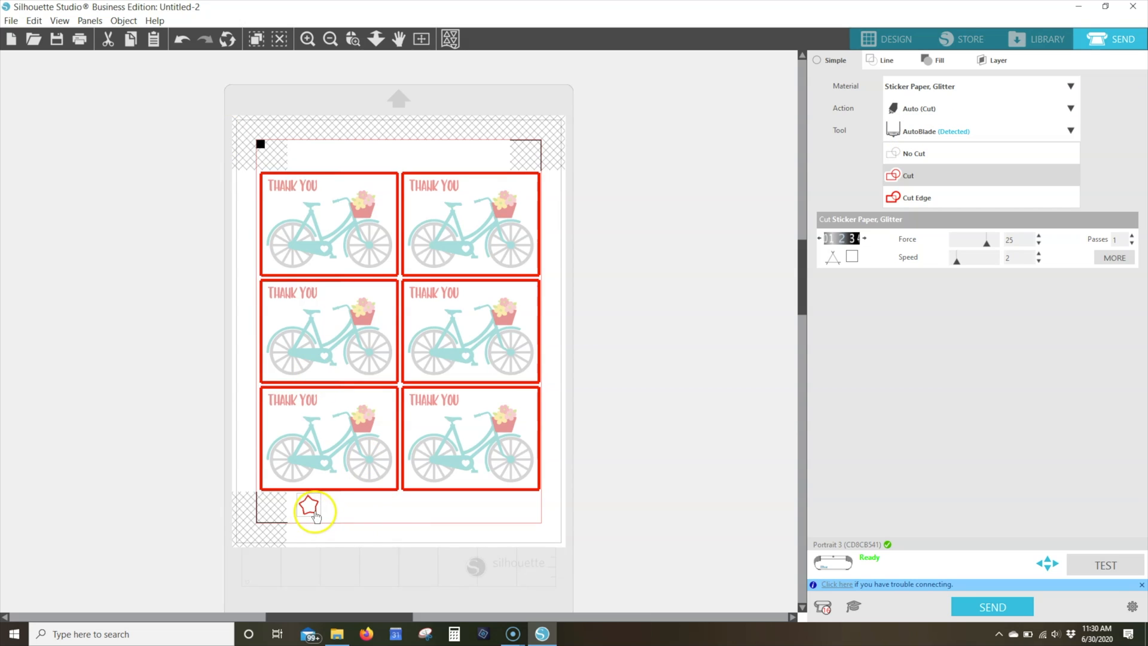
pyautogui.moveTo(226, 125); pyautogui.dragTo(672, 320)
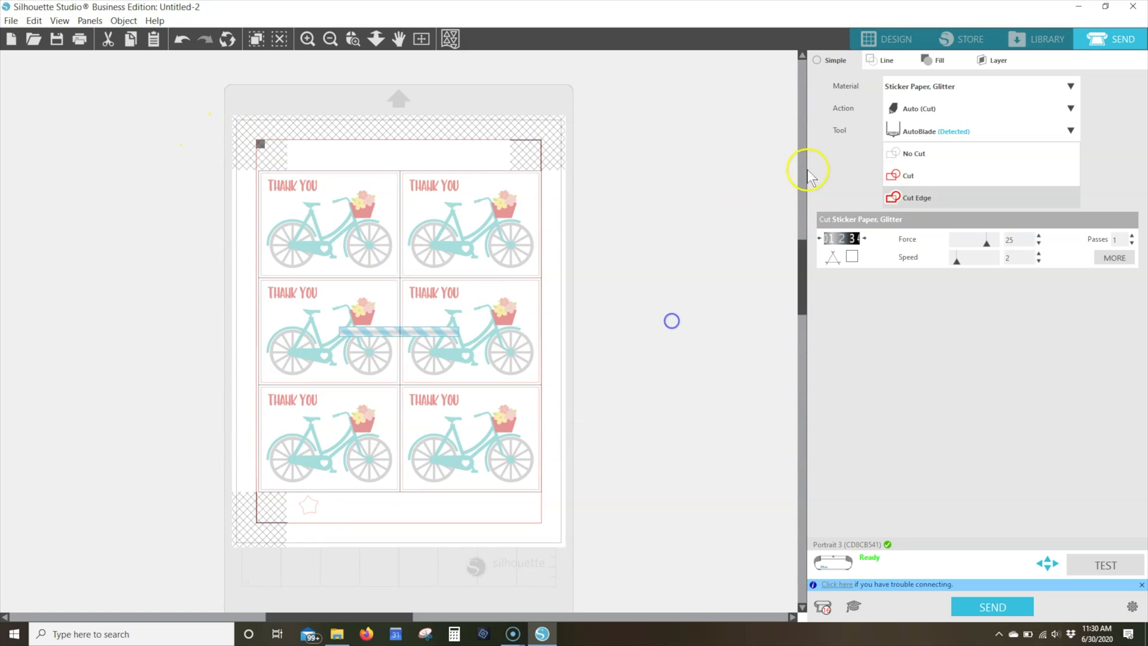
pyautogui.click(904, 156)
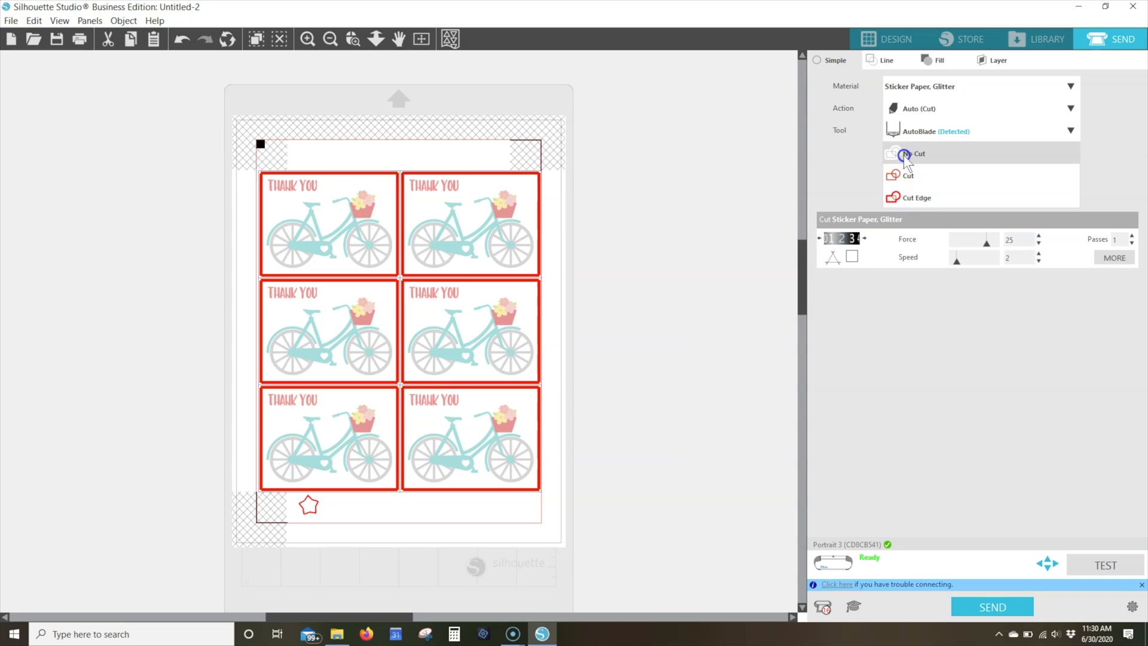
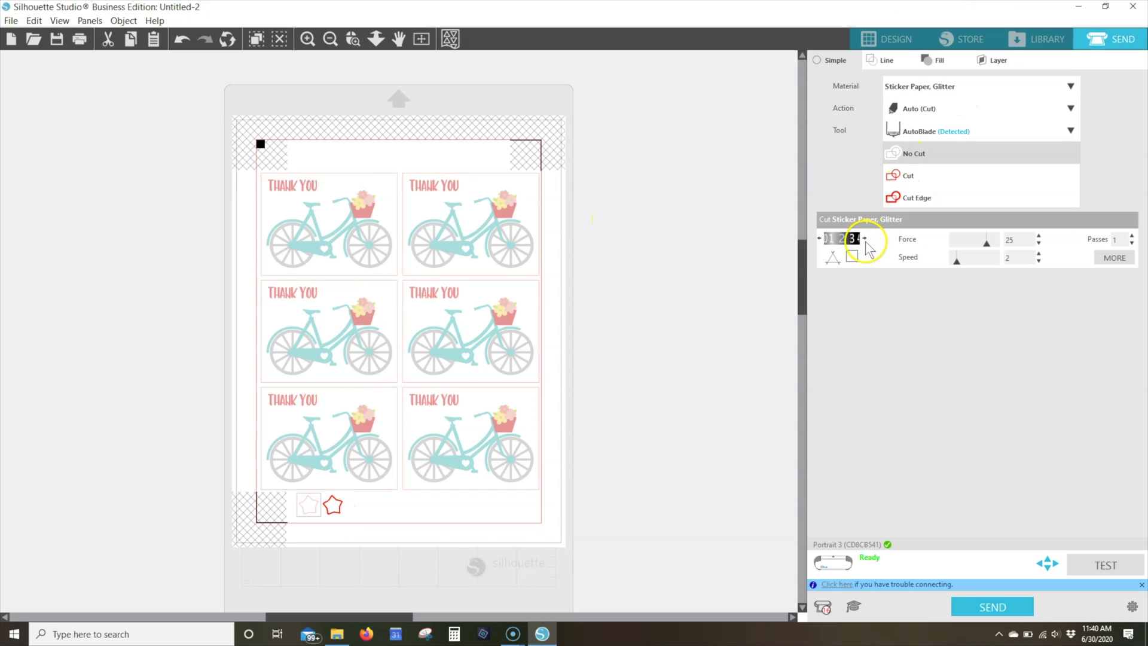
# Raise the blade depth to 5 and set the six "Thank you" panels to Cut Edge, with both stars set to No Cut
pyautogui.click(865, 240)
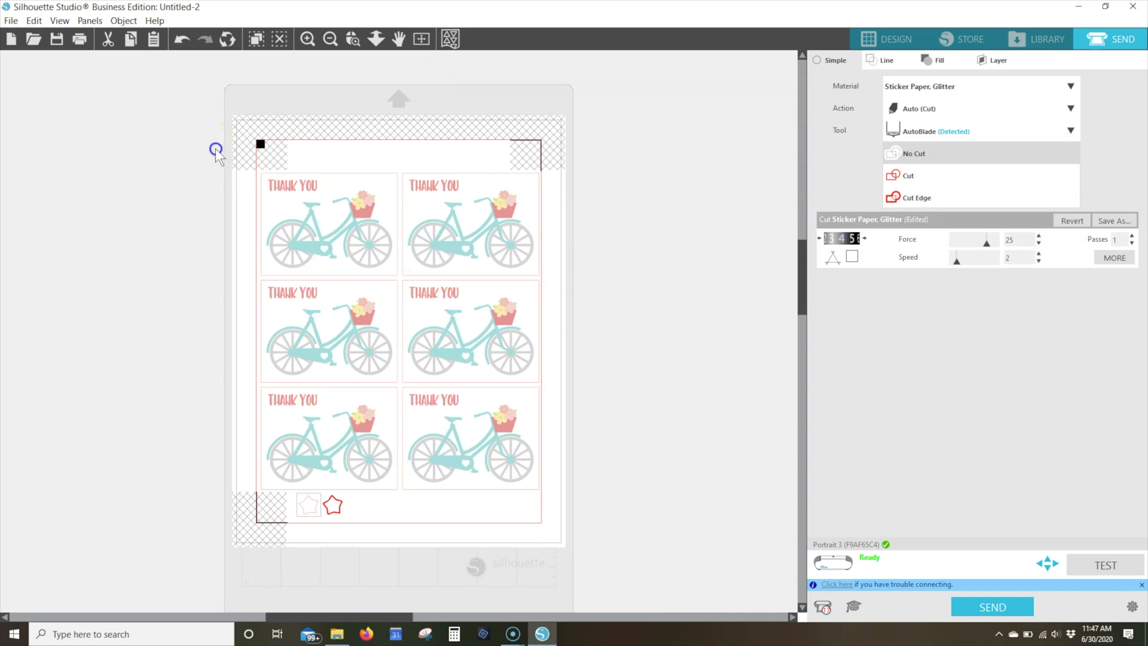
pyautogui.moveTo(216, 149); pyautogui.dragTo(610, 520)
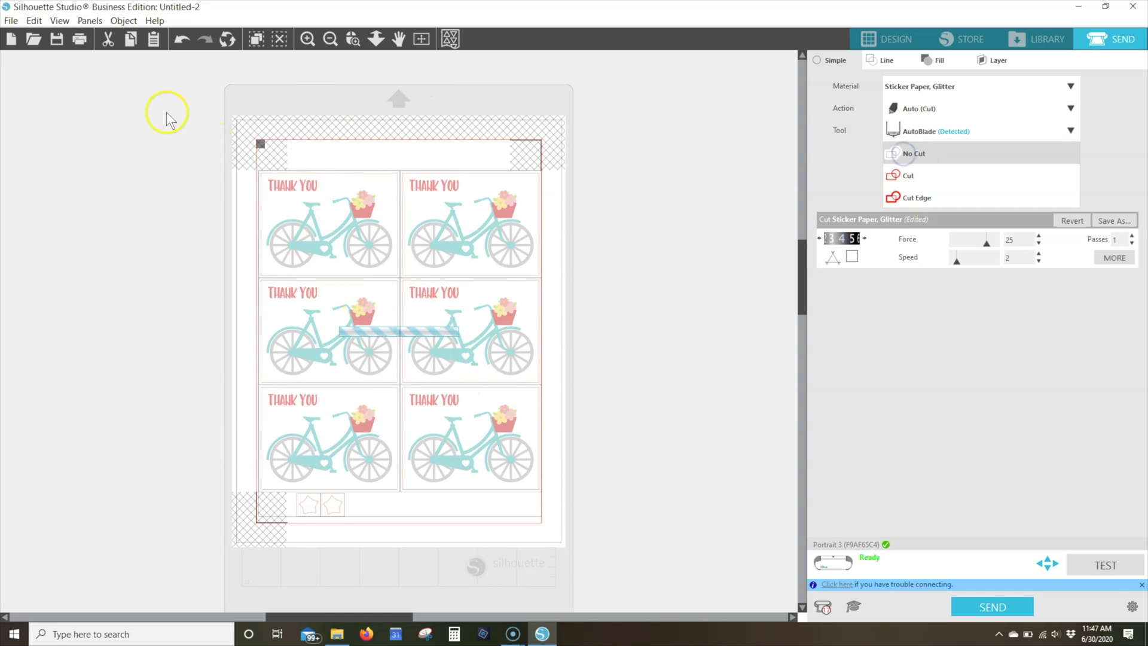
pyautogui.click(226, 147)
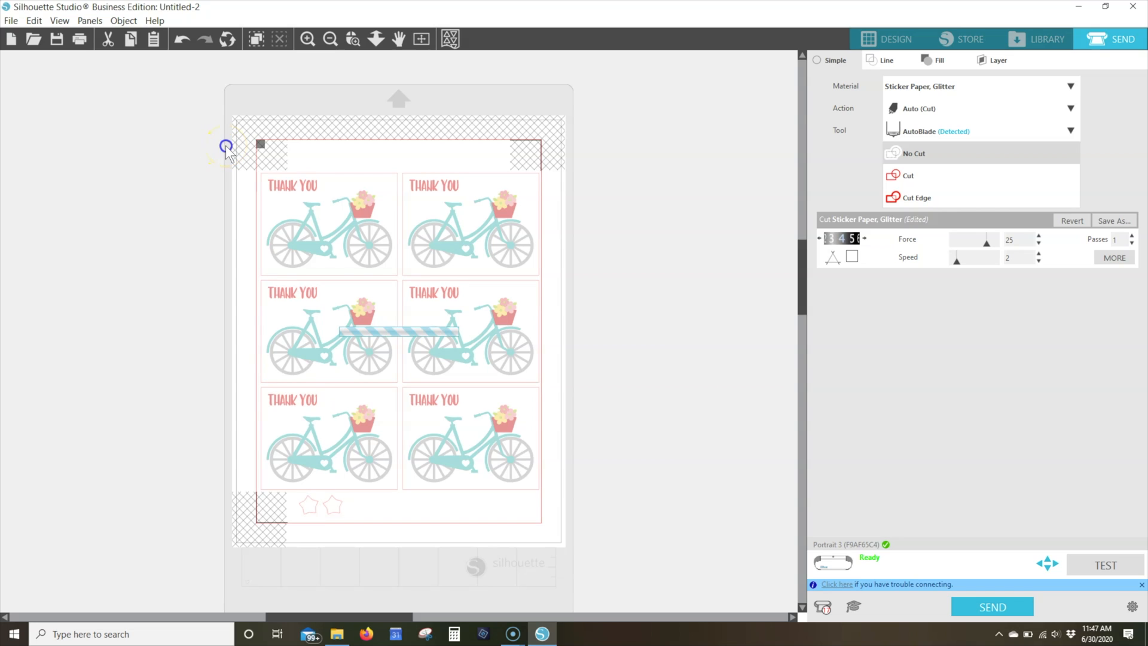
pyautogui.moveTo(270, 208); pyautogui.dragTo(559, 420)
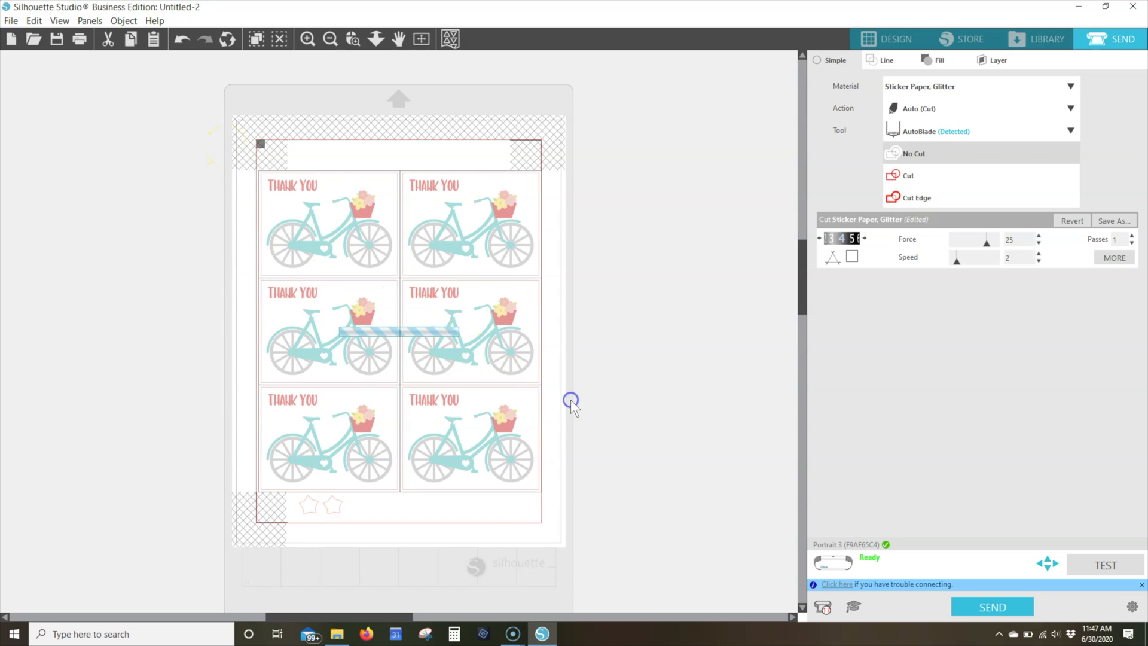
pyautogui.click(911, 200)
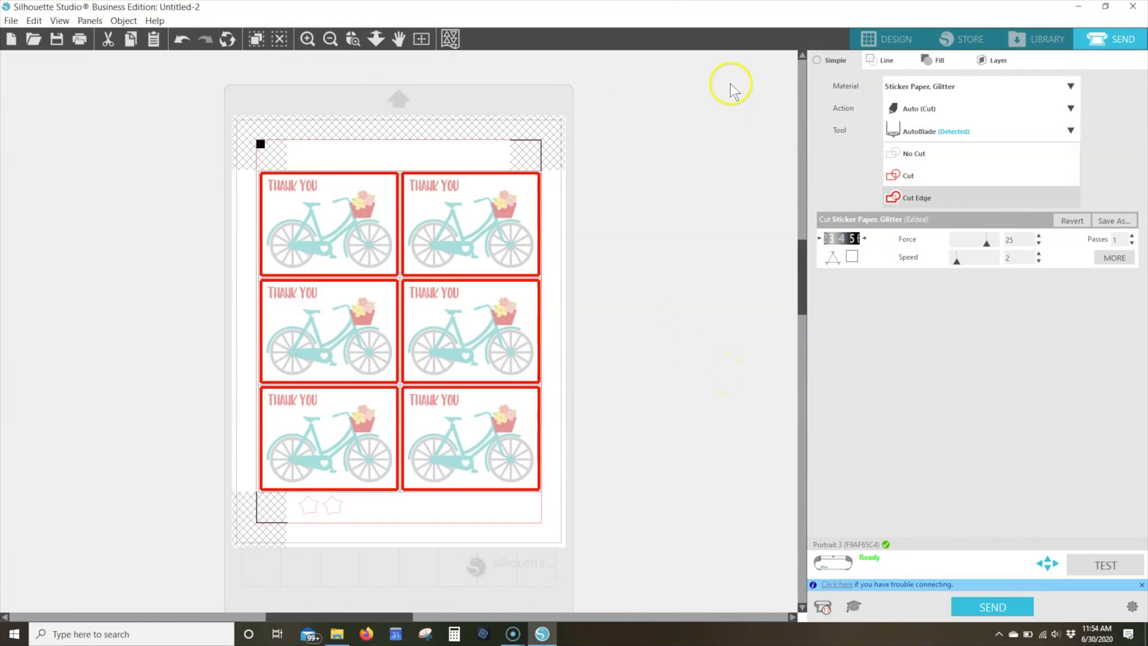
# Copy the tan card base with the dashed fold line from the Untitled-1 design and paste it into a new document
pyautogui.click(897, 39)
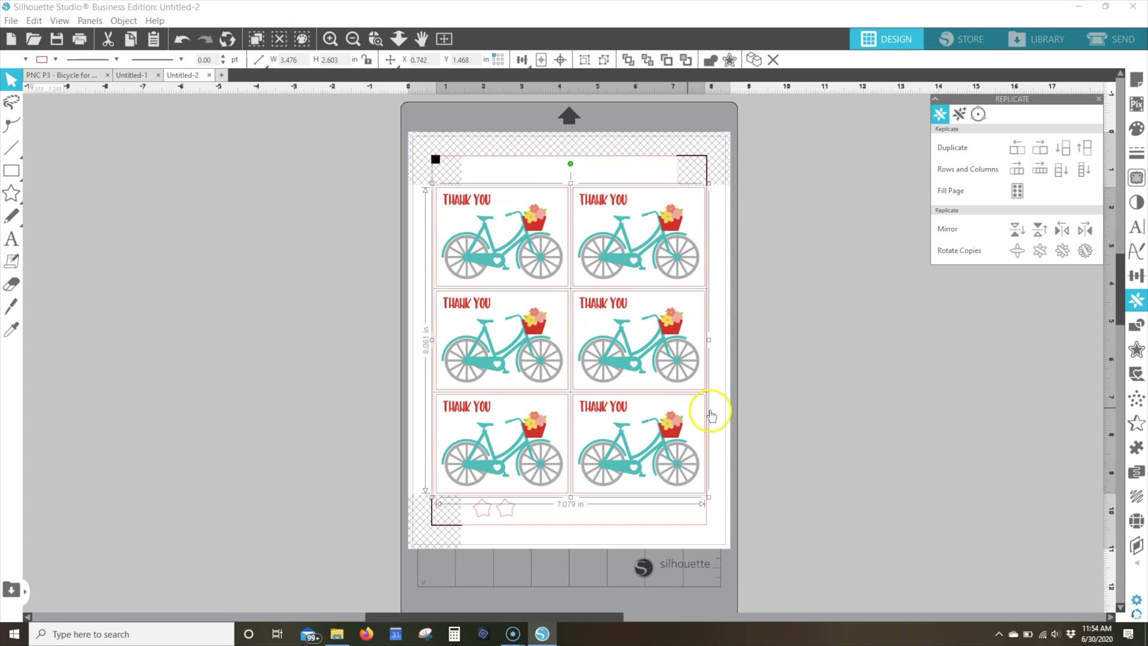
pyautogui.click(126, 77)
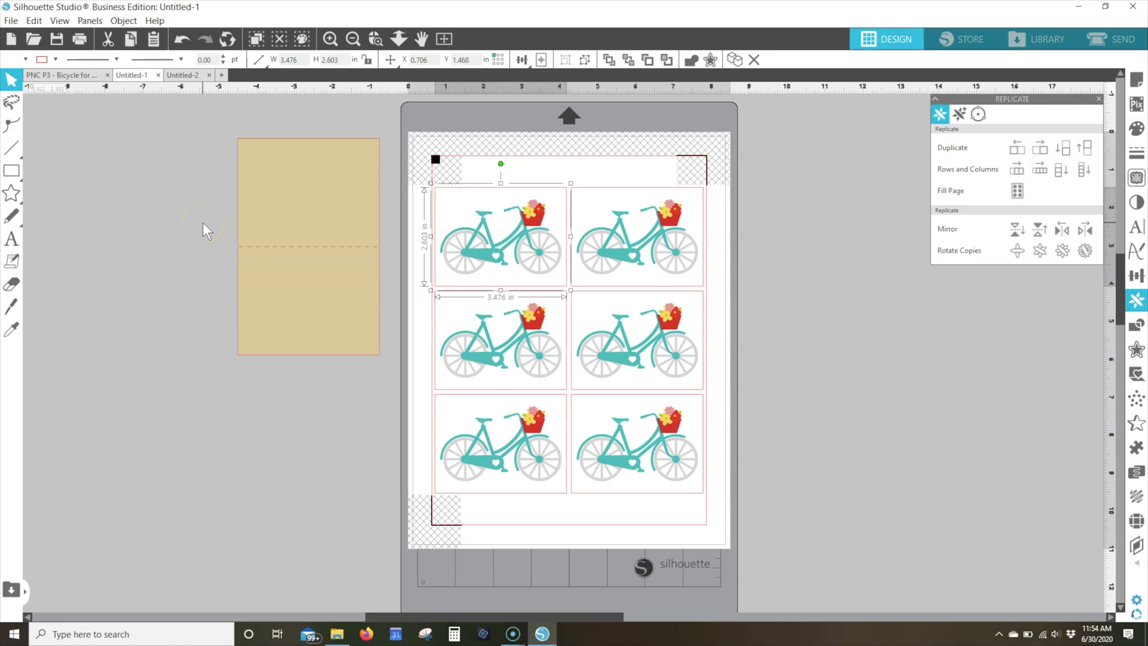
pyautogui.click(326, 226)
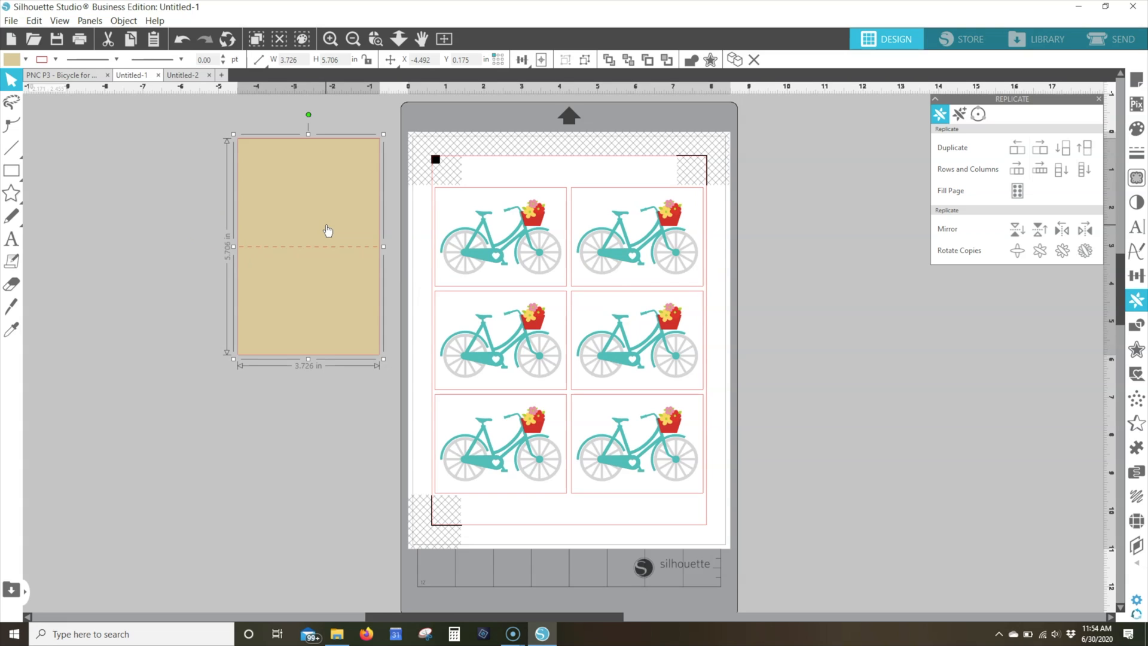
pyautogui.press('i')
pyautogui.press('v')
pyautogui.click(222, 75)
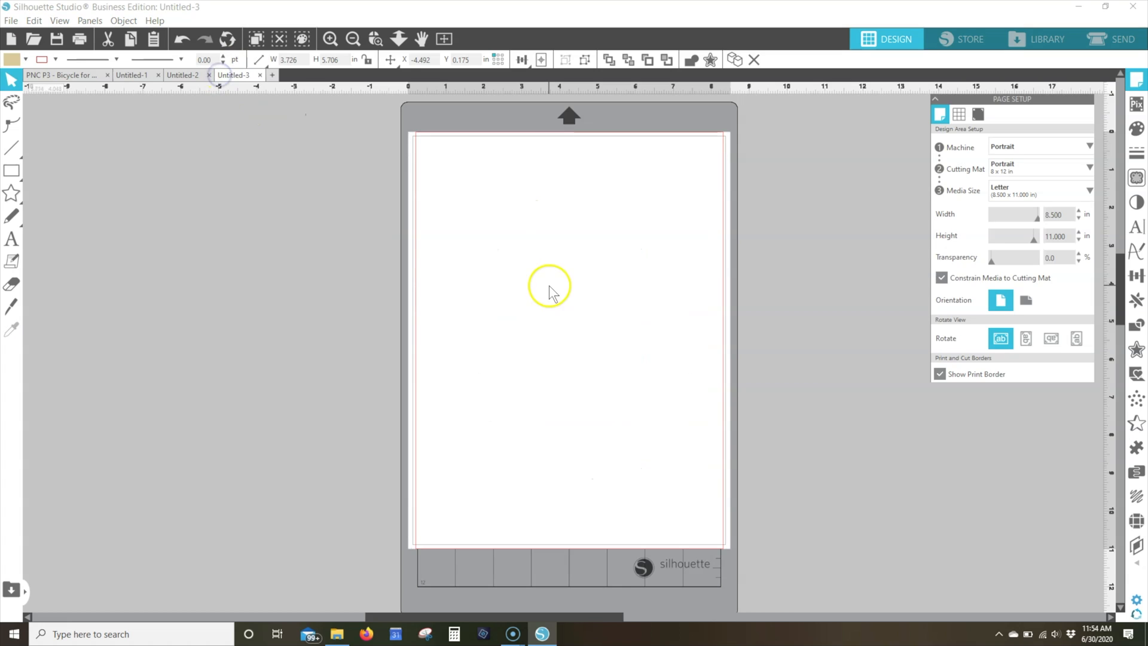
pyautogui.hotkey('ctrl', 'v')
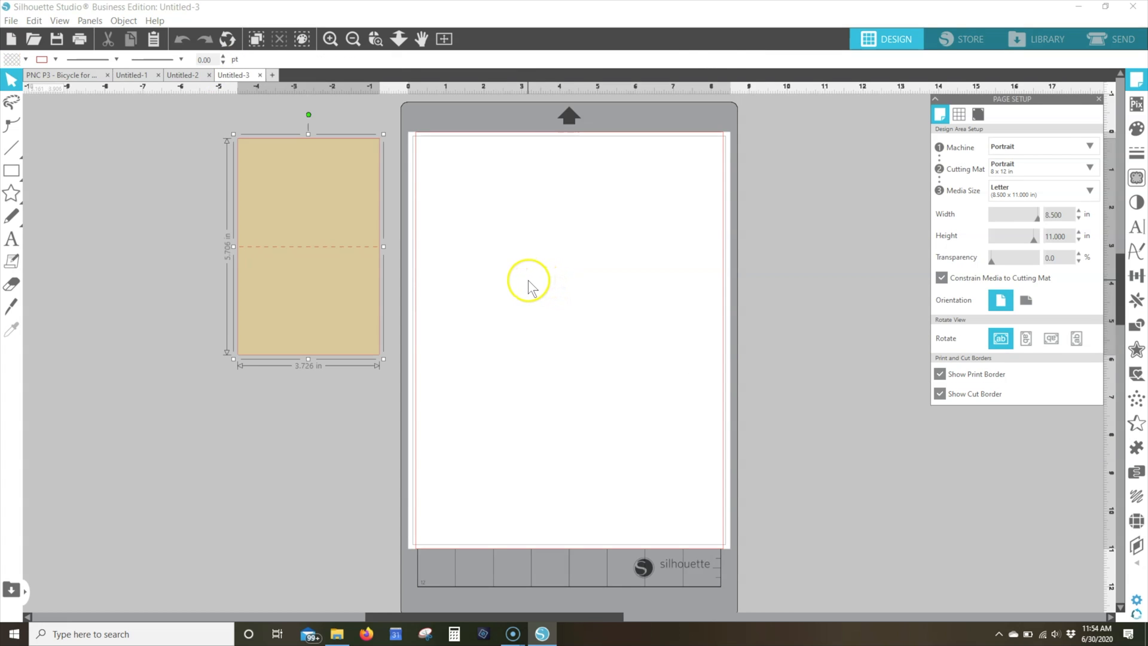
# Move the pasted card base onto the page near its upper-left corner, at about X 0.43, Y 0.30 in
pyautogui.press('i')
pyautogui.press('v')
pyautogui.moveTo(325, 223); pyautogui.dragTo(522, 227)
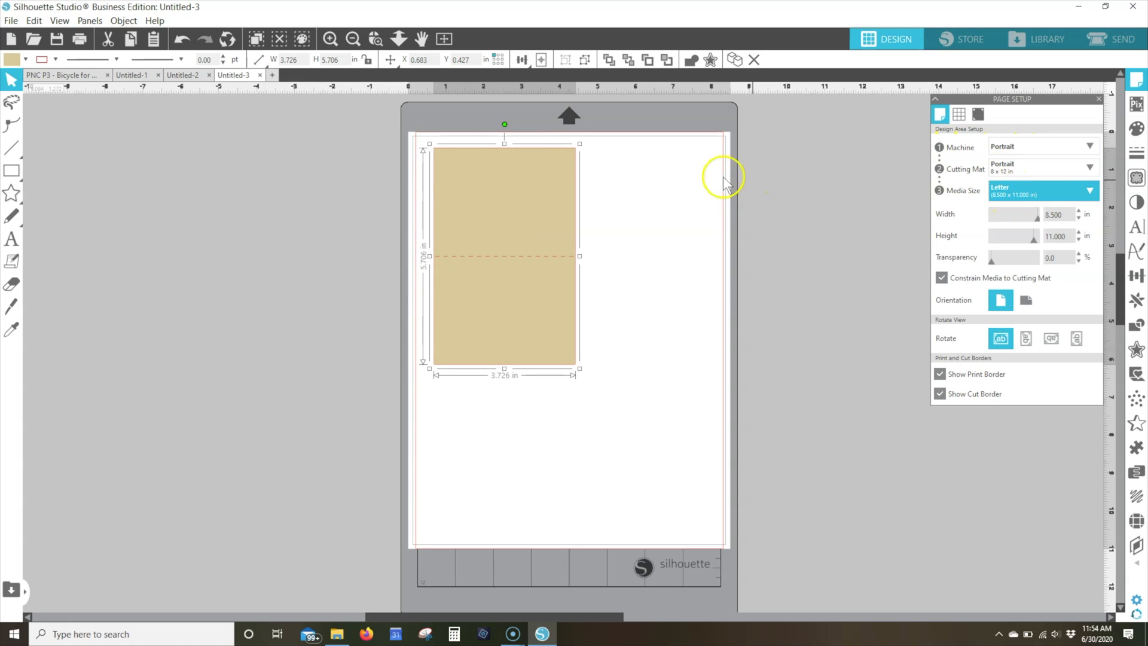
pyautogui.moveTo(536, 207); pyautogui.dragTo(528, 204)
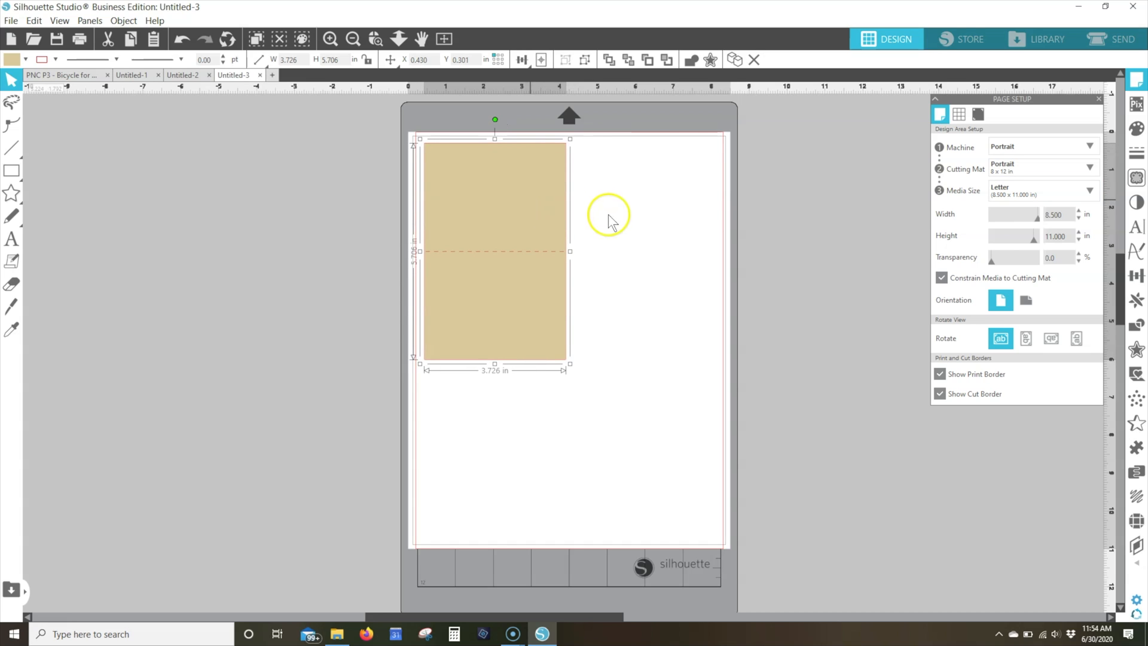
# Duplicate the card base twice and place one copy beside the original, at about X 4.34, Y 0.36 in
pyautogui.hotkey('ctrl', 'd')
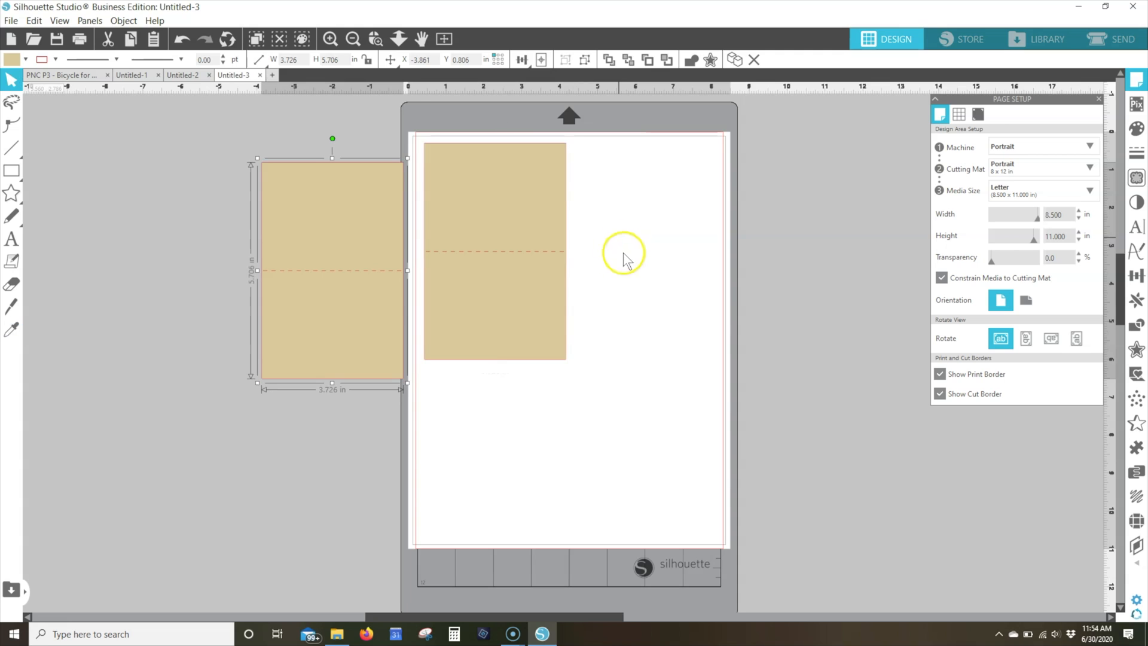
pyautogui.hotkey('ctrl', 'd')
pyautogui.moveTo(359, 317); pyautogui.dragTo(646, 273)
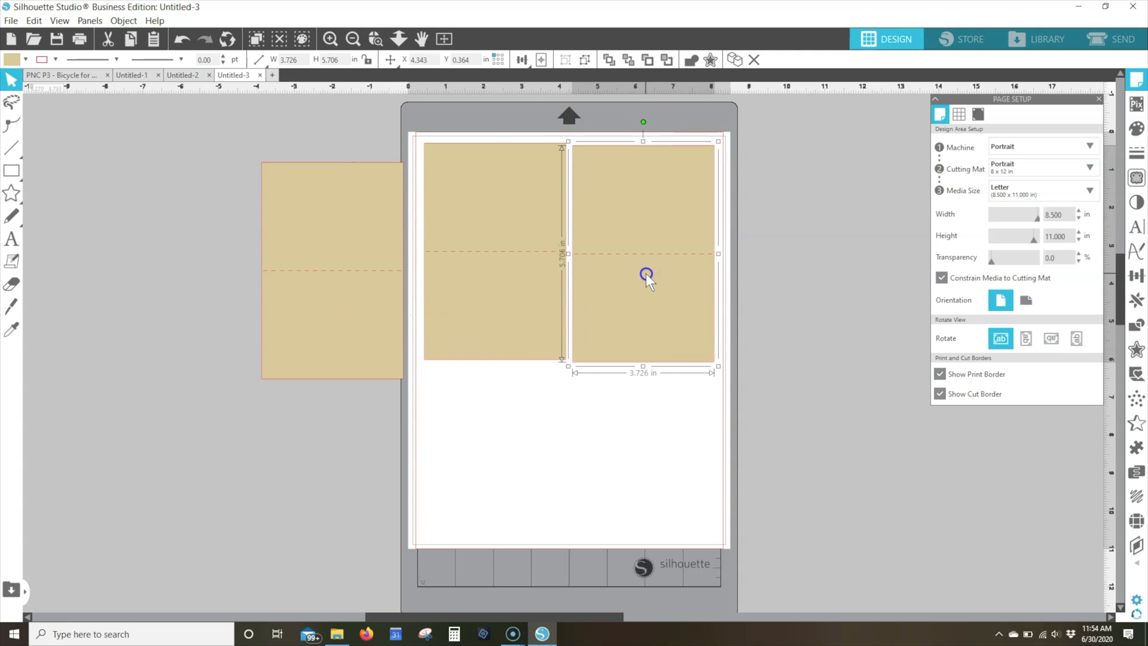
# Rotate the remaining copy 90° and place it below the other two, then shift the original to about X 0.46, Y 0.36 in
pyautogui.moveTo(364, 276); pyautogui.dragTo(559, 403)
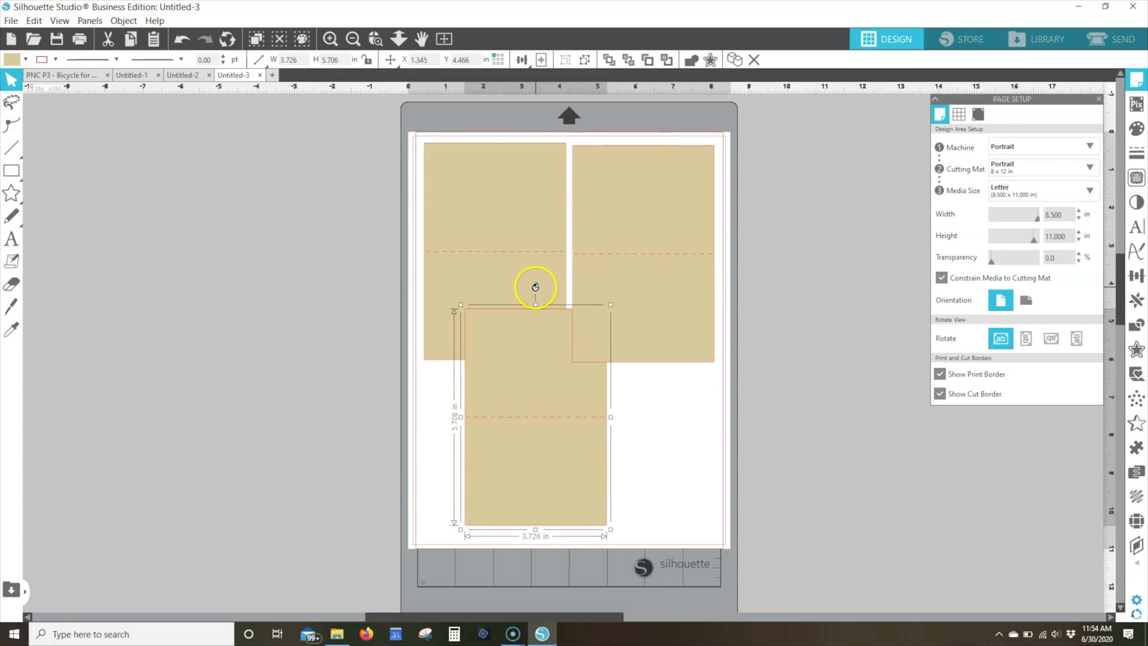
pyautogui.moveTo(508, 298); pyautogui.dragTo(511, 440)
pyautogui.click(492, 340)
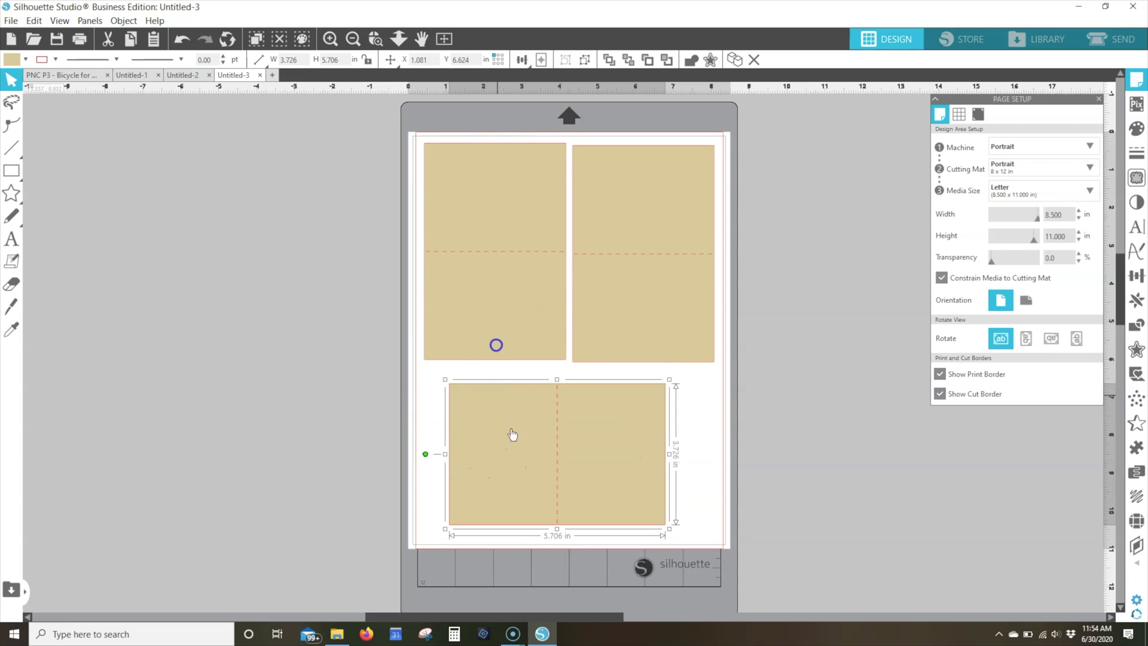
pyautogui.moveTo(498, 325); pyautogui.dragTo(498, 328)
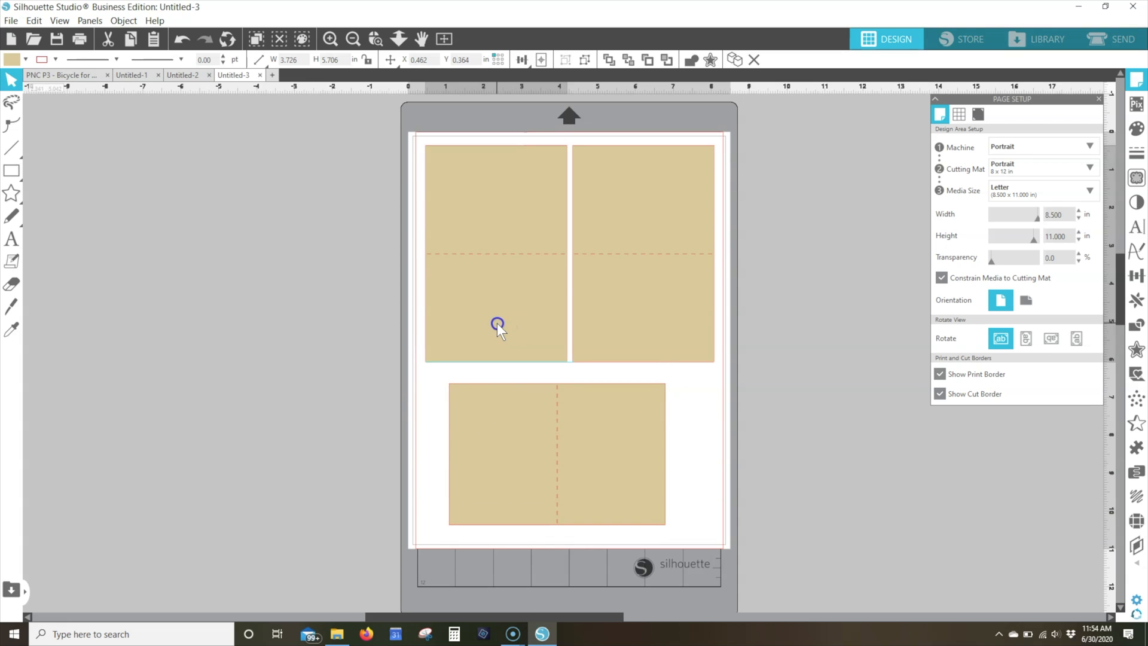
pyautogui.click(787, 323)
# Go to the cut settings for the card bases and choose Cardstock, Textured - Heavy (80lb) as the material
pyautogui.click(1100, 33)
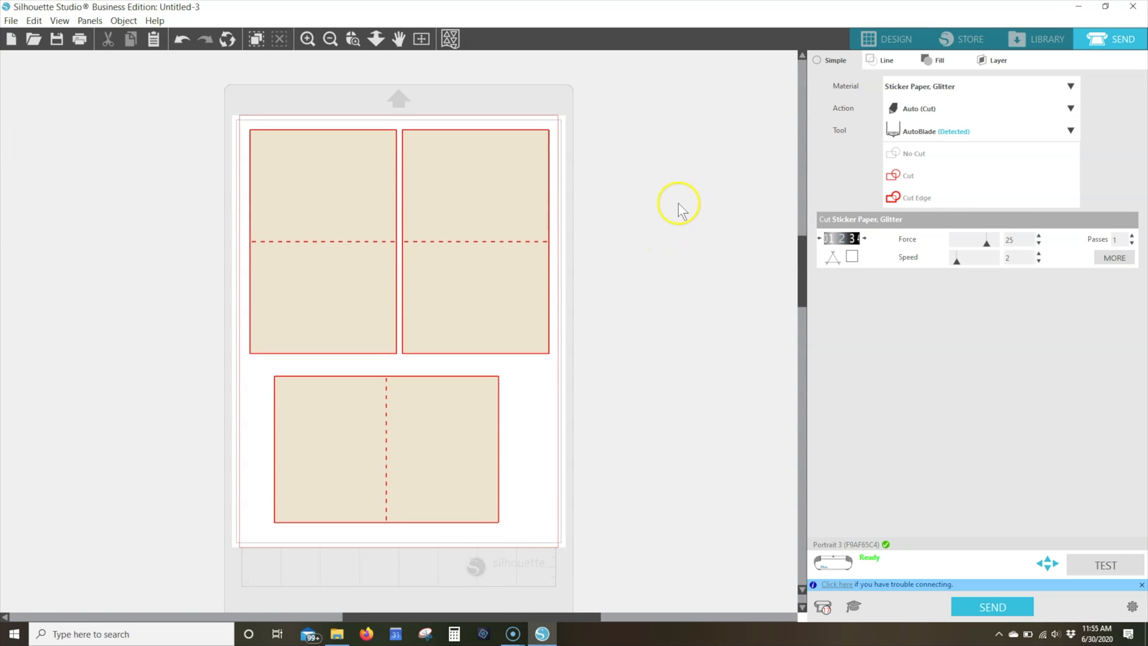
pyautogui.click(1071, 86)
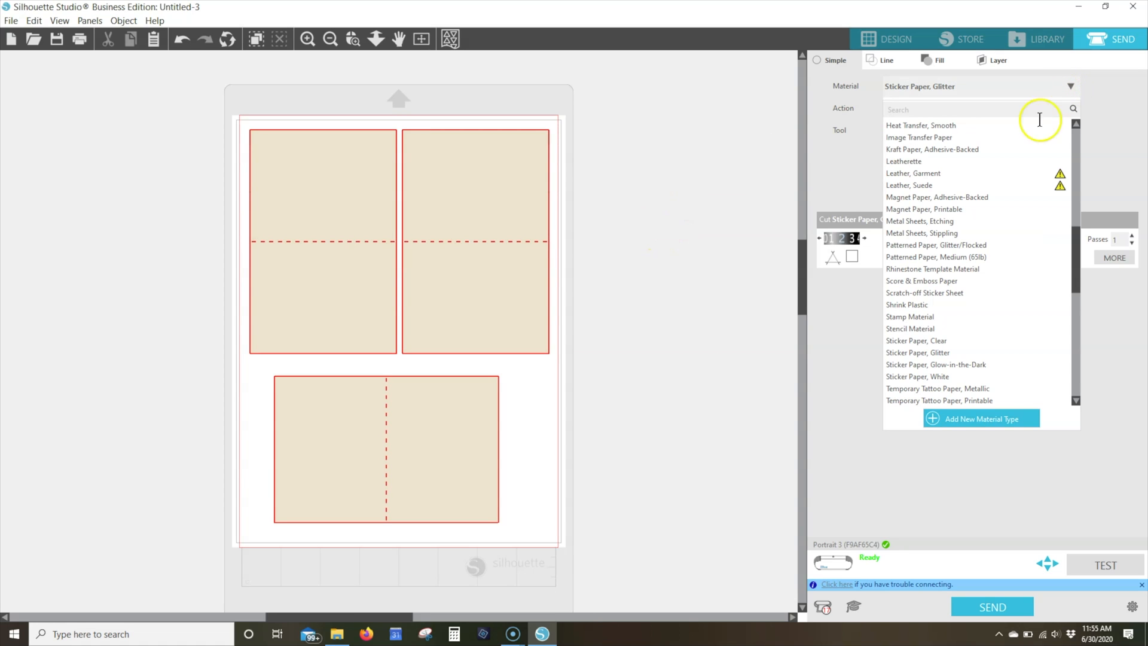
pyautogui.moveTo(1078, 234); pyautogui.dragTo(1030, 164)
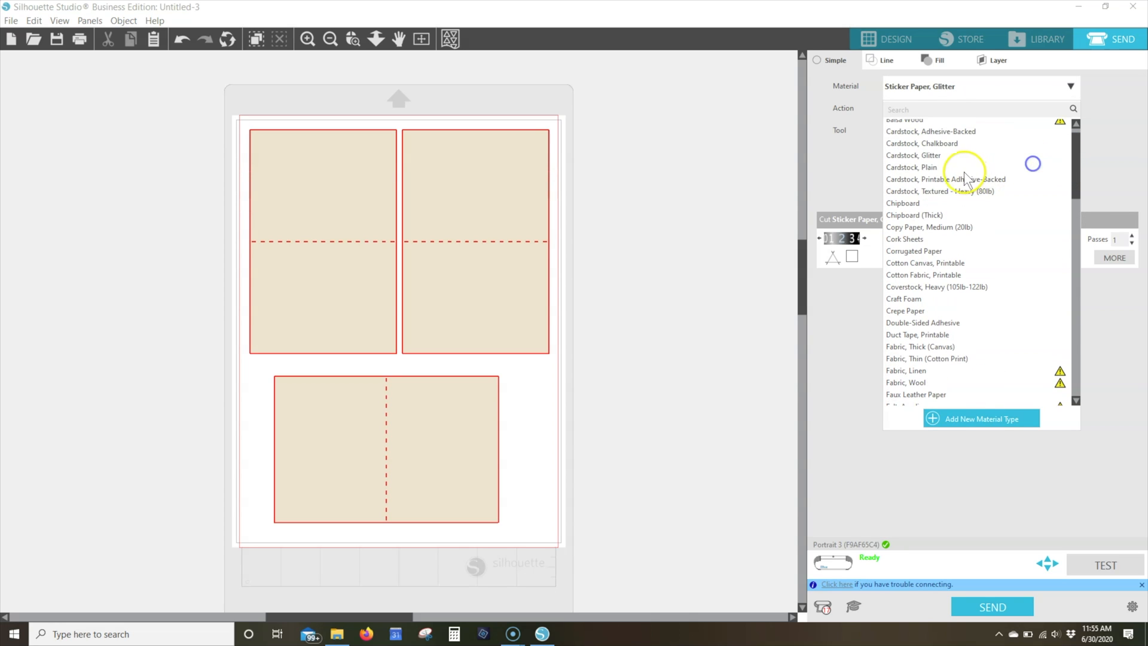
pyautogui.click(920, 192)
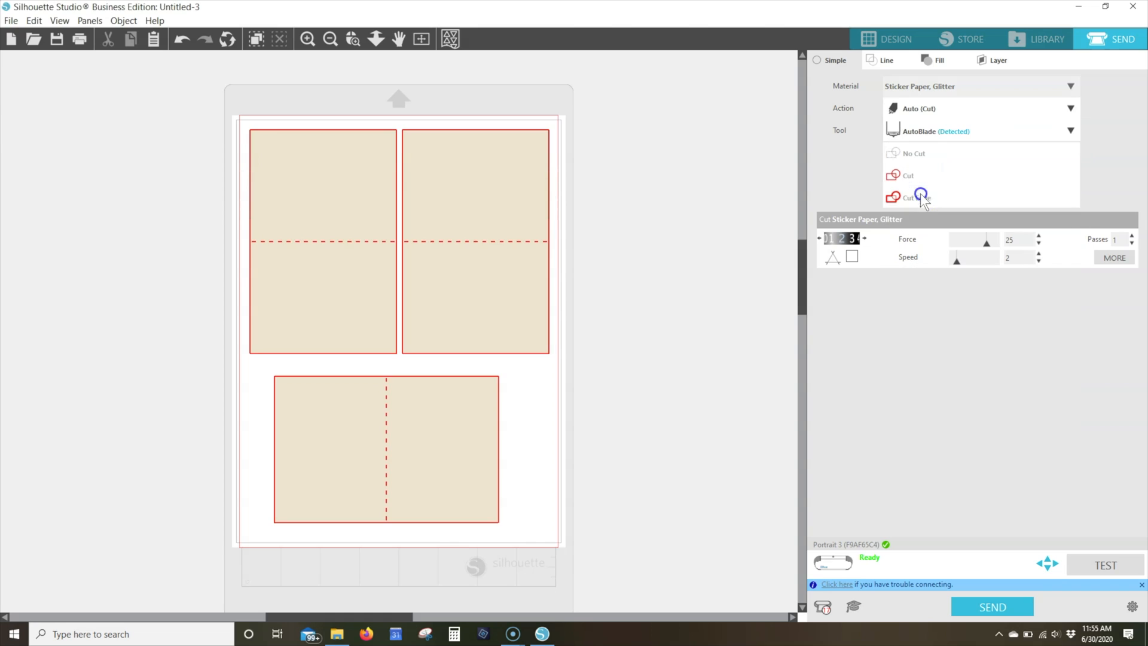